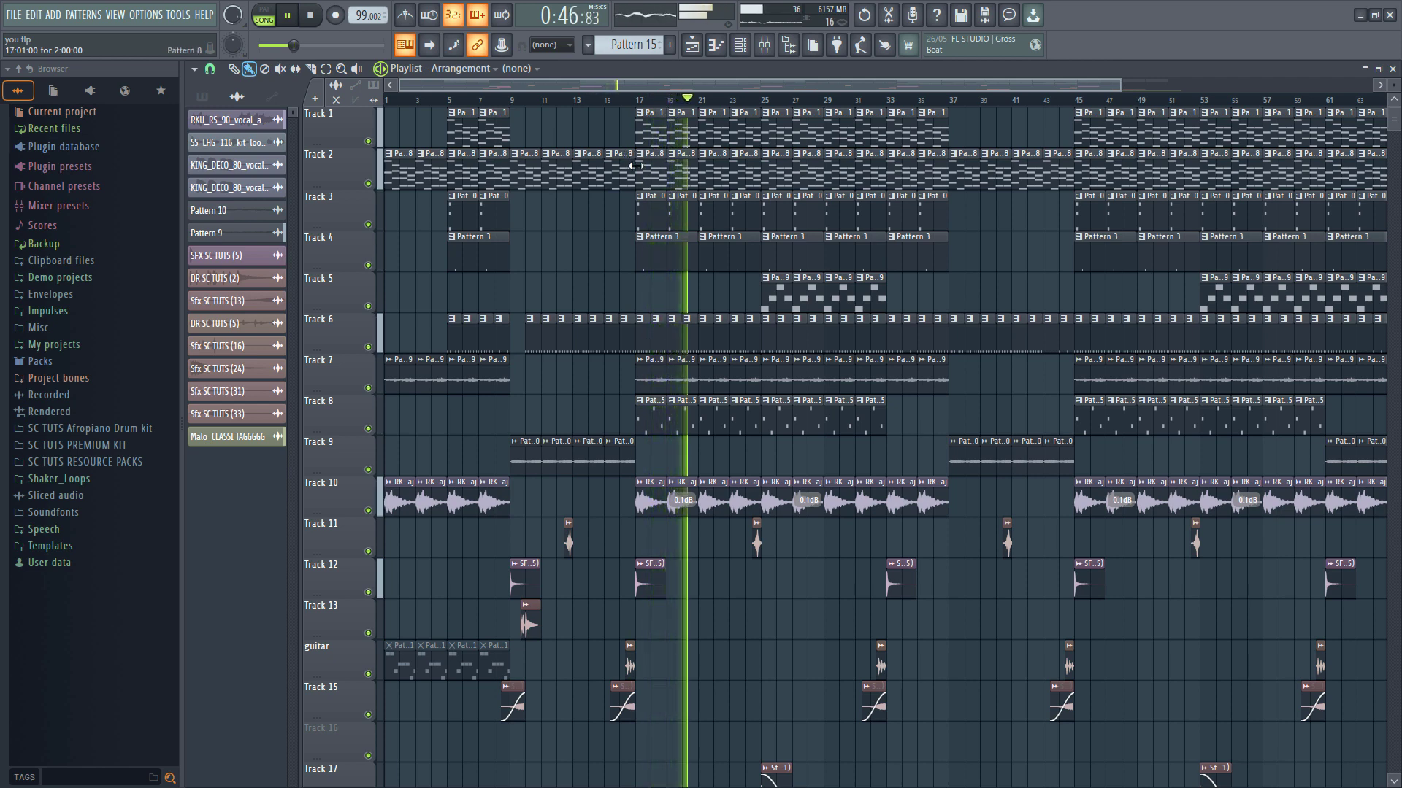
Stop the song playback and solo the KICKS S..TS (22) channel in the drum pattern.
key("space")
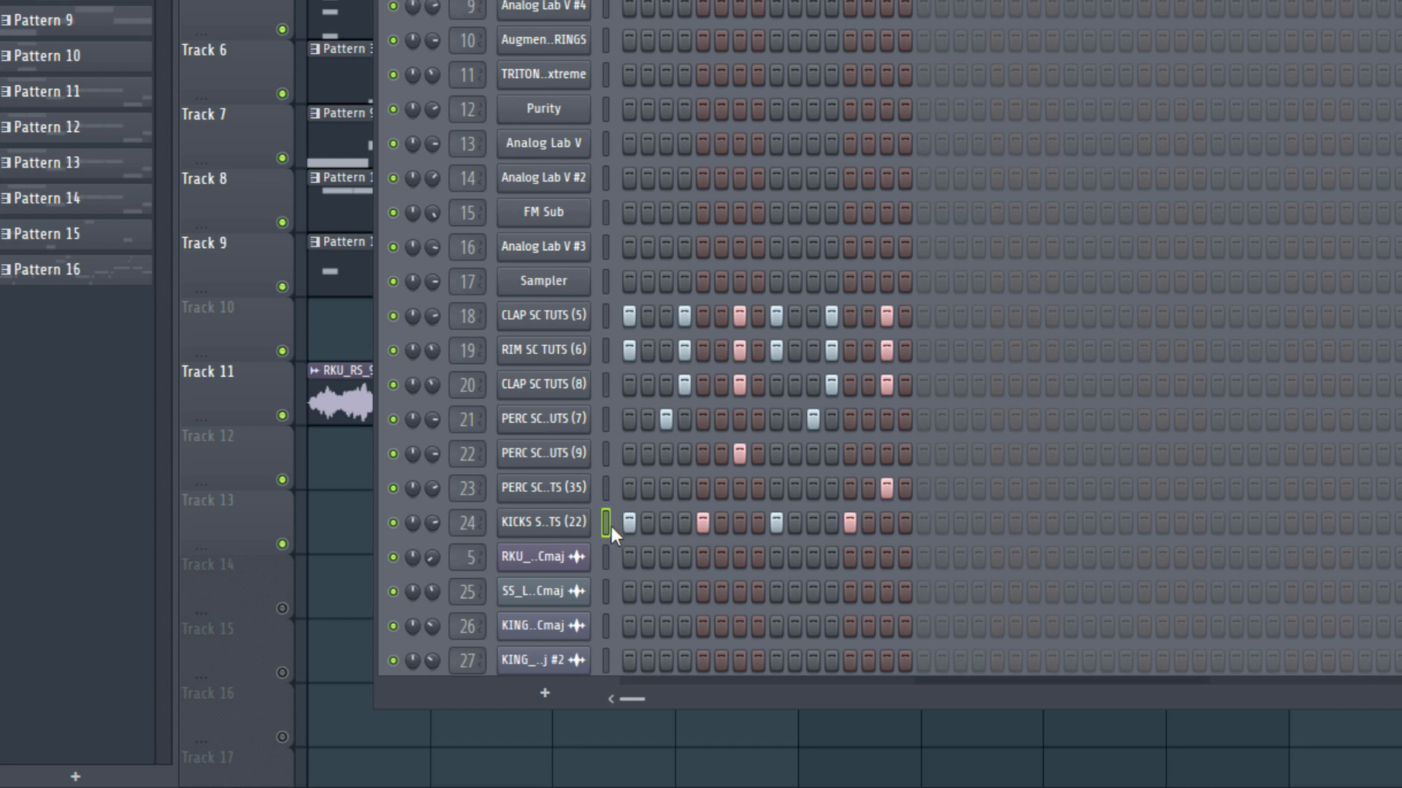
right_click(393, 523)
left_click(429, 387)
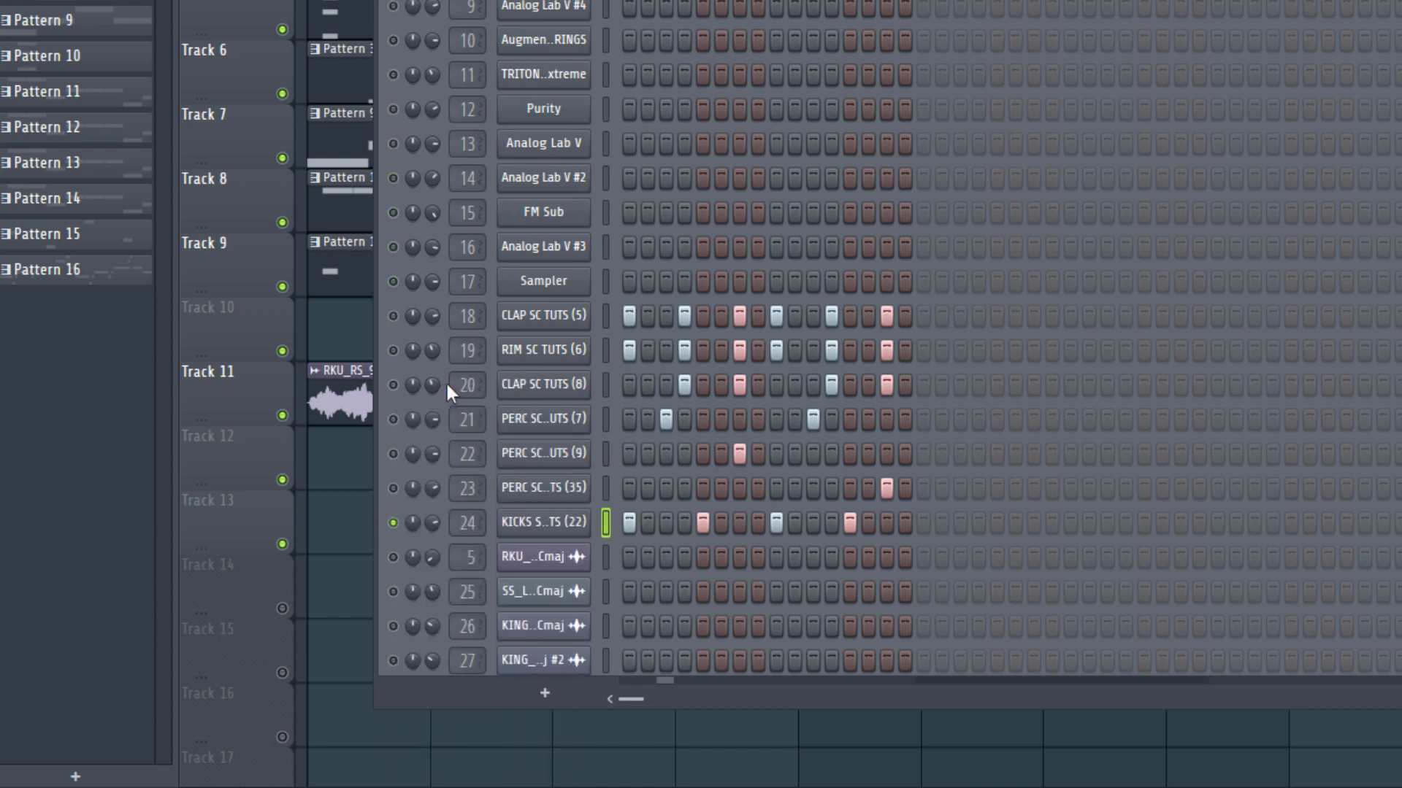
Unmute the CLAP SC TUTS (5), RIM SC TUTS (6) and CLAP SC TUTS (8) channels to layer them over the kick.
left_click(393, 316)
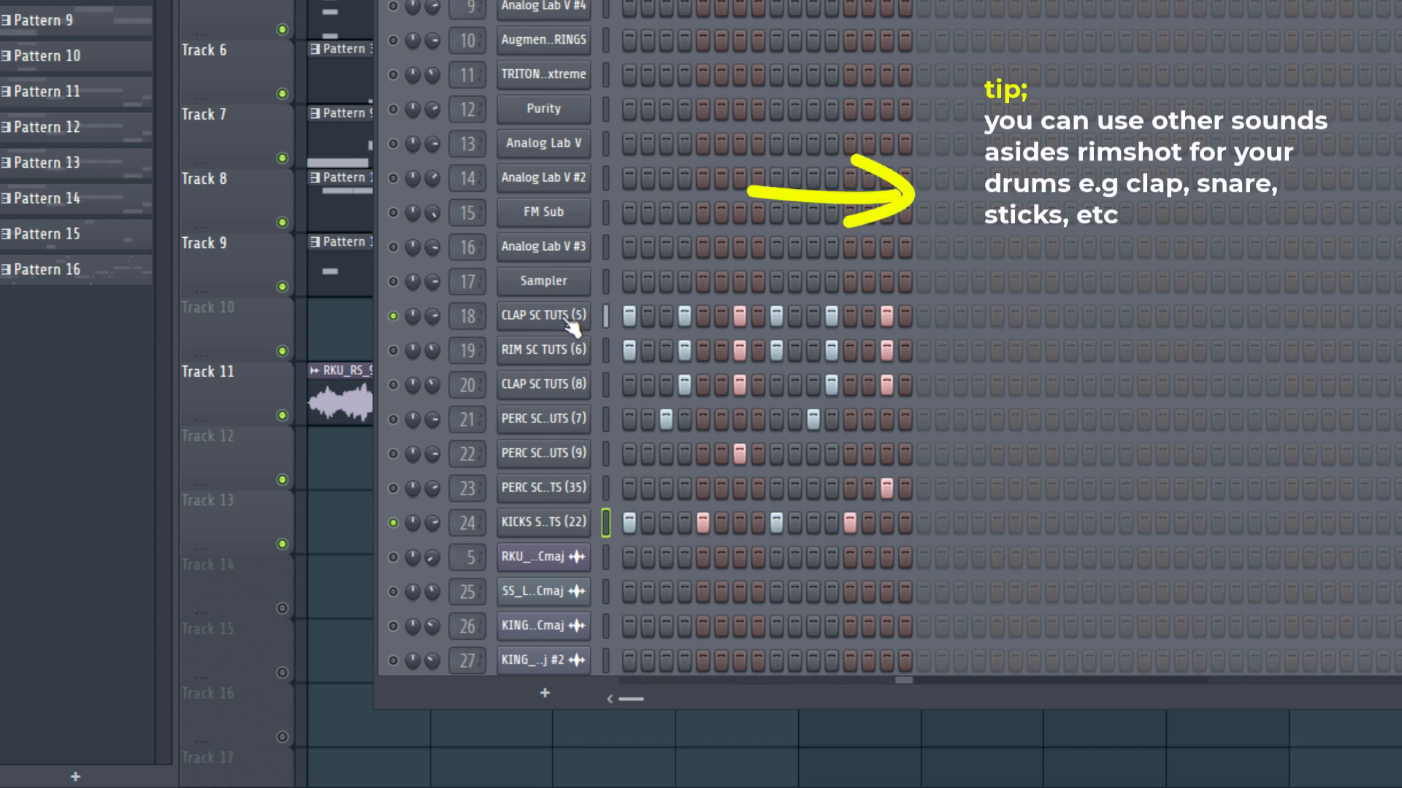
left_click(393, 351)
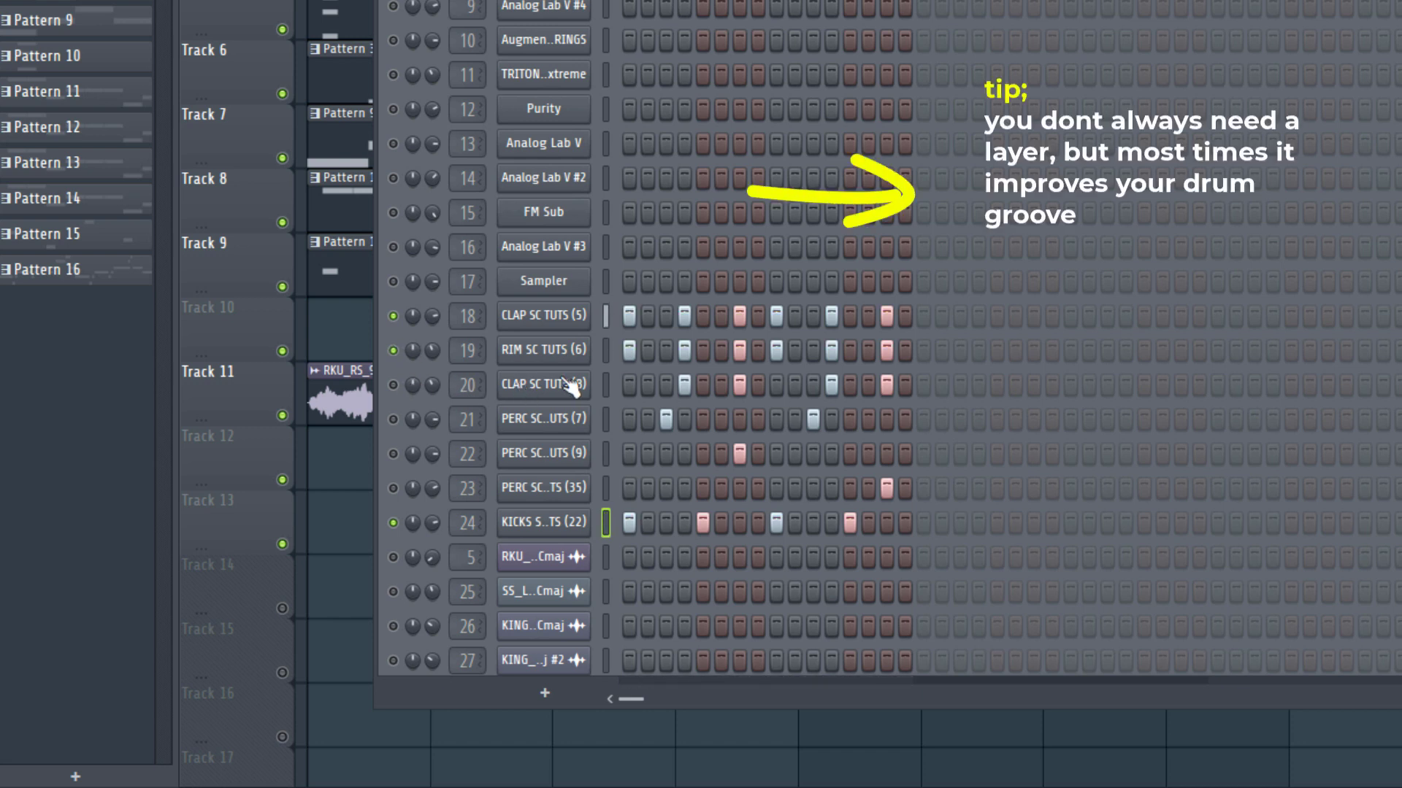
left_click(393, 386)
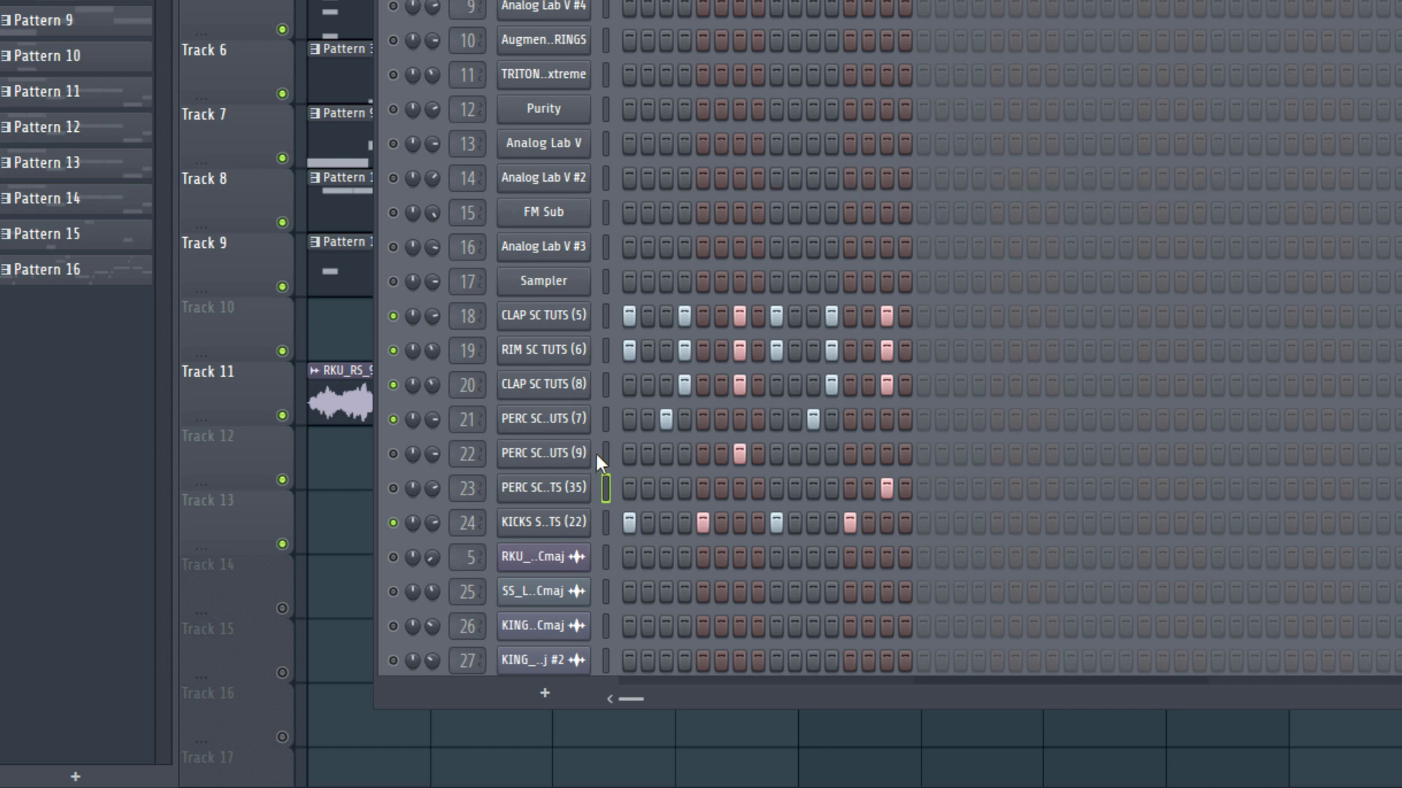
Unmute the PERC SC..UTS (9) and PERC SC..TS (35) channels to add them to the drum groove.
left_click(606, 417)
left_click(392, 454)
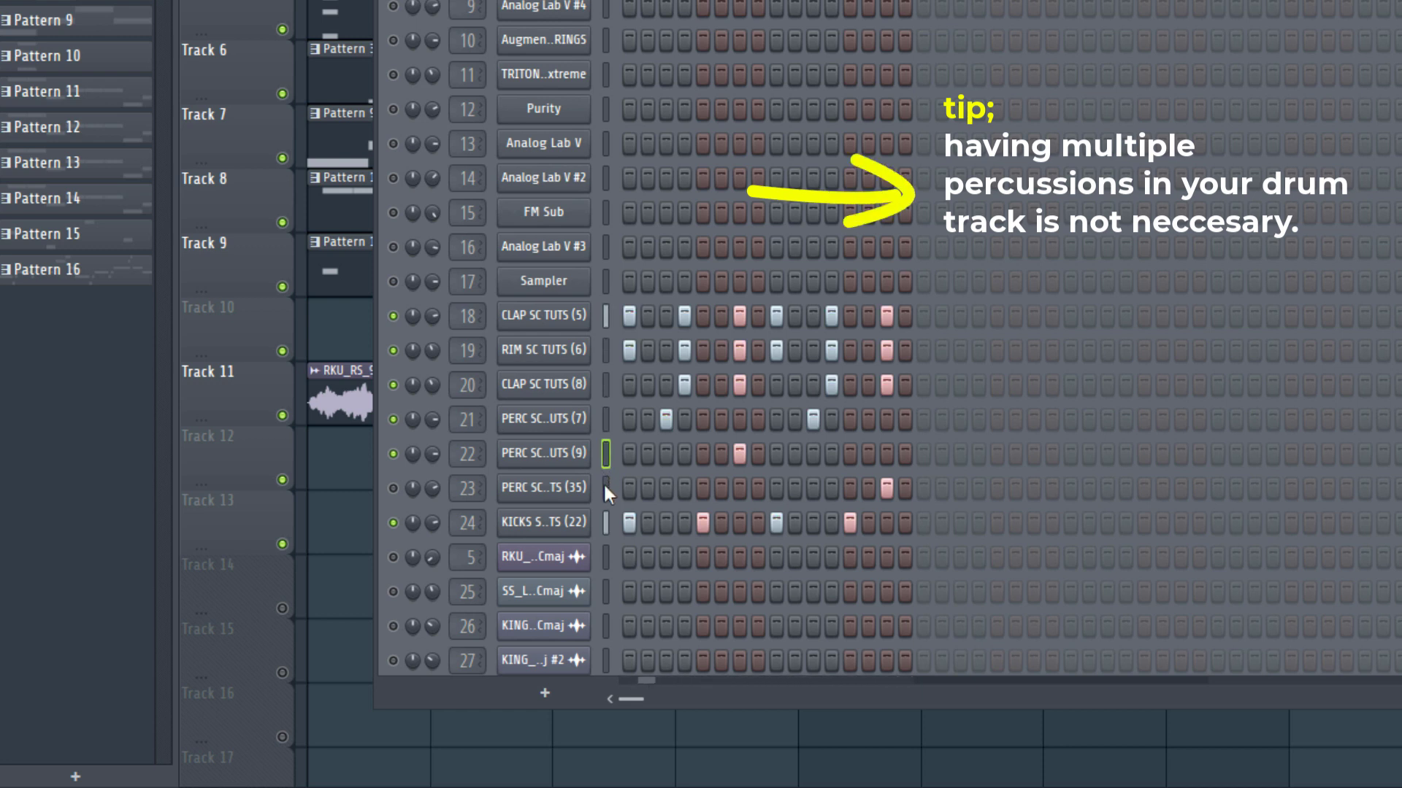
left_click(393, 487)
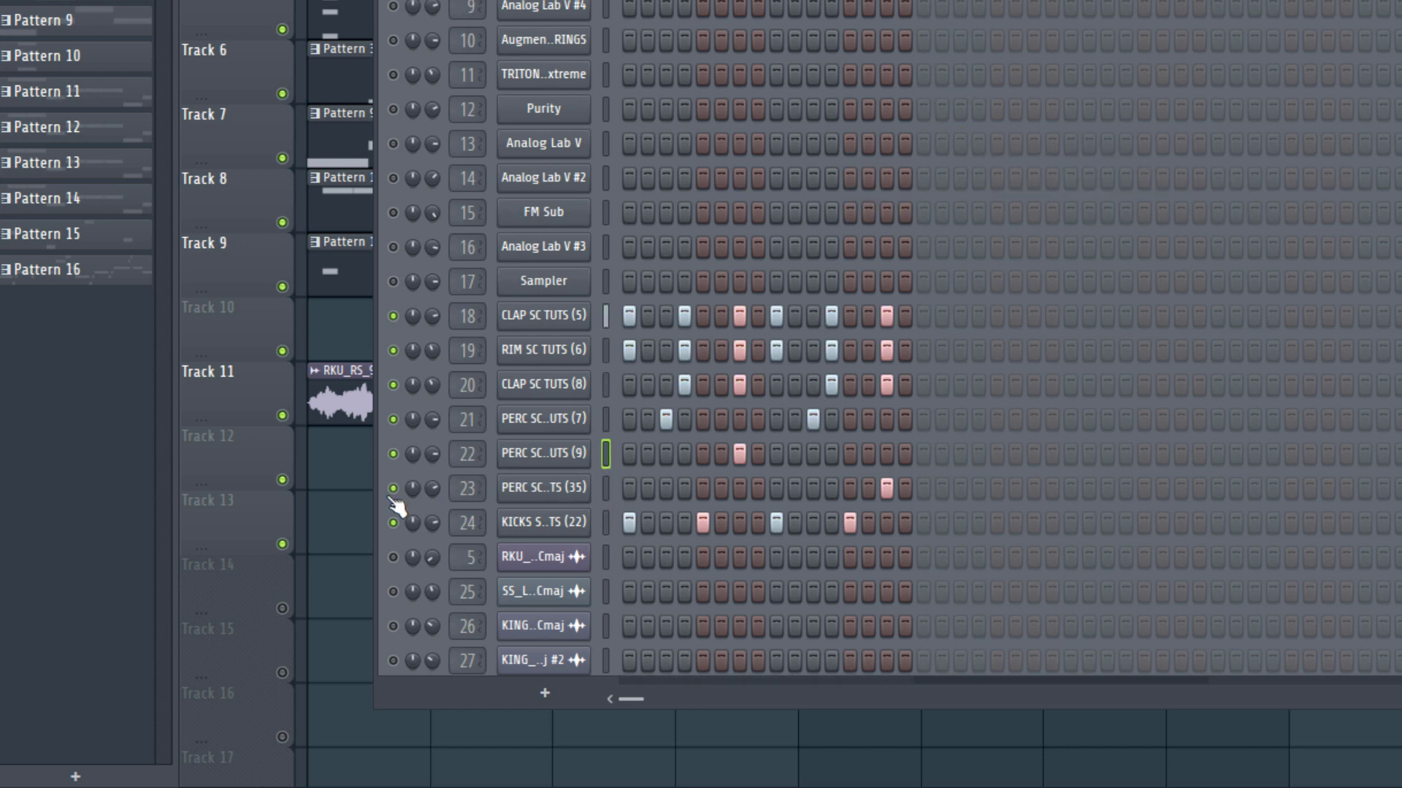
left_click(600, 476)
left_click(606, 420)
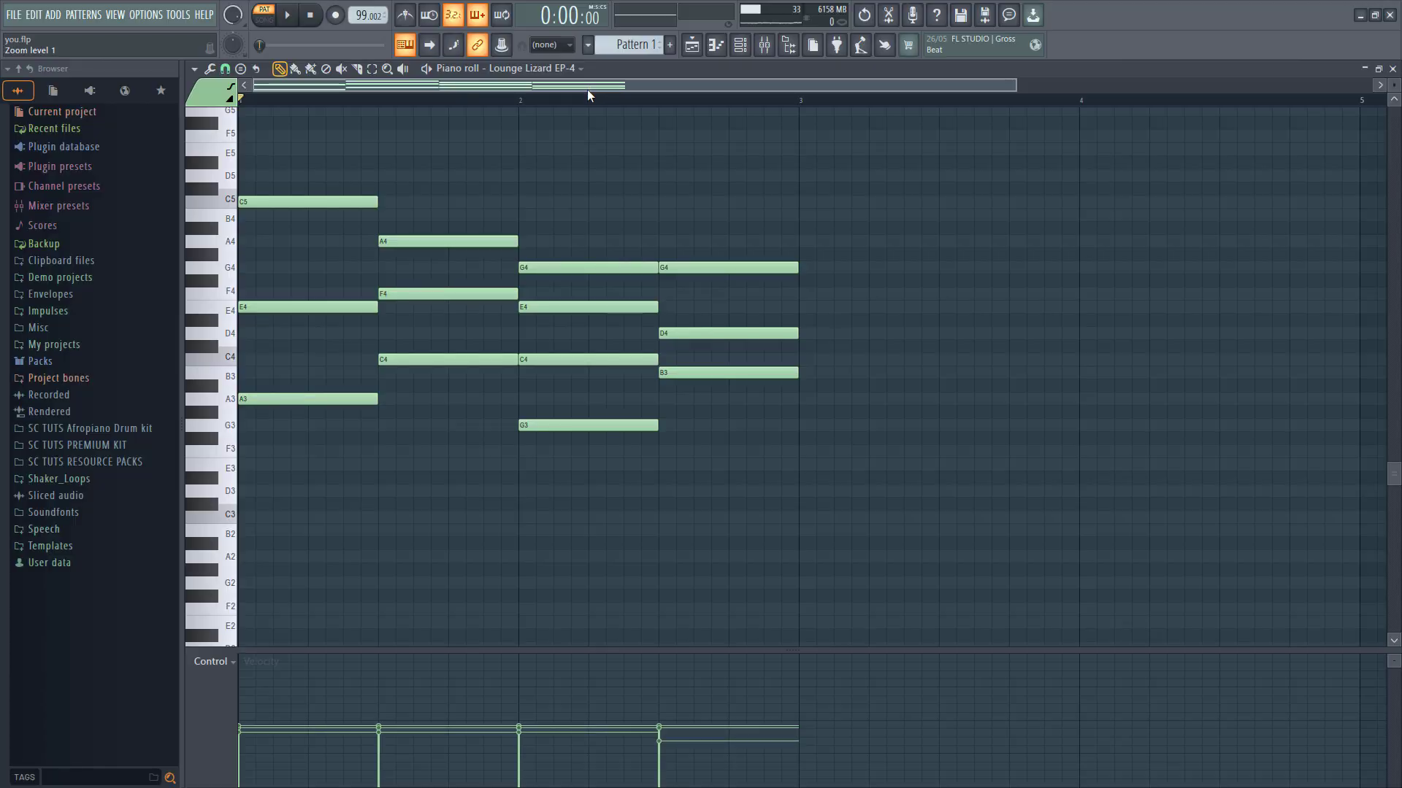
Play back the Lounge Lizard EP-4 chord progression of Pattern 1 in pattern mode.
key("space")
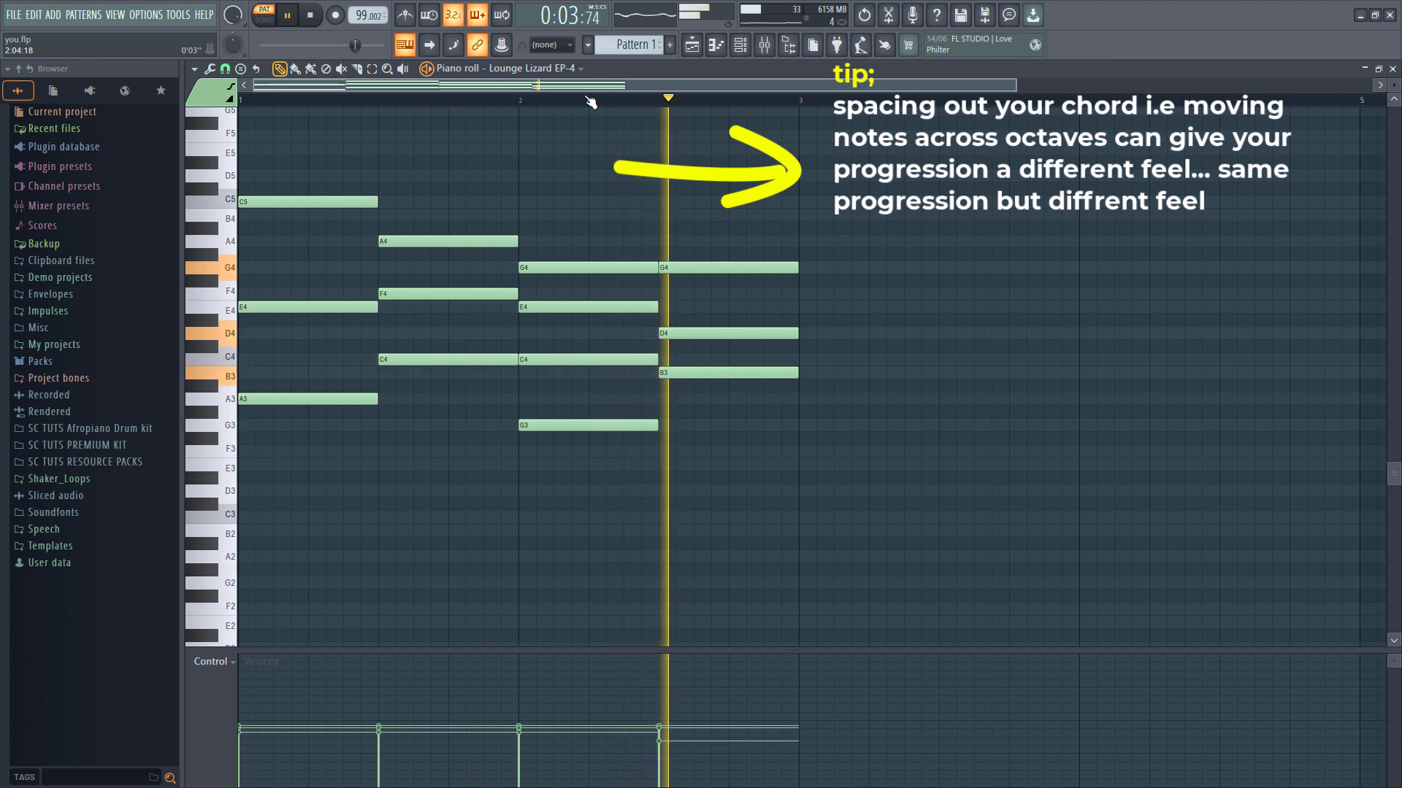
key("space")
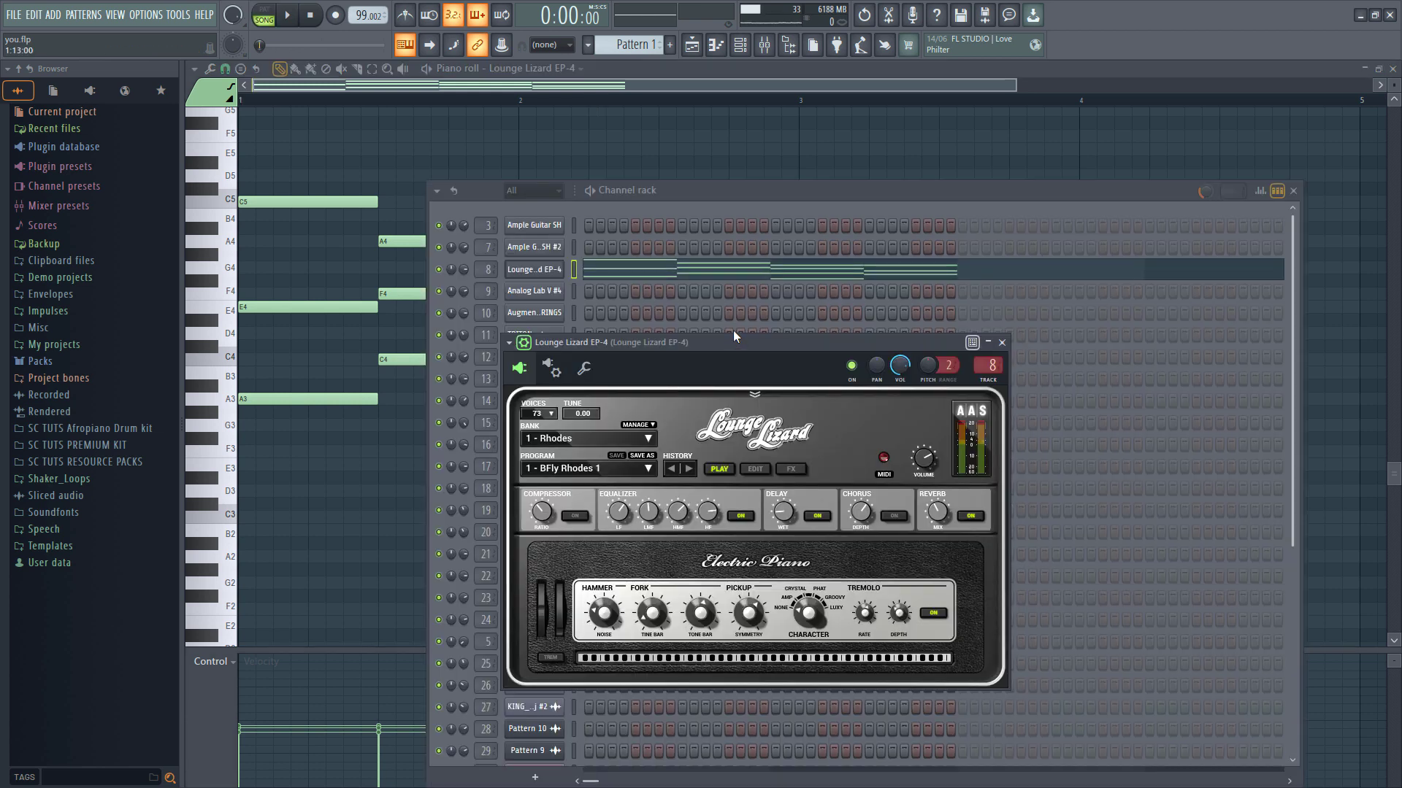
Close the Lounge Lizard EP-4 window, reopen its chords in the piano roll and start song playback.
left_click(1004, 345)
left_click(626, 273)
left_click(618, 271)
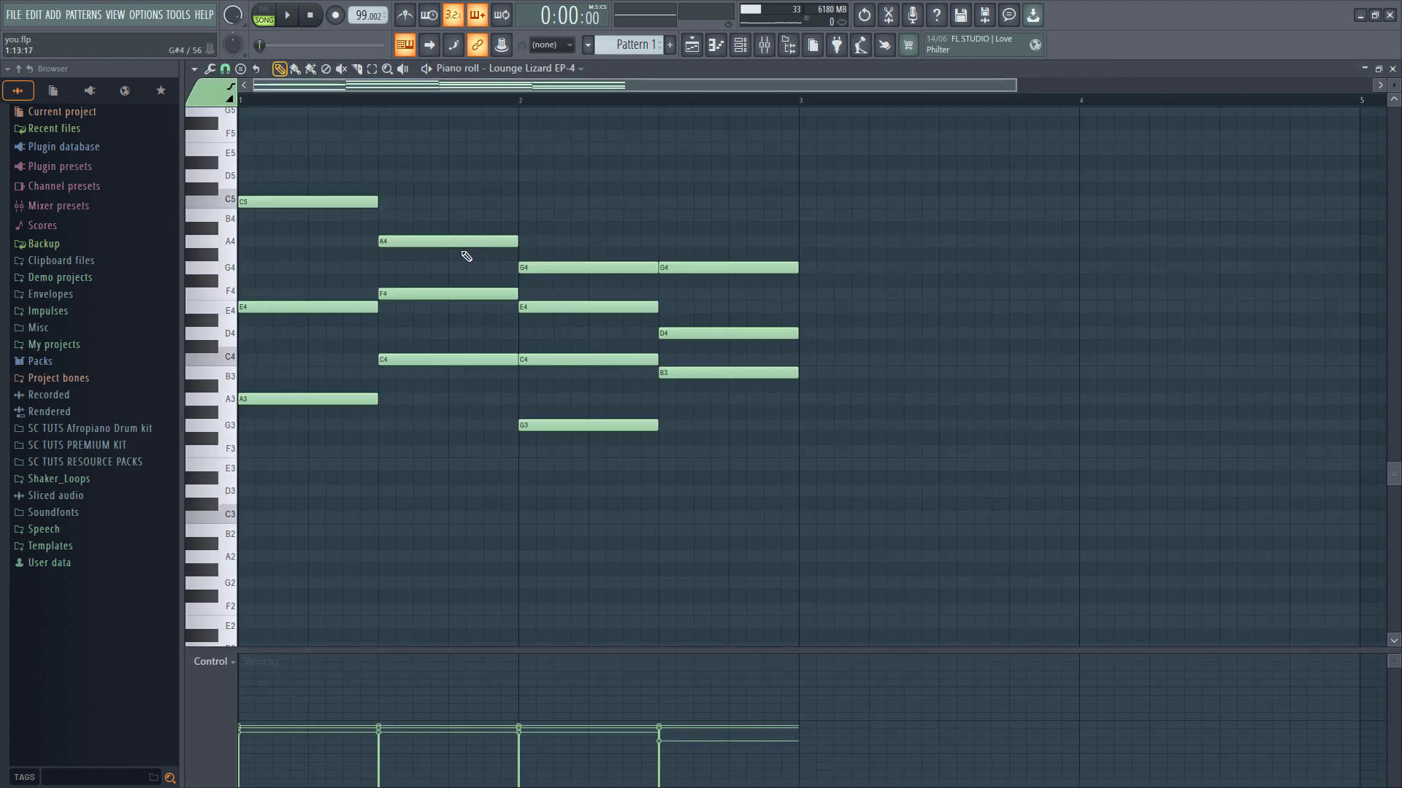
key("space")
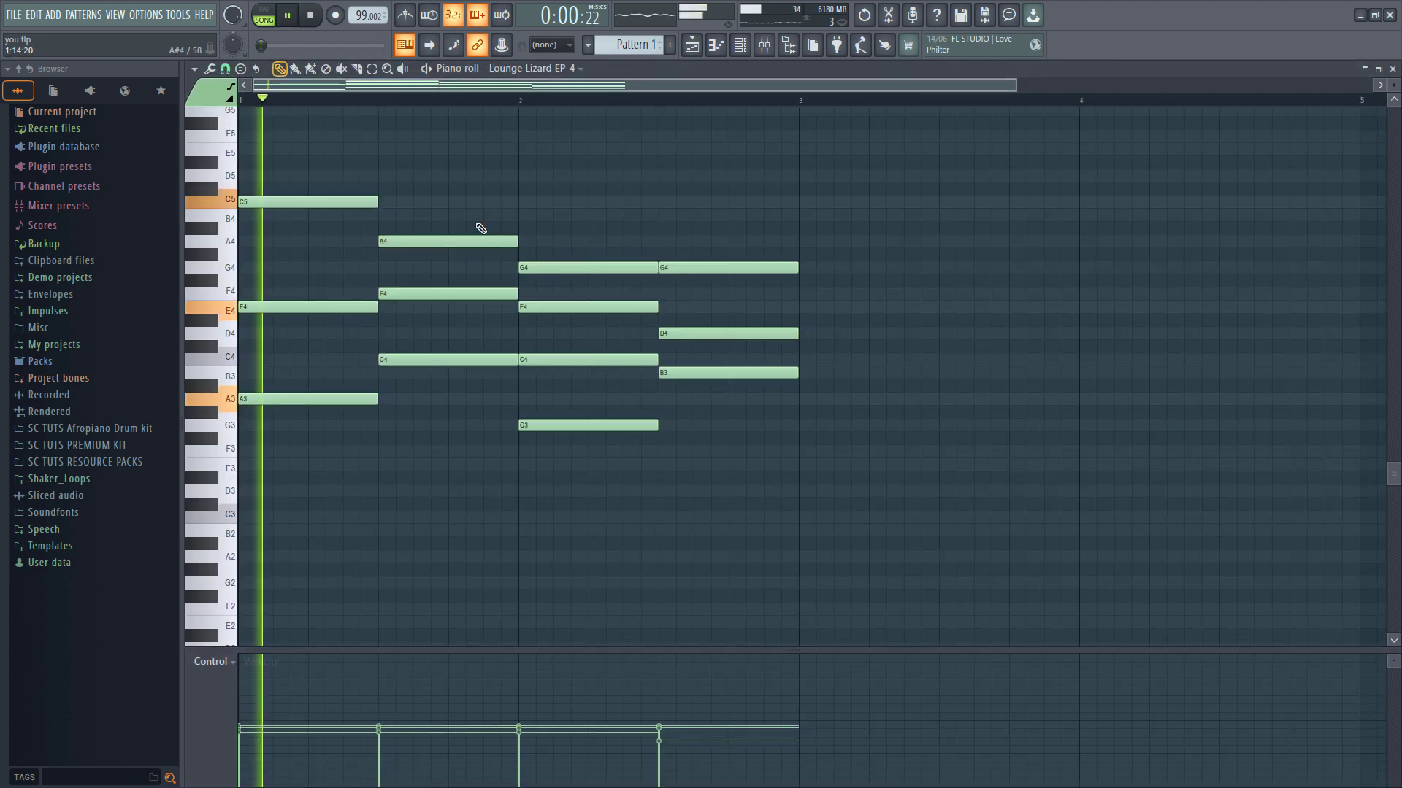
Return to the playlist, stop playback and unmute Track 4 with the second chord layer.
left_click(691, 44)
key("space")
left_click(368, 265)
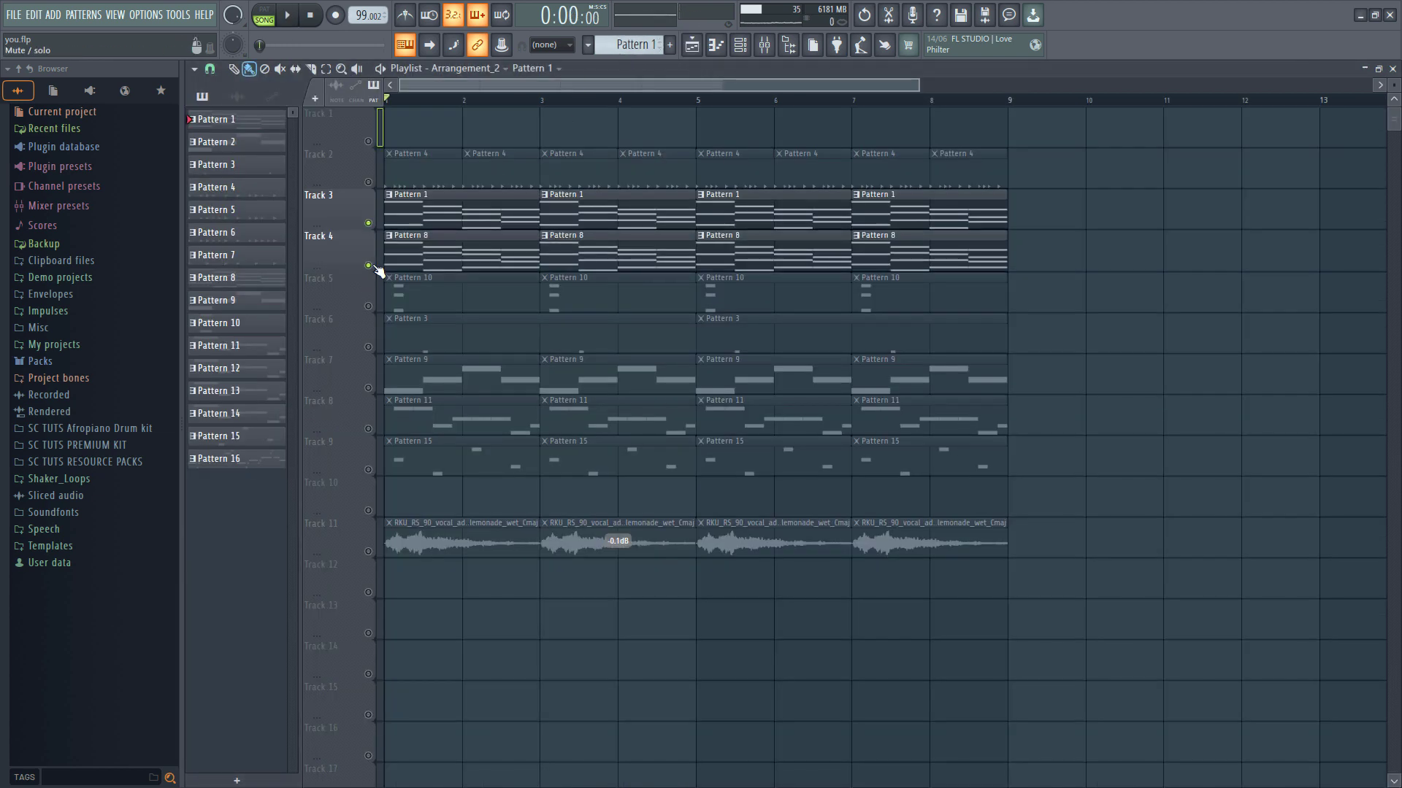
Open Pattern 8 with the channel rack and play its Analog Lab V chord layer in pattern mode.
double_click(401, 254)
left_click(740, 46)
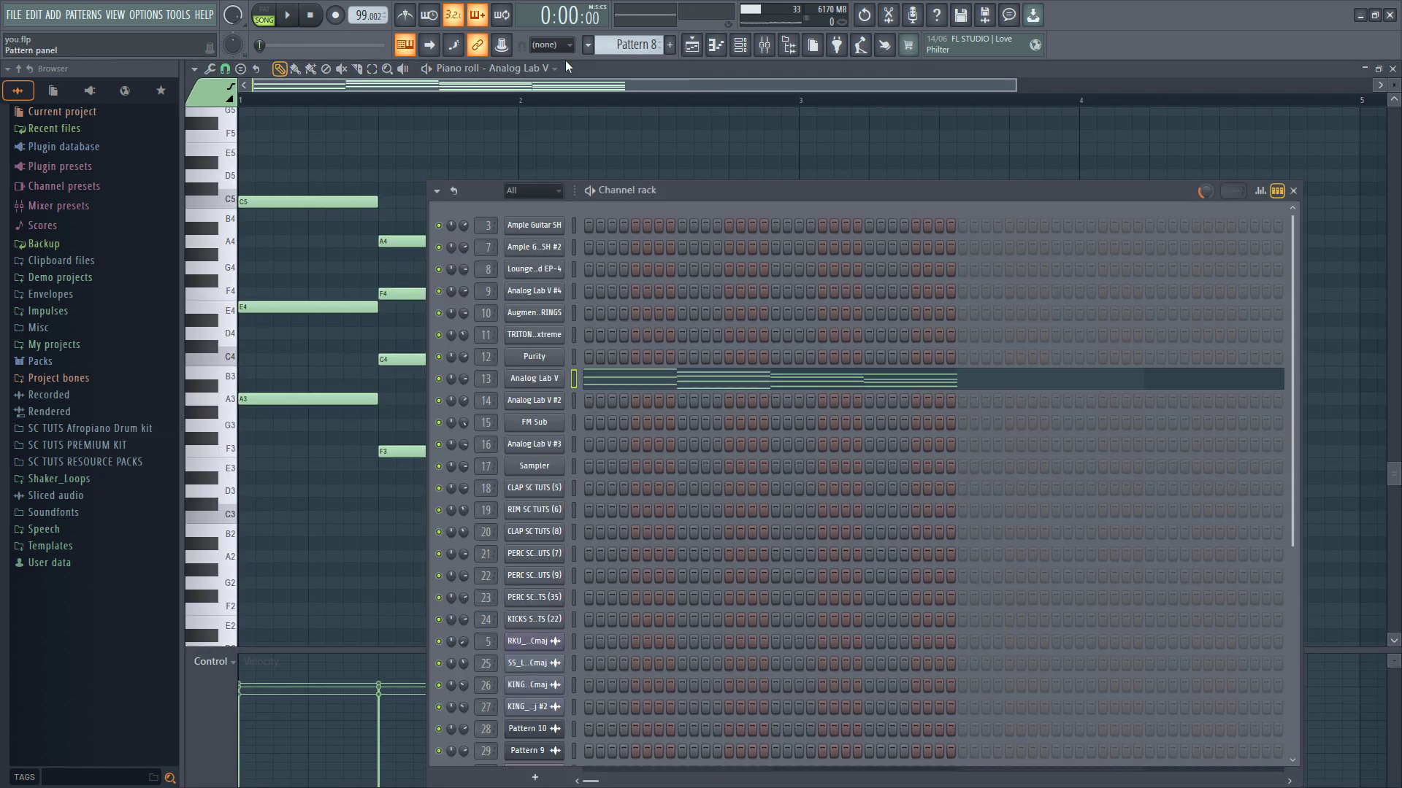
left_click(265, 16)
key("space")
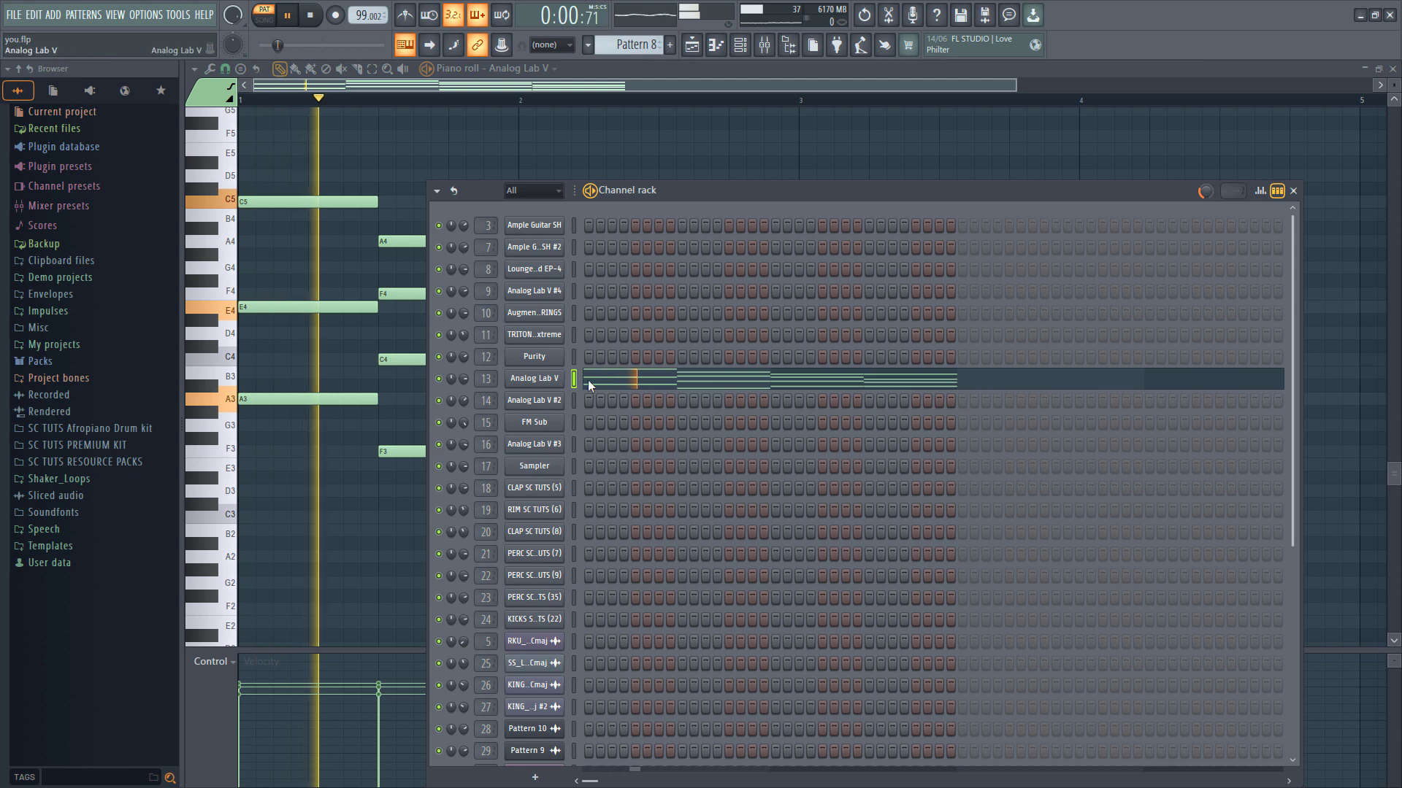
left_click(644, 383)
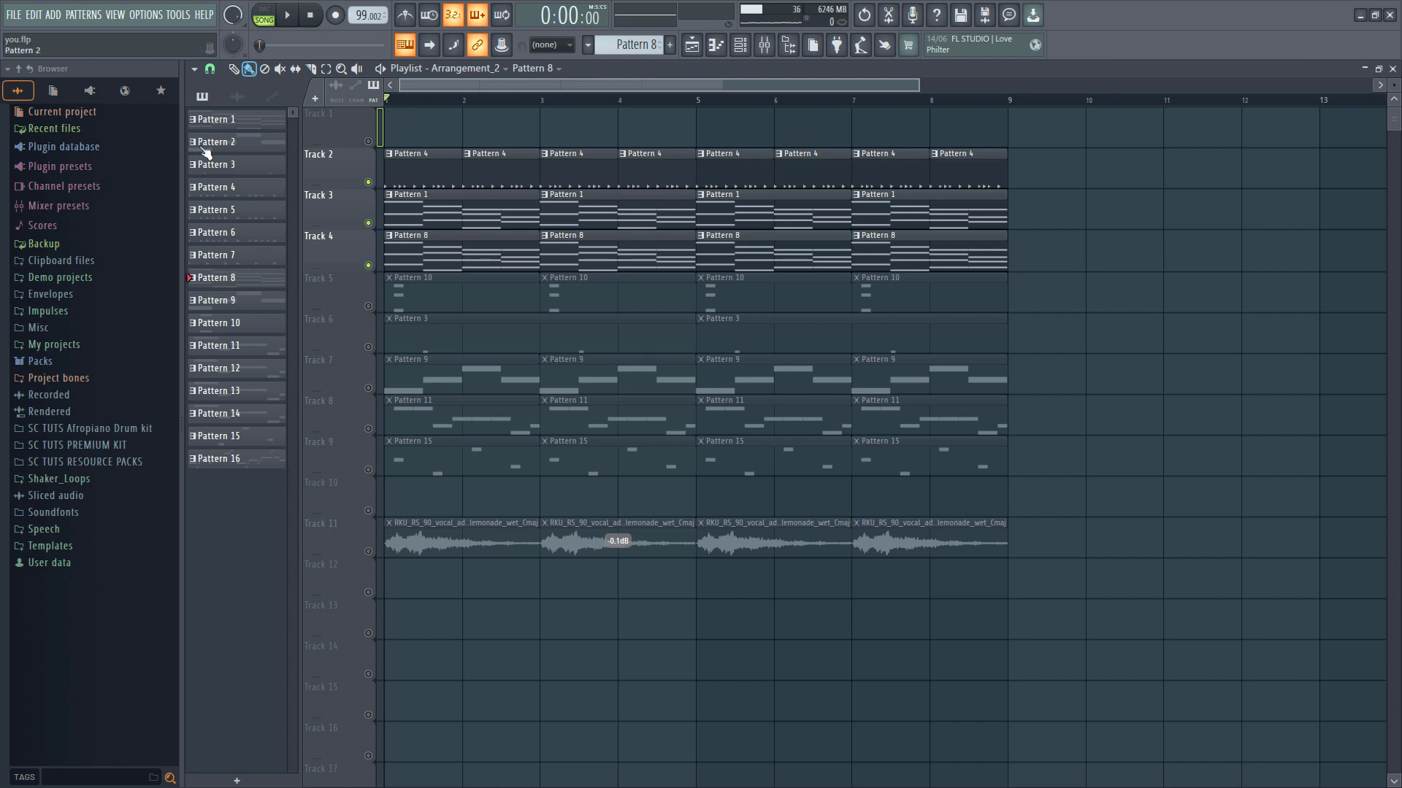
Play the drums and both chord layers together from the playlist, stop, and select the first Pattern 1 clip.
key("space")
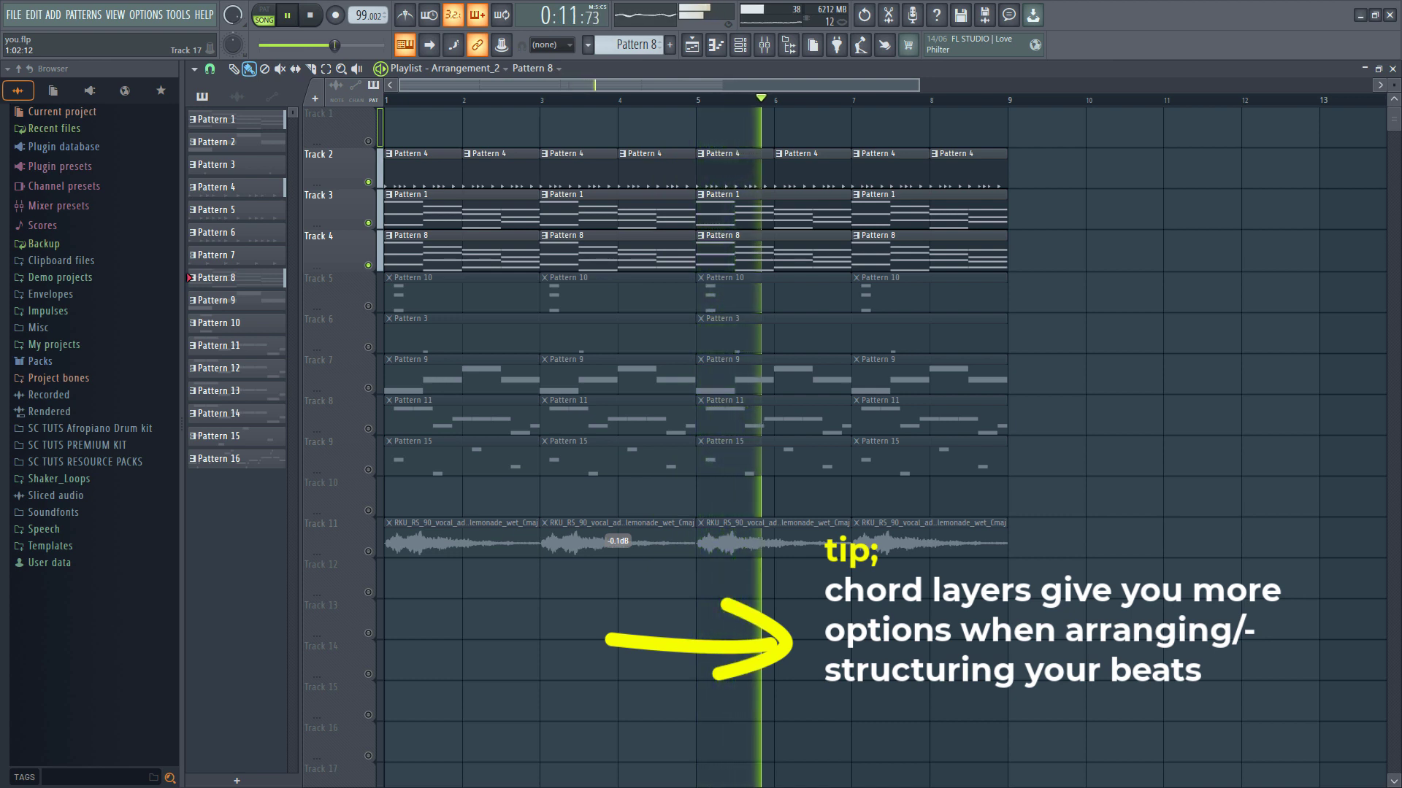
key("space")
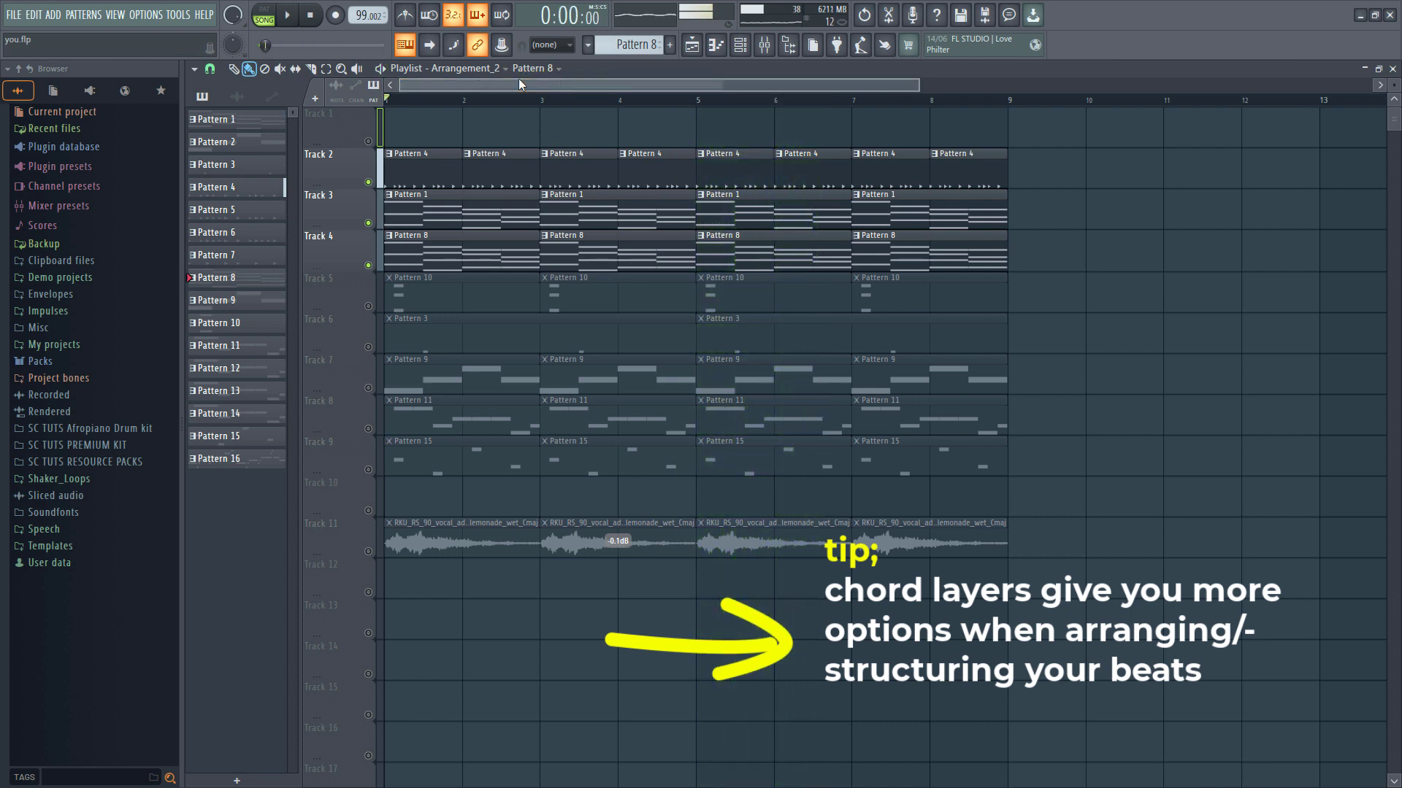
left_click(422, 206)
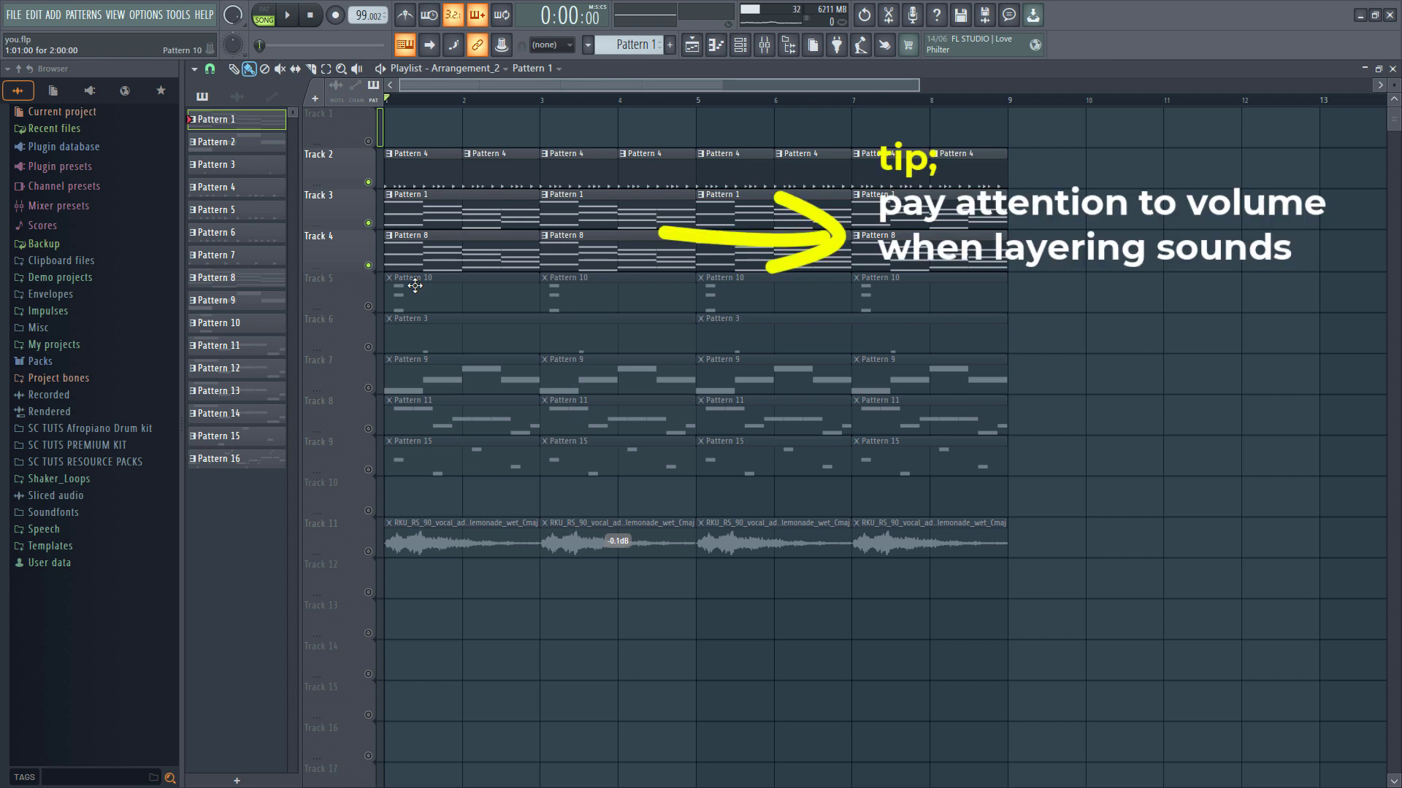
Unmute Track 5 and open the first Pattern 10 clip in the piano roll.
left_click(368, 306)
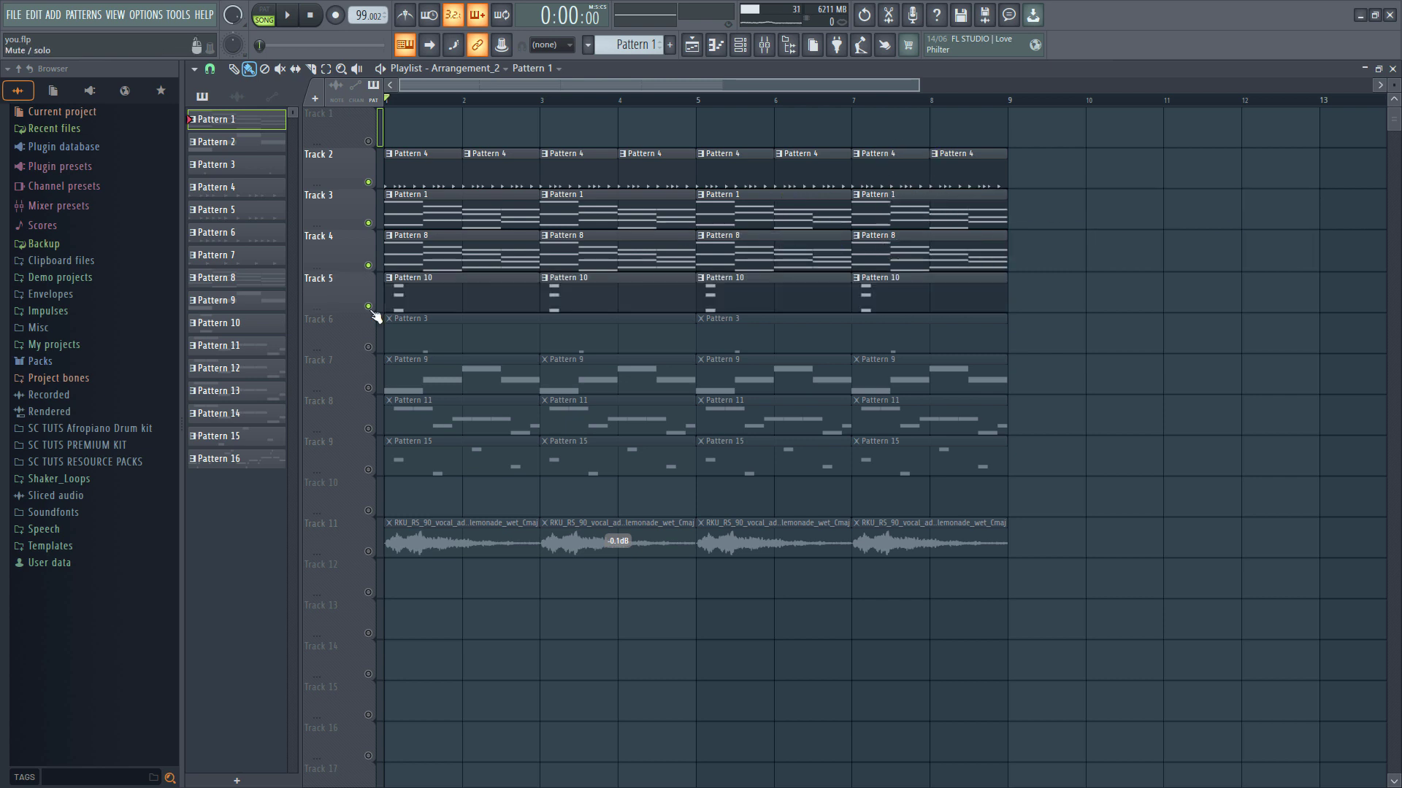
left_click(400, 294)
double_click(400, 294)
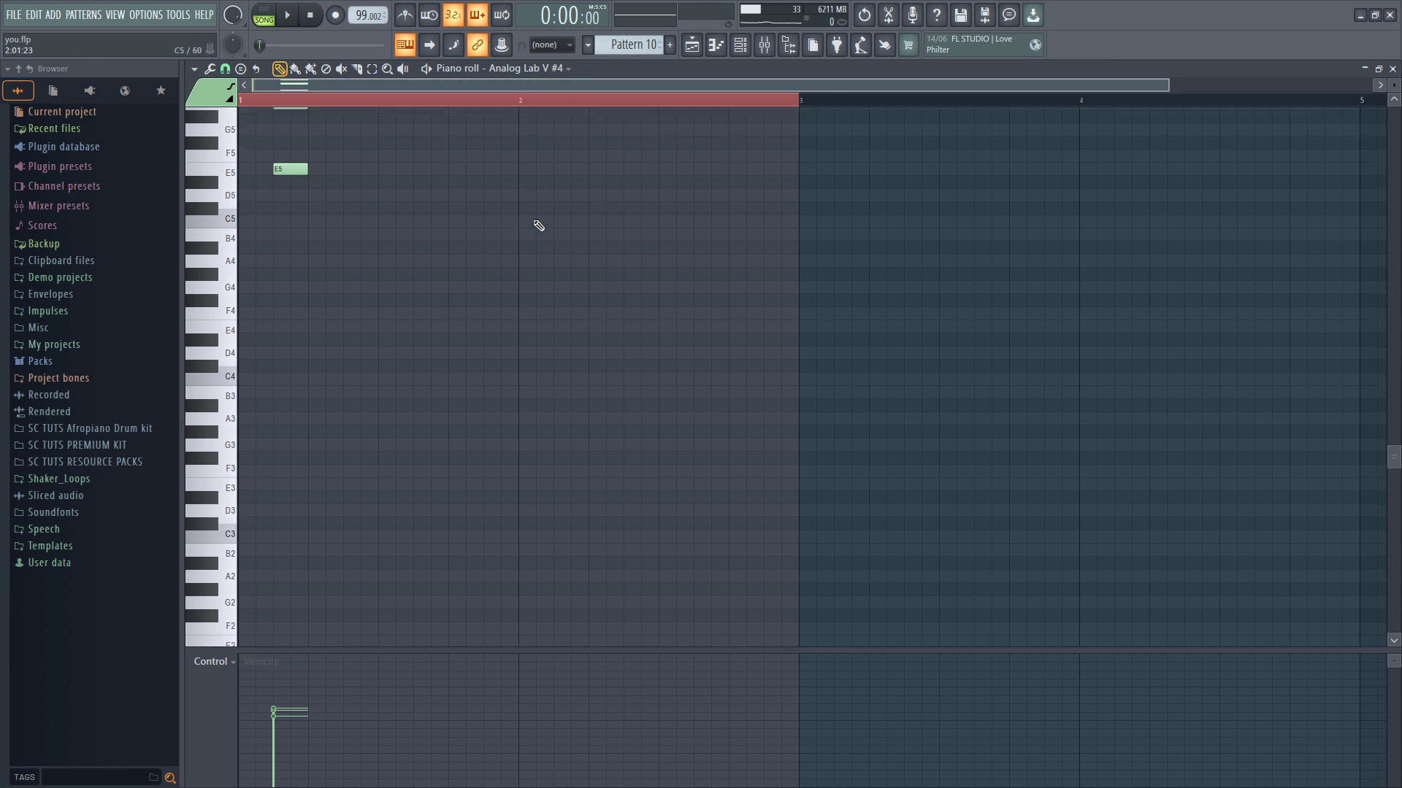
Play back the Analog Lab V #4 notes of Pattern 10 in pattern mode.
key("space")
scroll(611, 161, "up", 3)
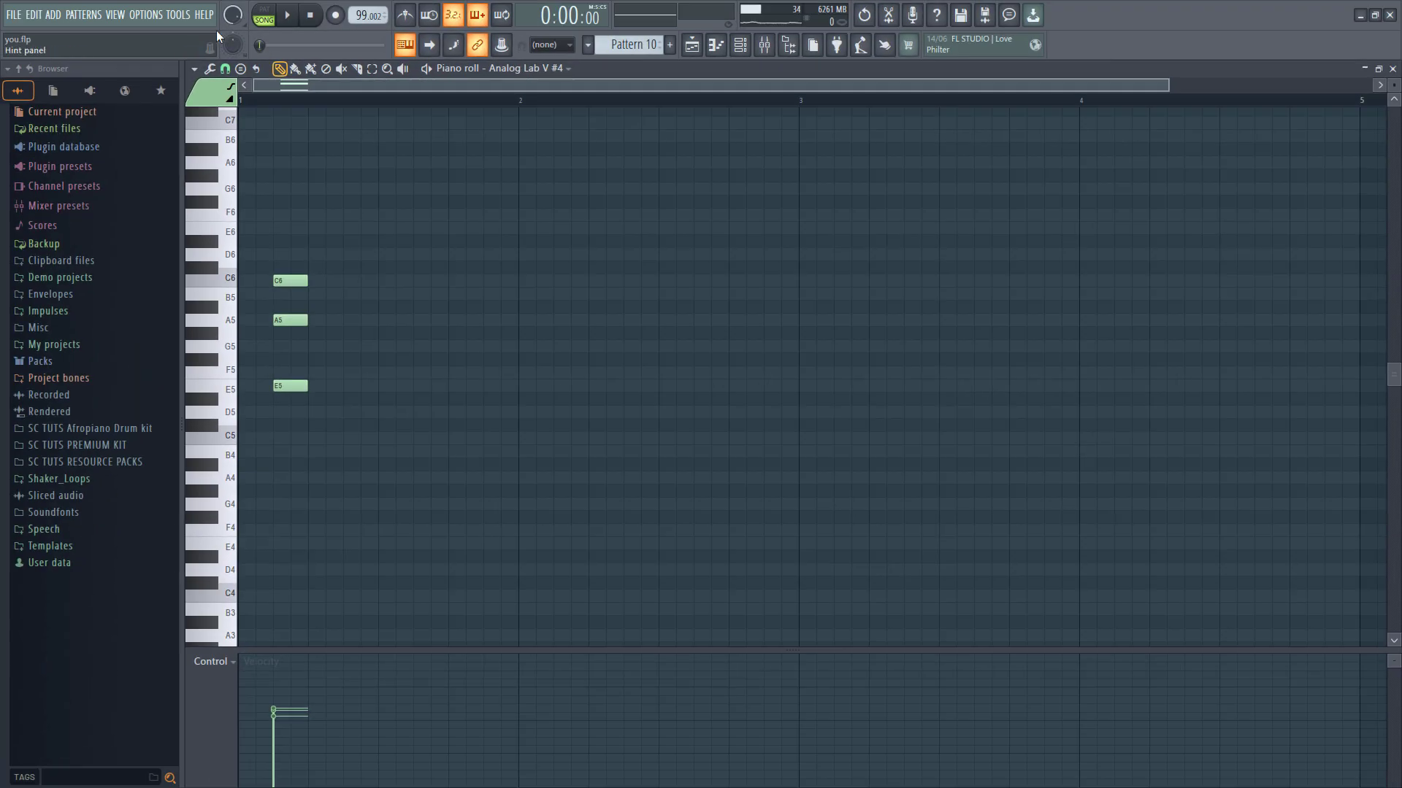
left_click(287, 14)
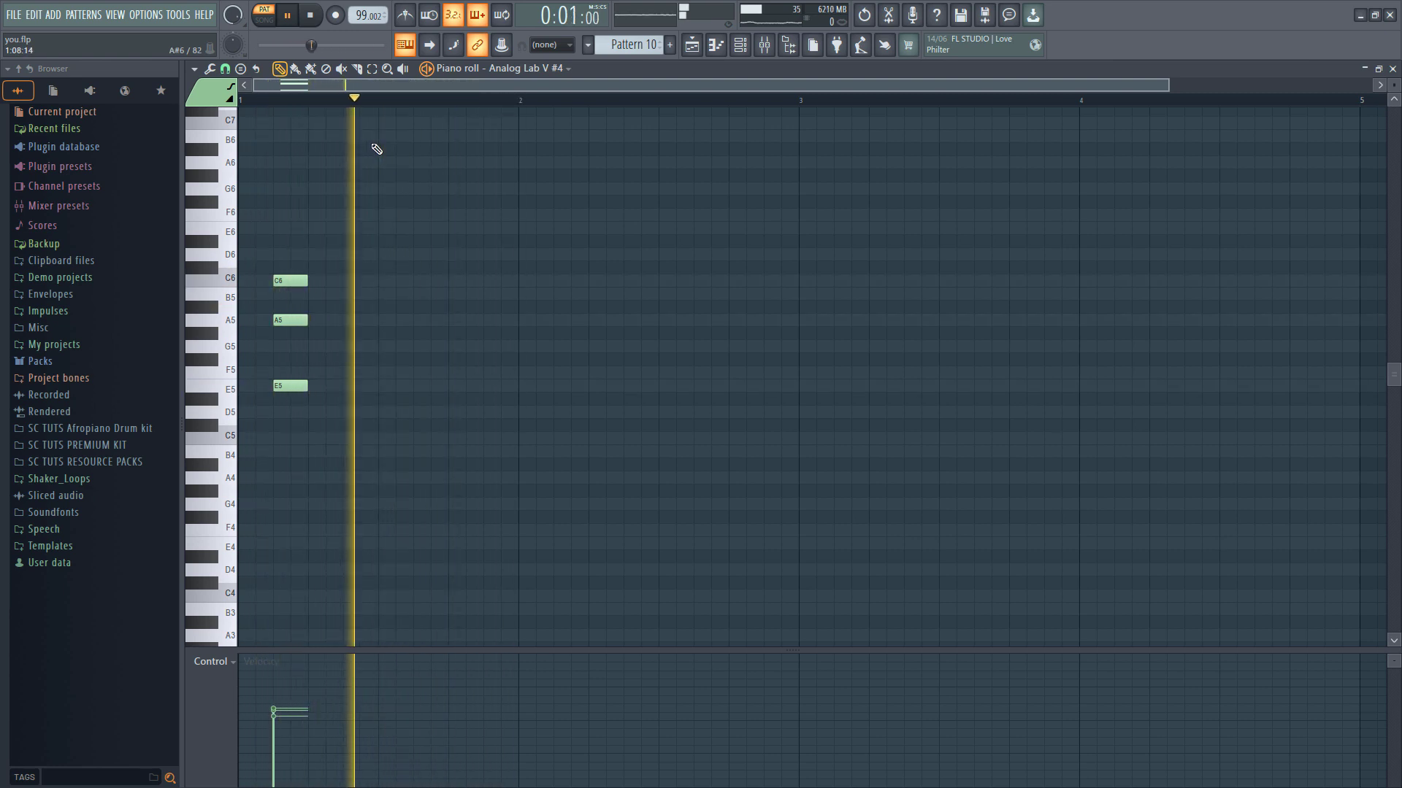
key("space")
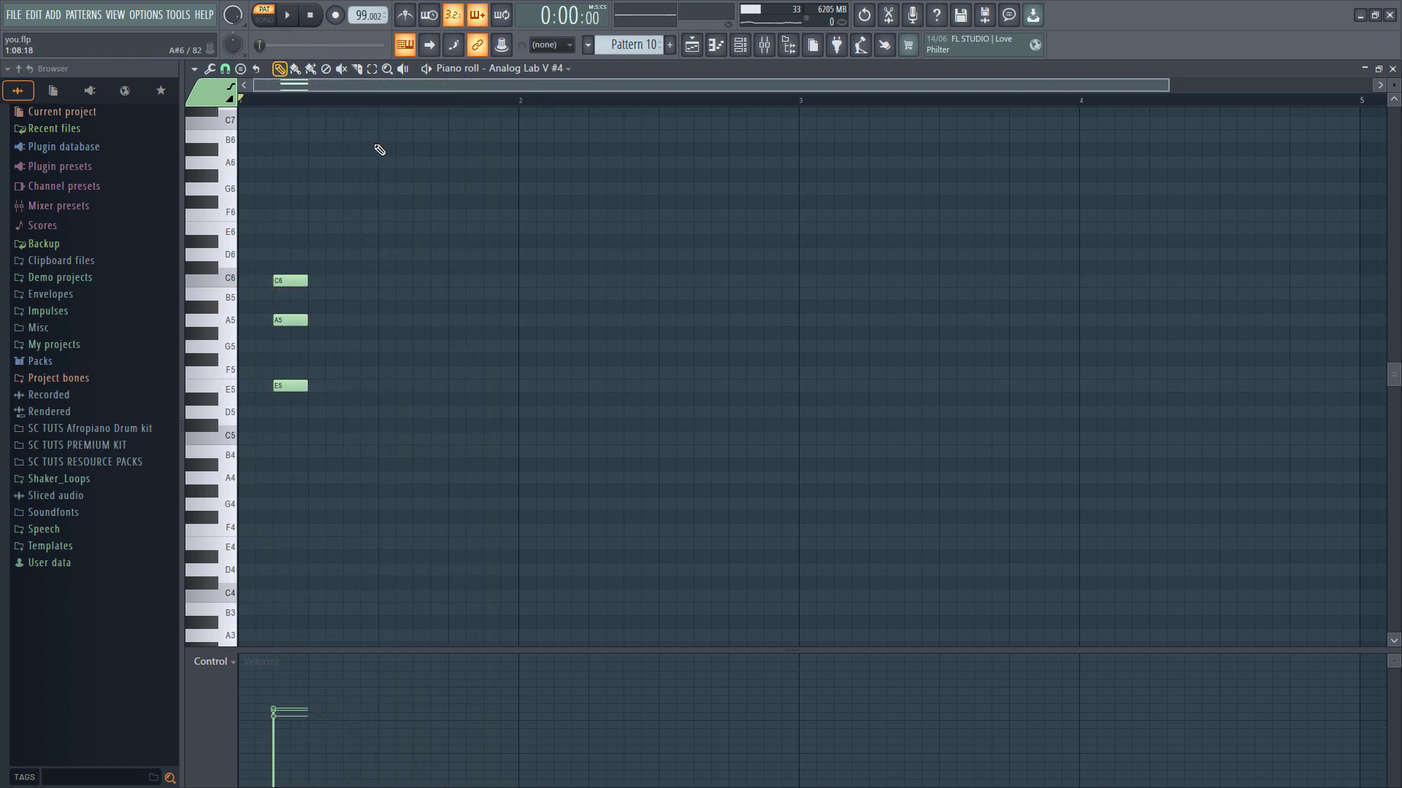
Return to the playlist and play the arrangement with Track 5 included.
left_click(691, 45)
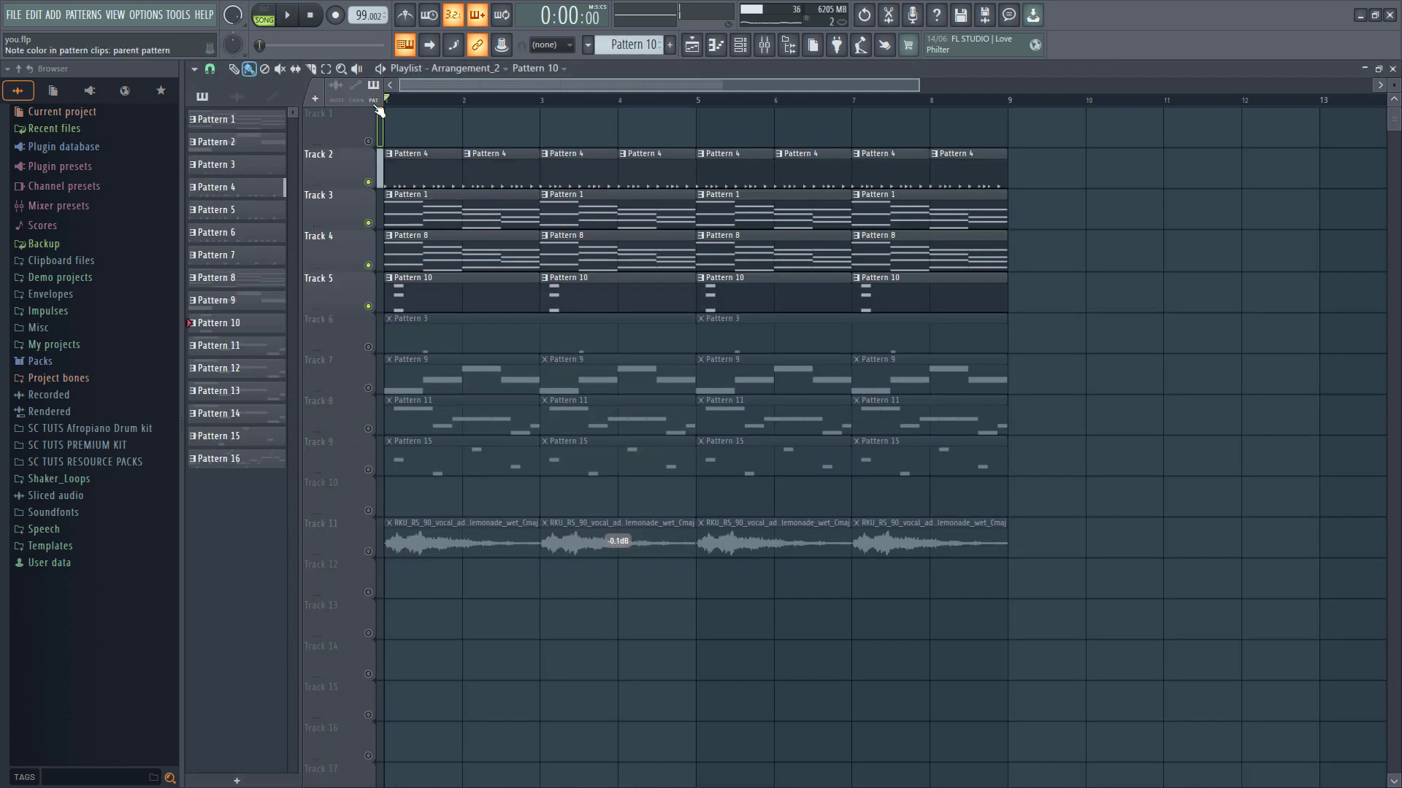
key("space")
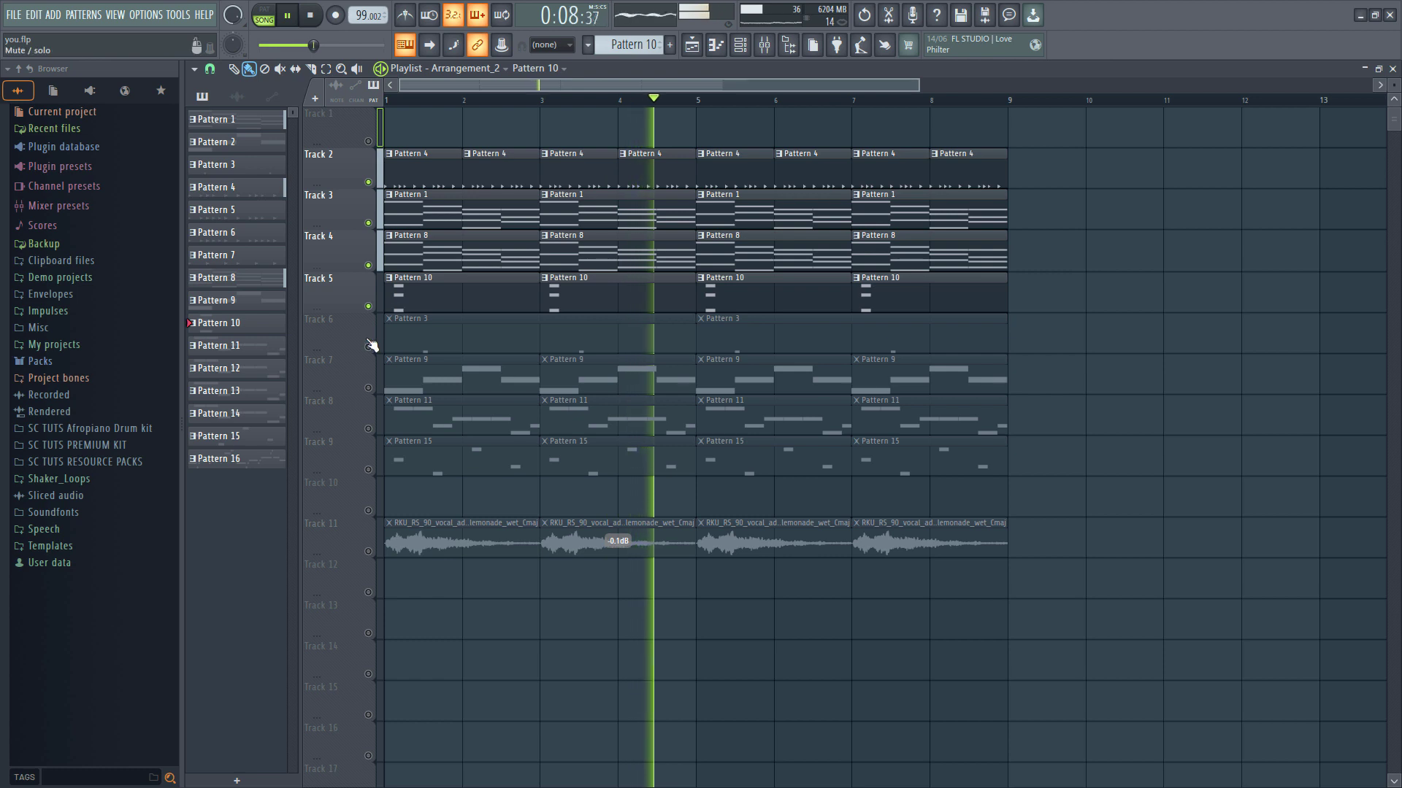
key("space")
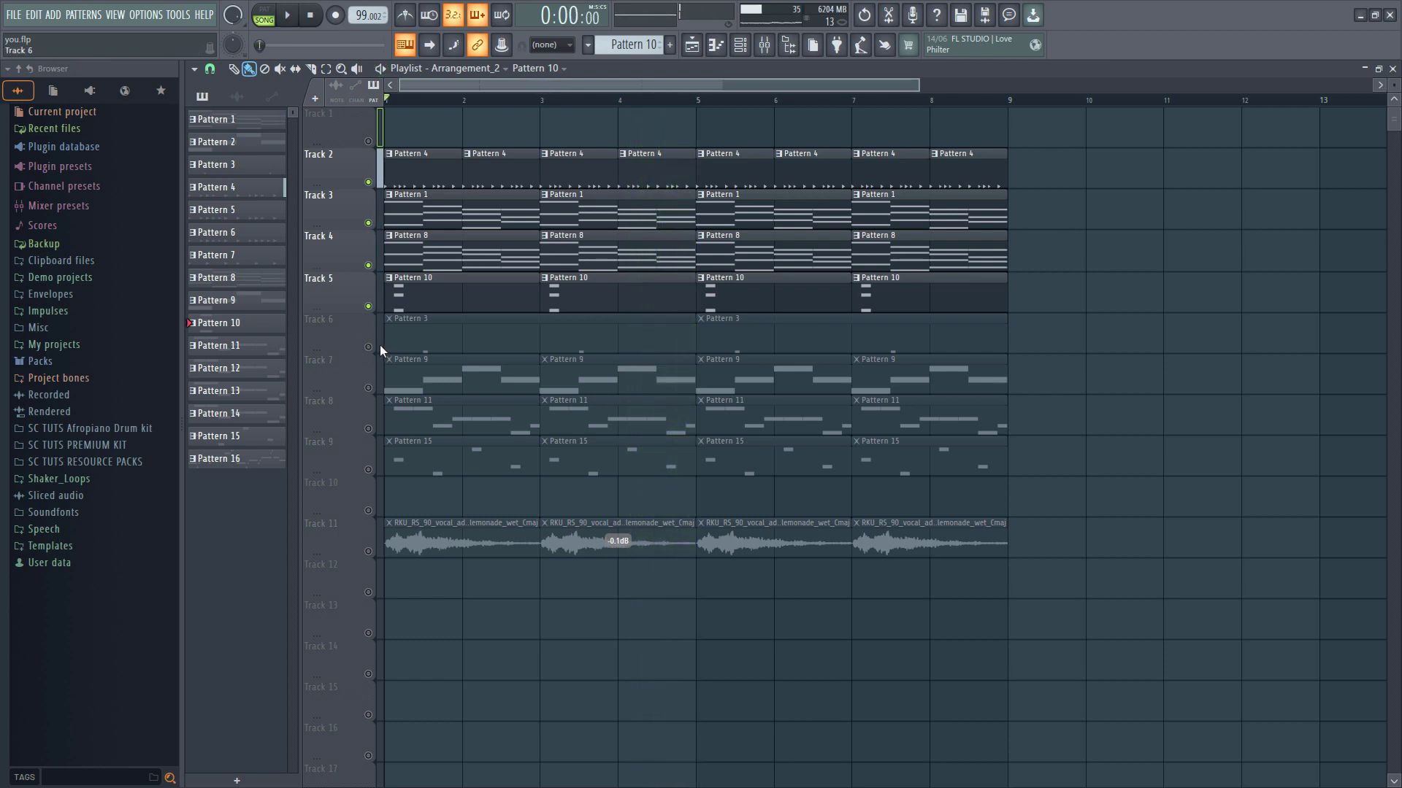
Unmute Track 6 and play the arrangement from the start with Pattern 3 added.
left_click(368, 347)
key("space")
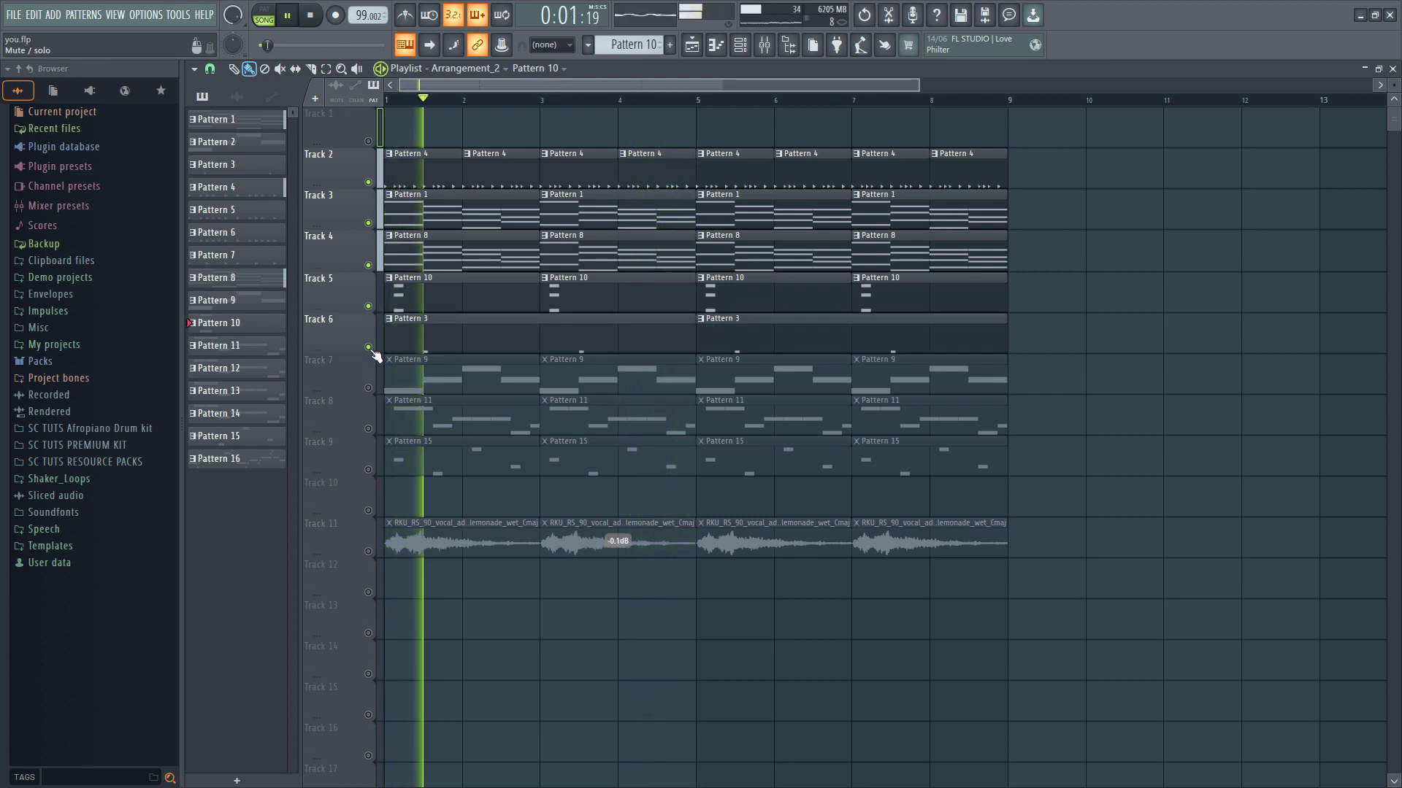
key("space")
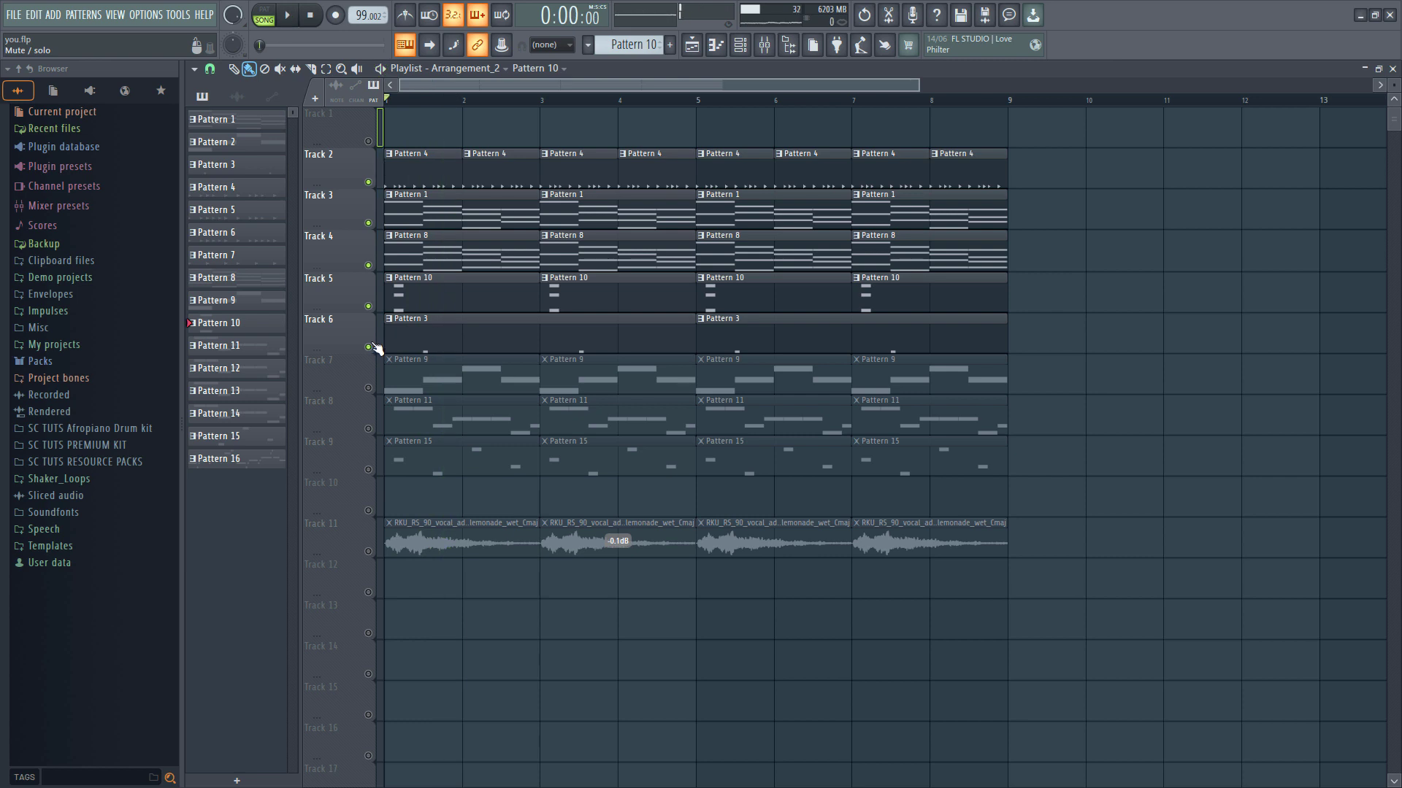
key("space")
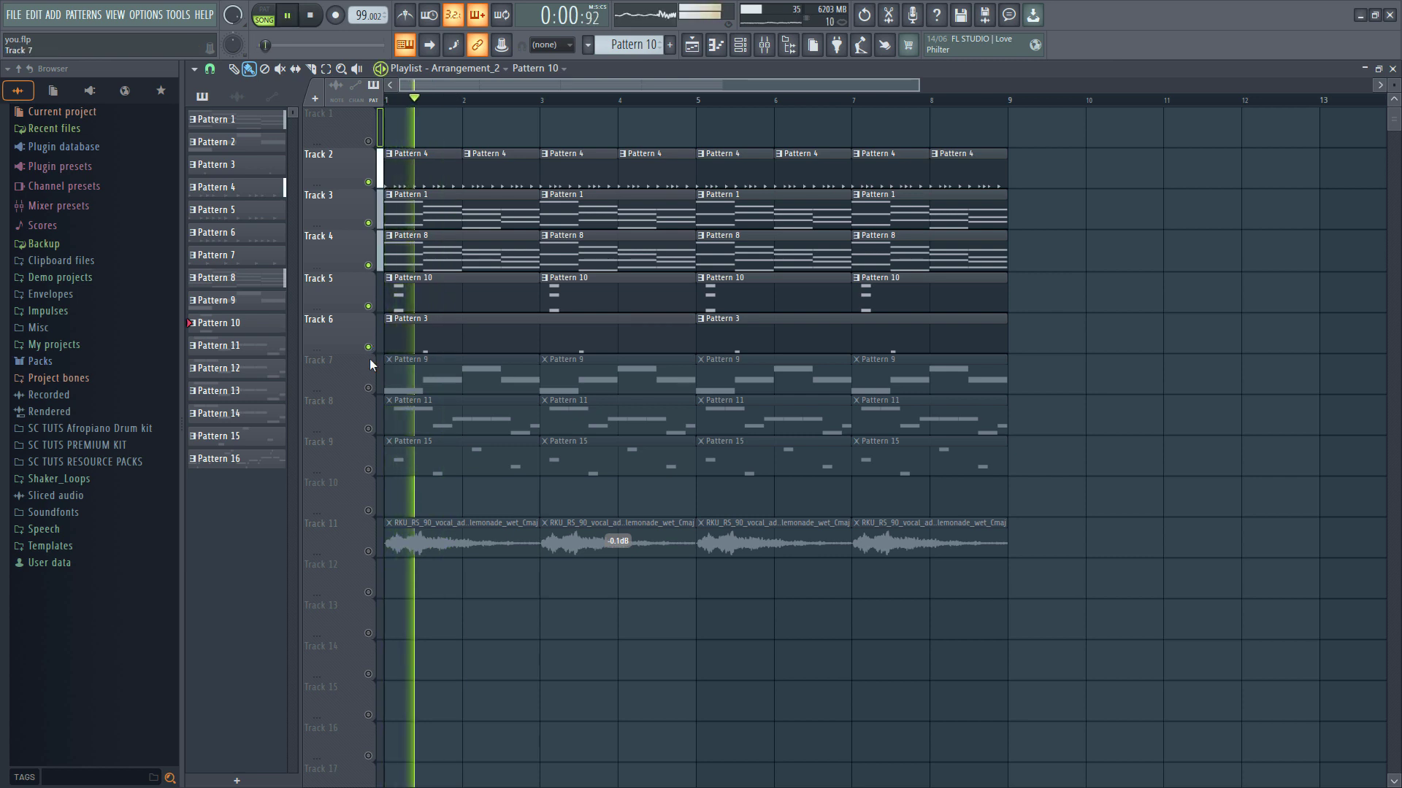
Open Pattern 3 in the piano roll, stop playback and open its Analog Lab V #3 instrument.
left_click(436, 339)
double_click(446, 323)
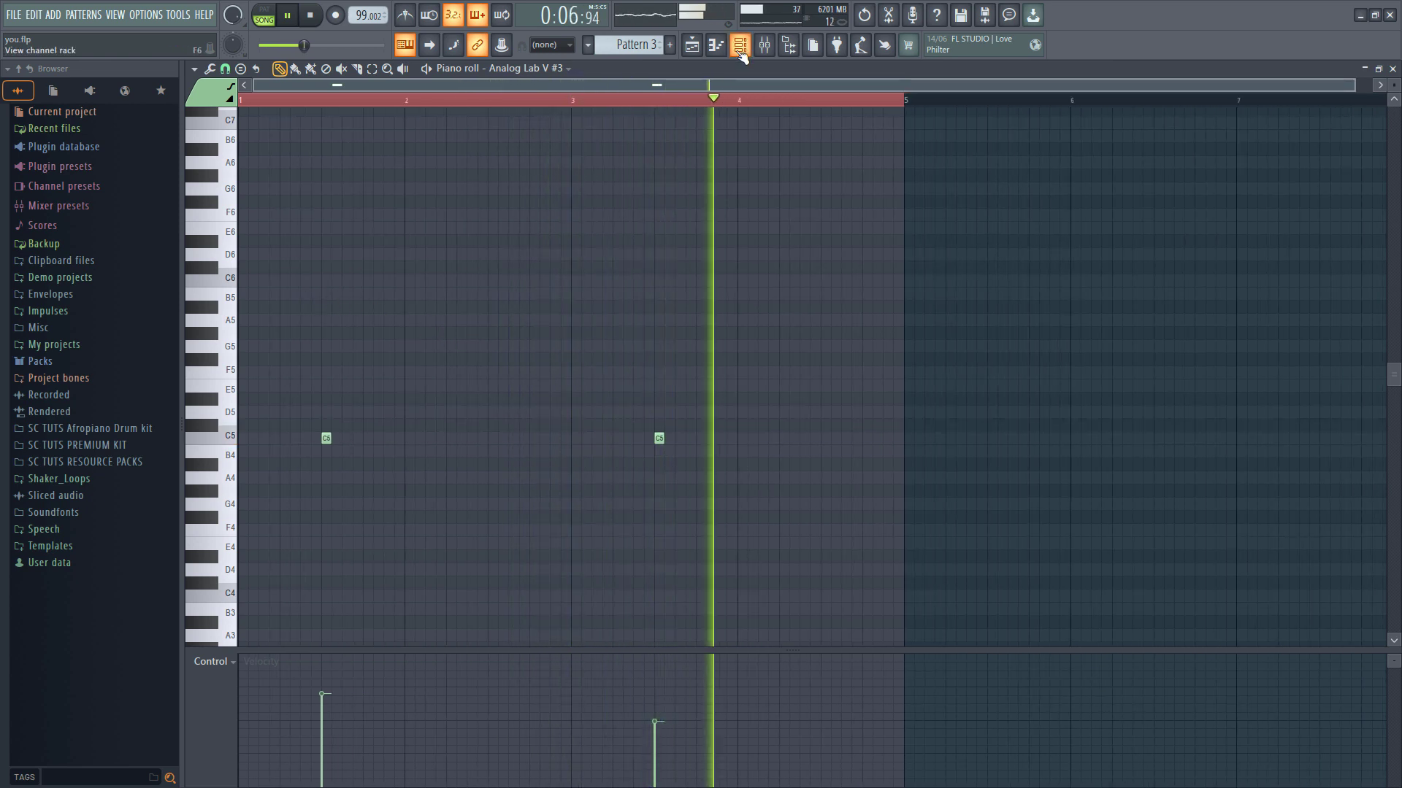
key("F6")
key("space")
left_click(557, 445)
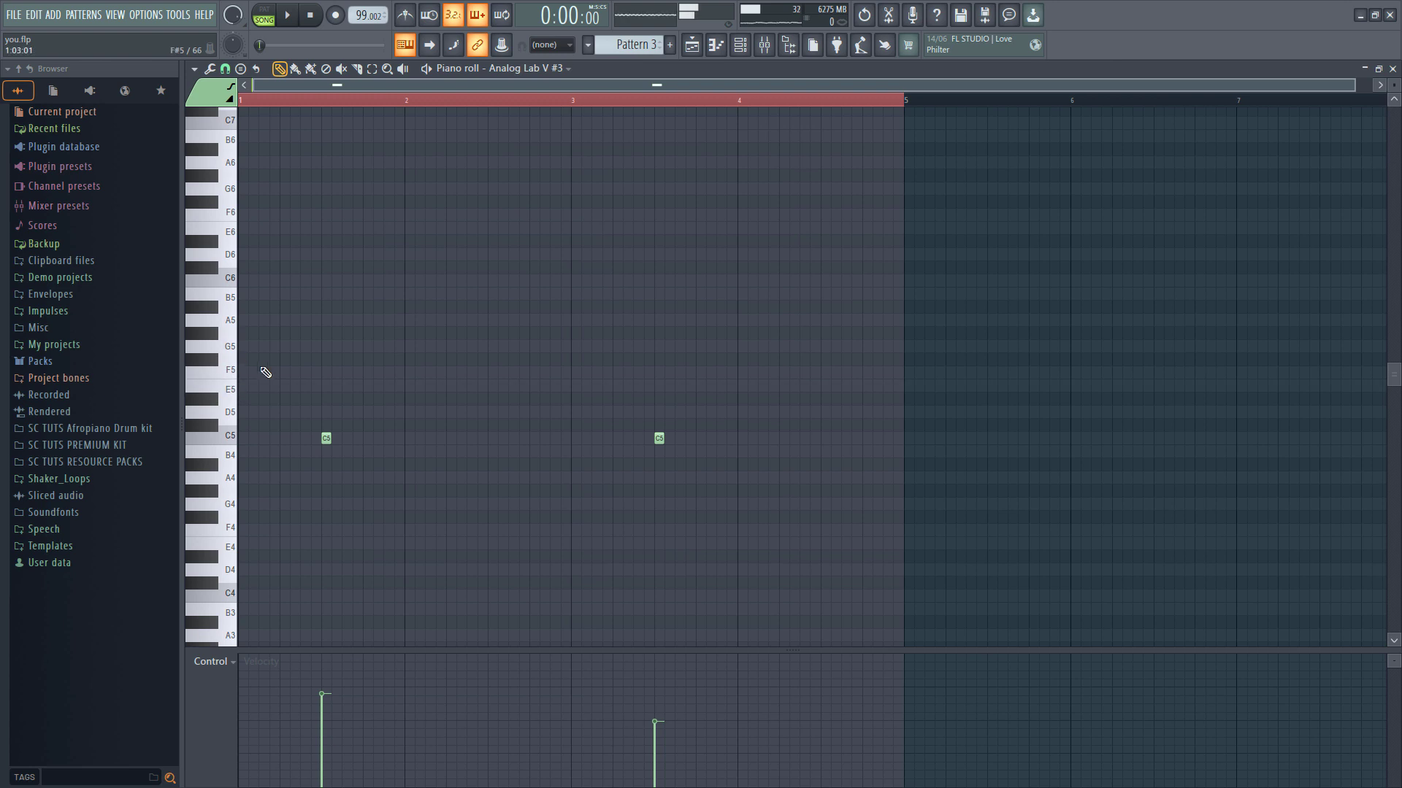
Play back the two C5 notes of Pattern 3, first in song mode and again in pattern mode.
key("space")
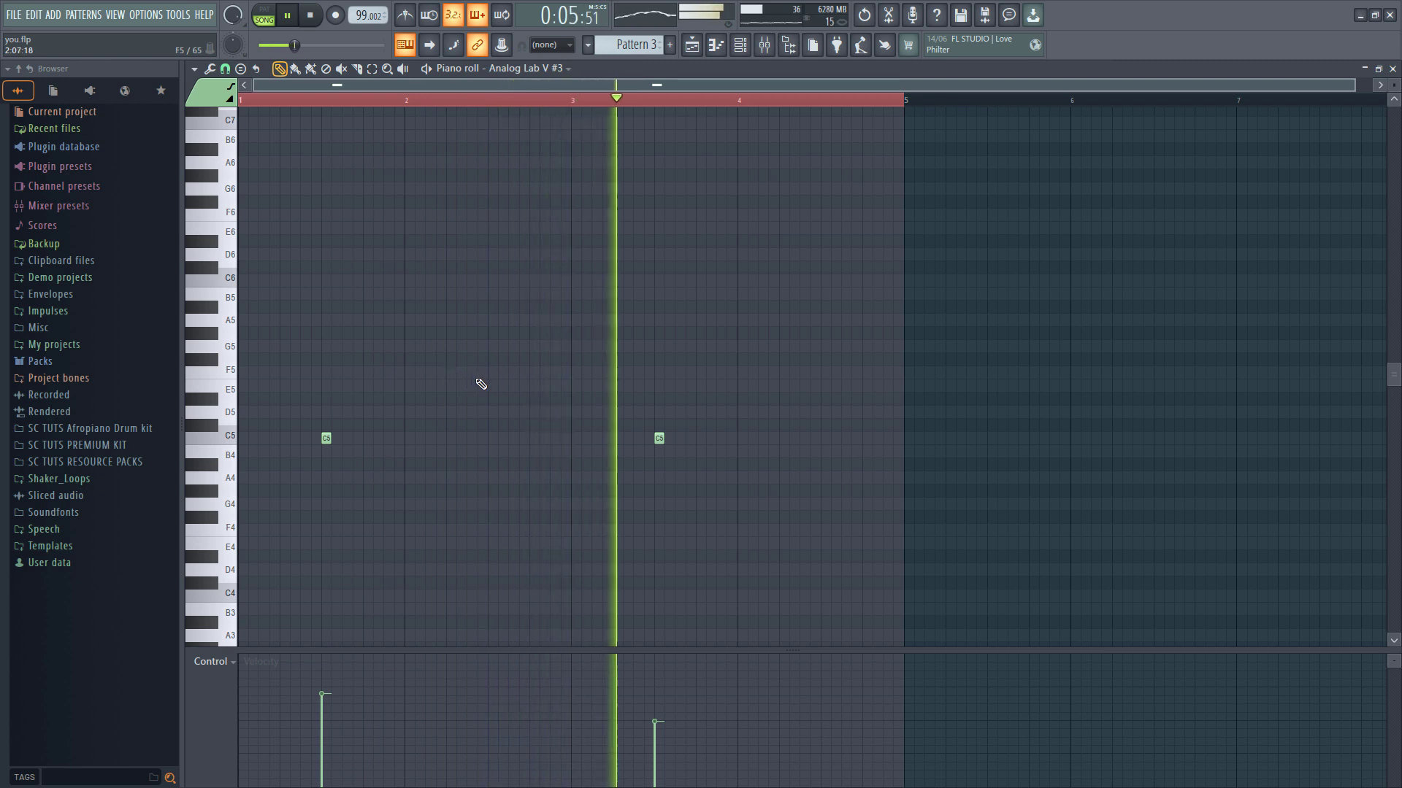
left_click(260, 13)
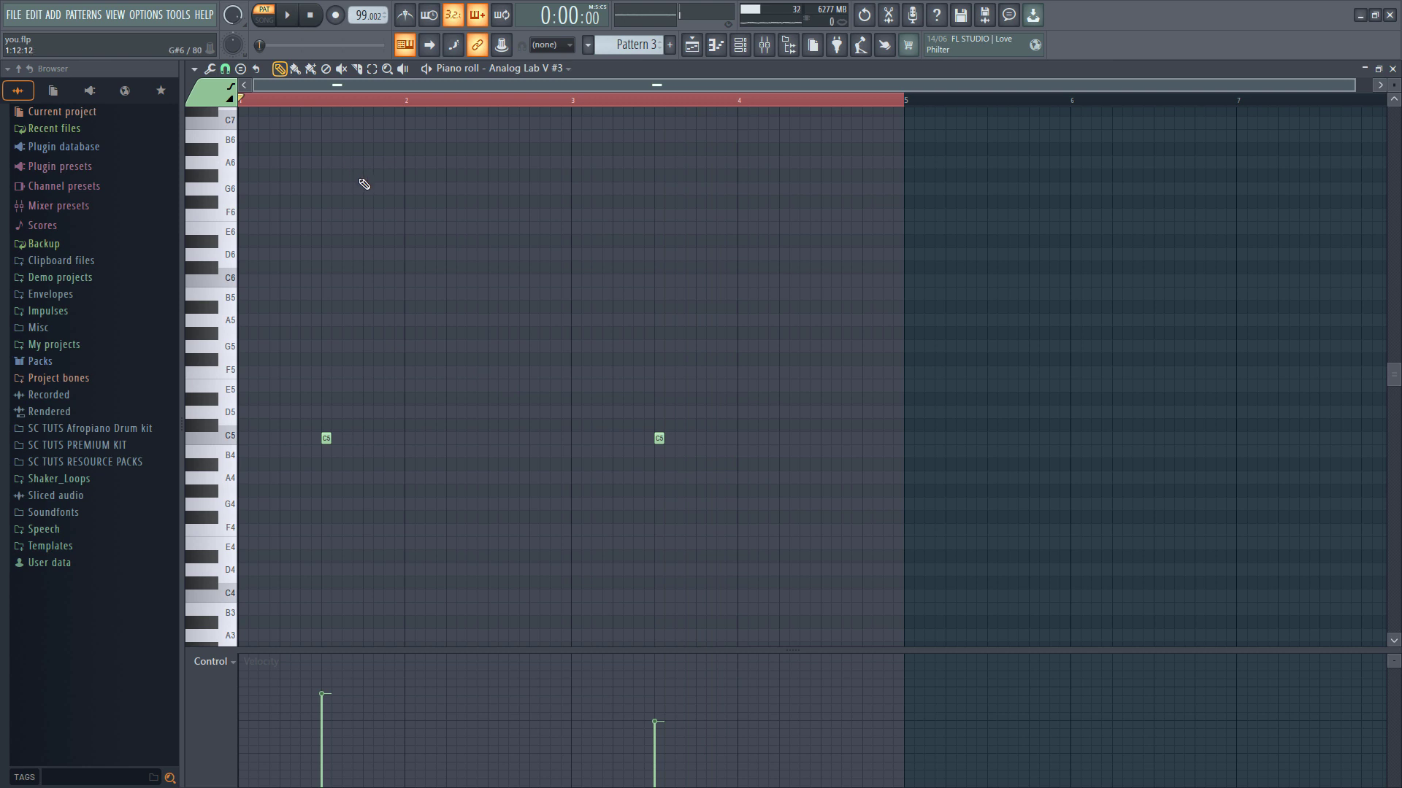
key("space")
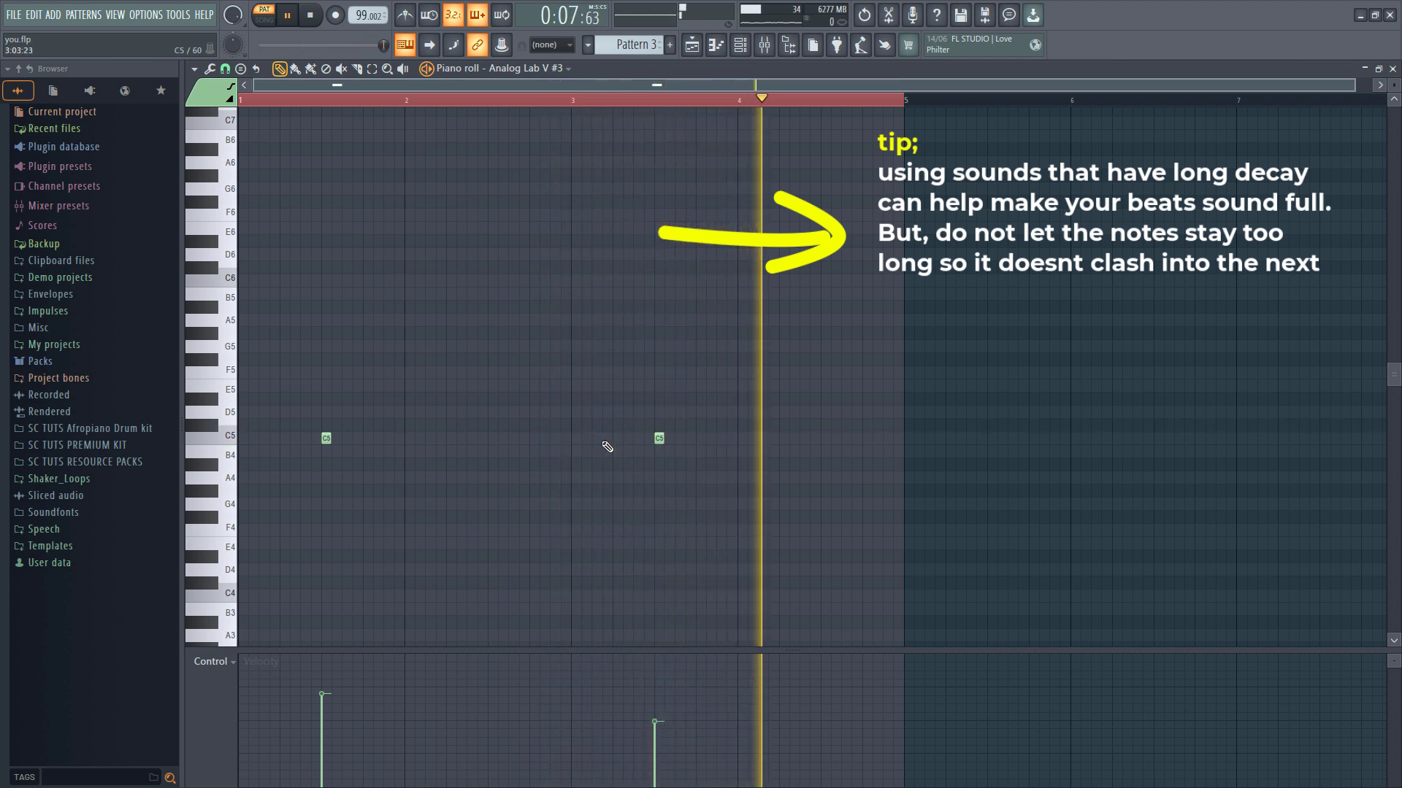
Stop playback of Pattern 3, return to the playlist and unmute Track 7.
key("space")
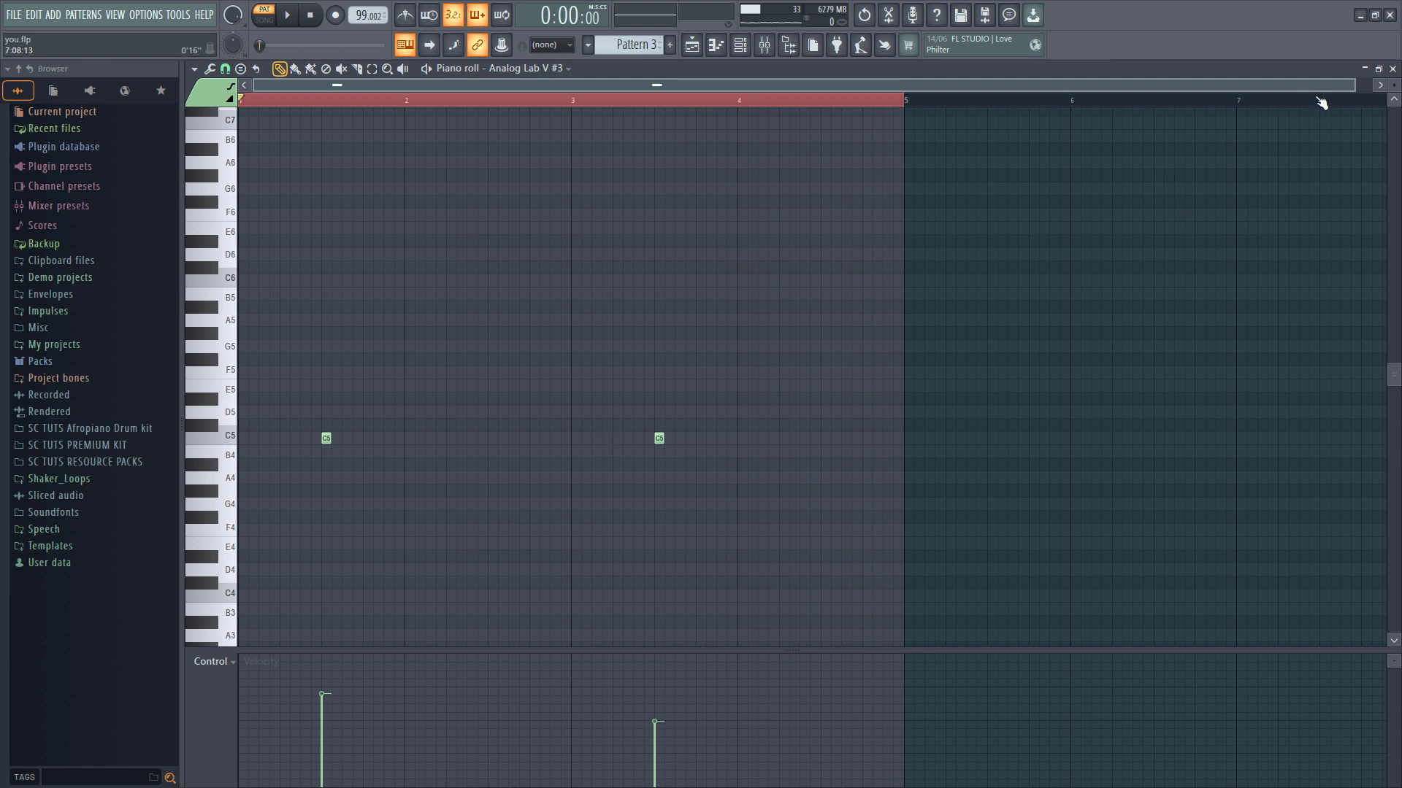
left_click(1393, 68)
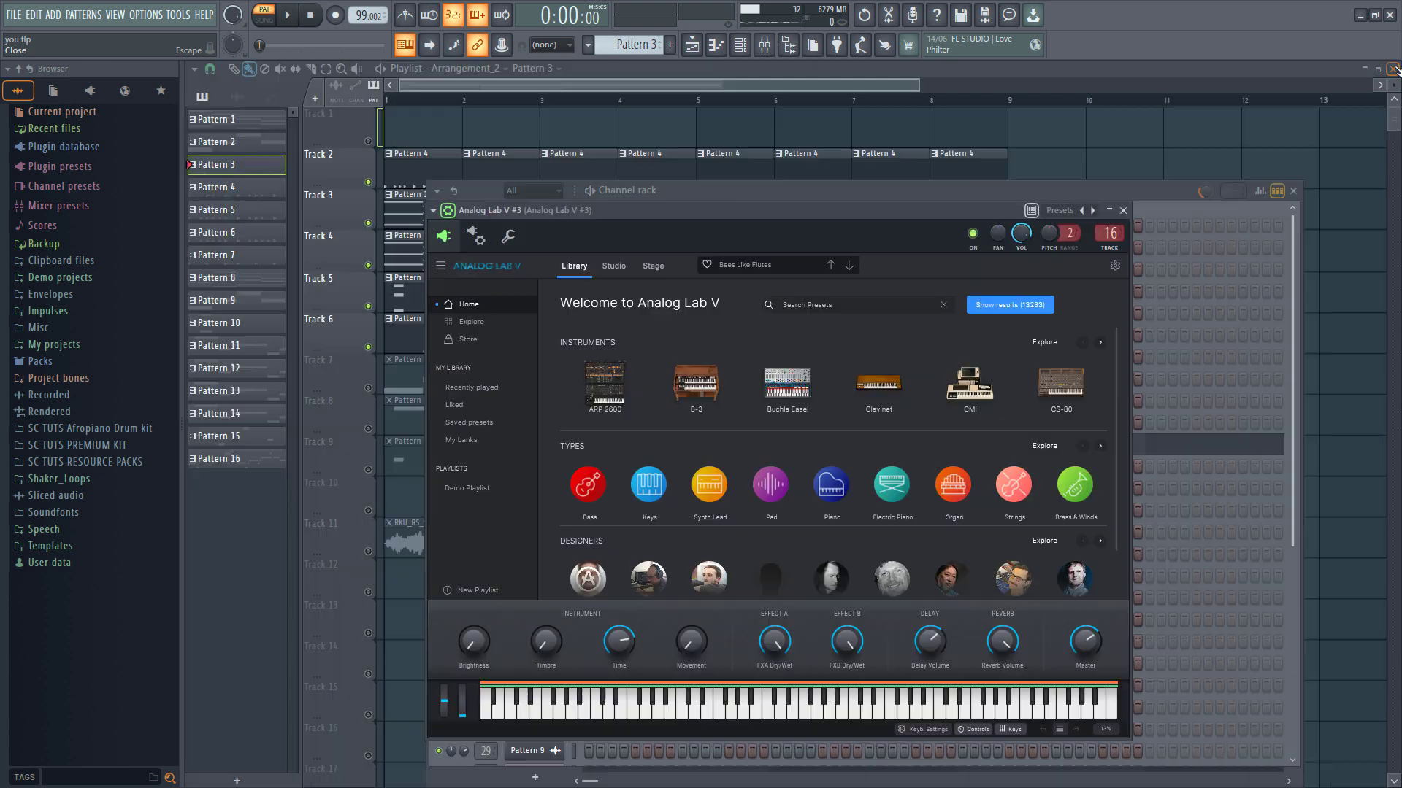
left_click(816, 85)
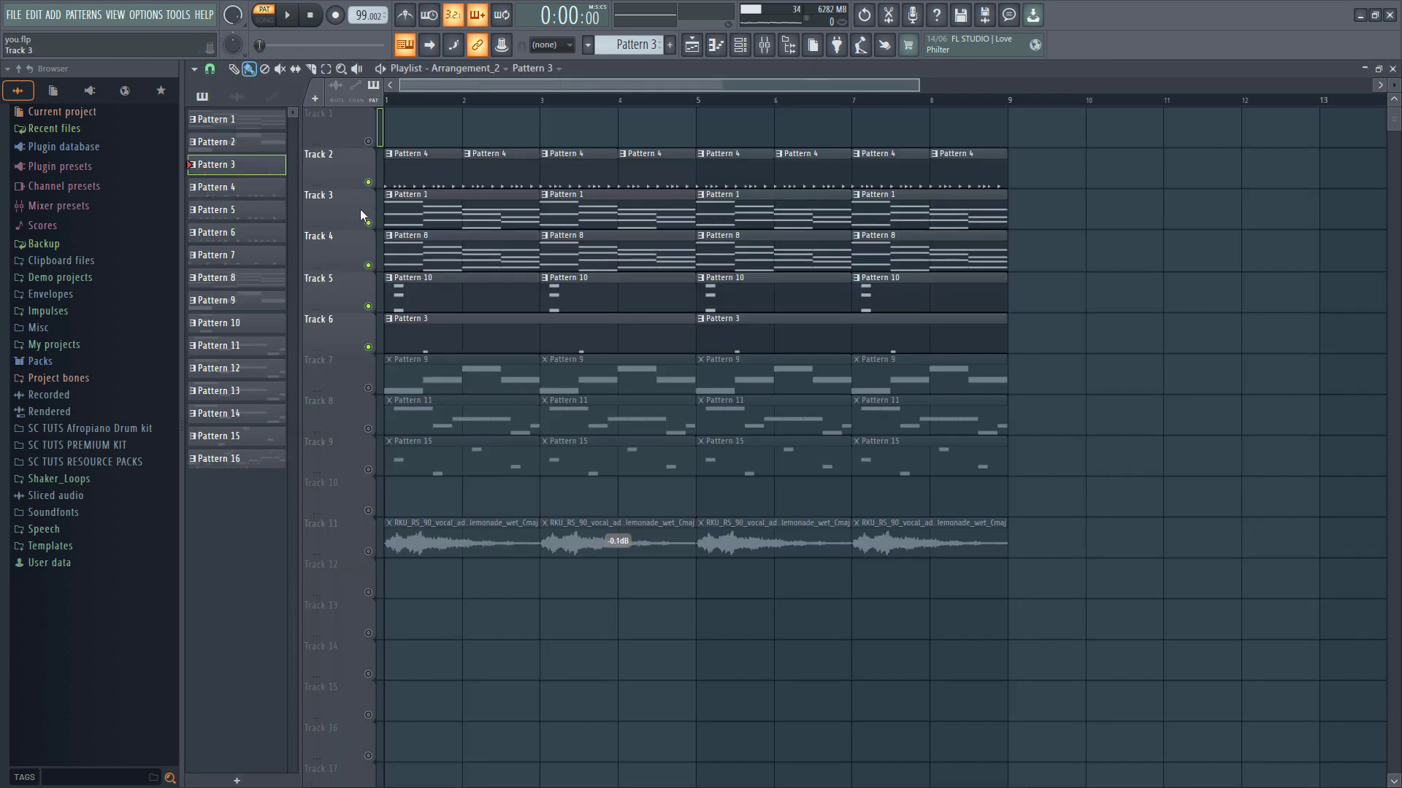
left_click(368, 388)
Open Pattern 9 in the piano roll and inspect the Tremolo Signal preset of its Purity instrument.
double_click(425, 384)
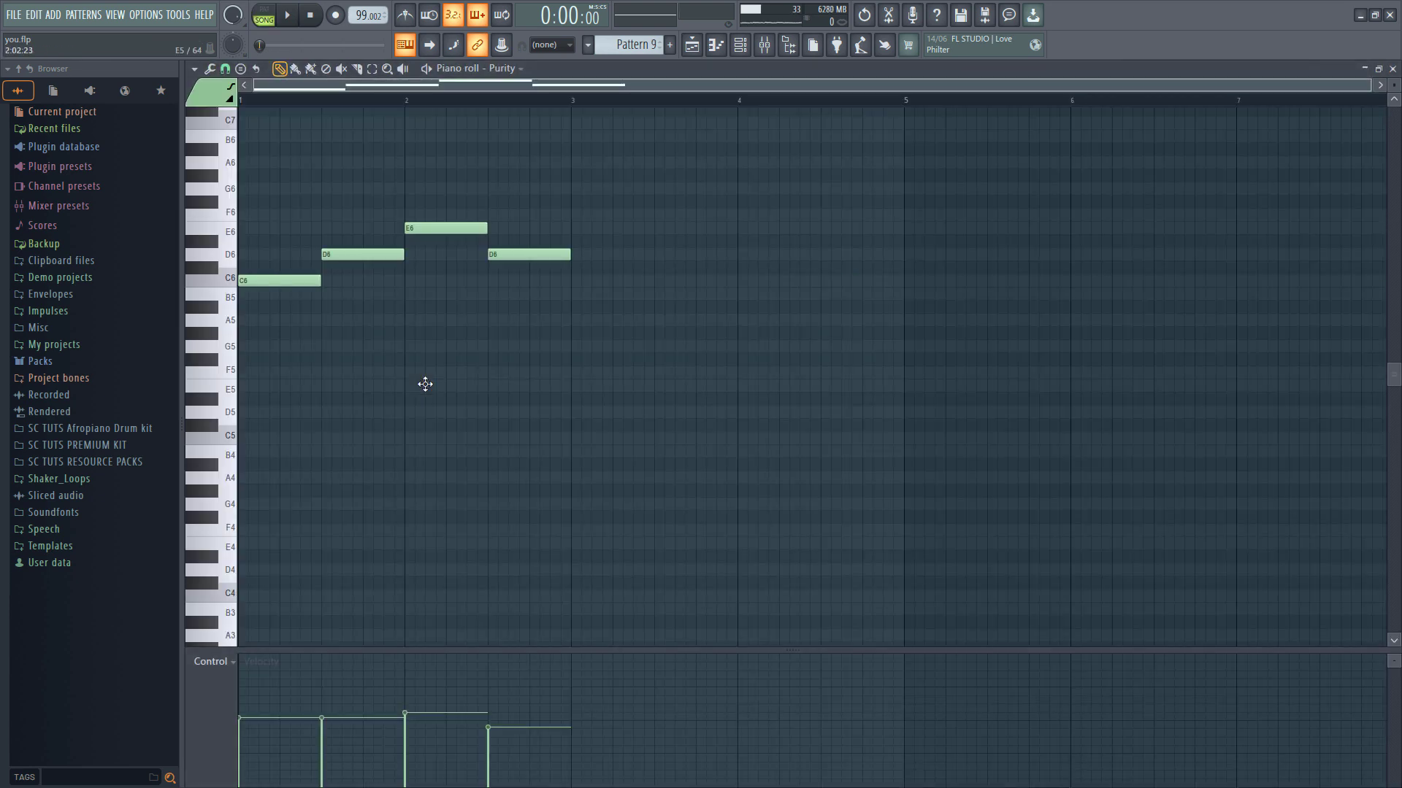
left_click(753, 45)
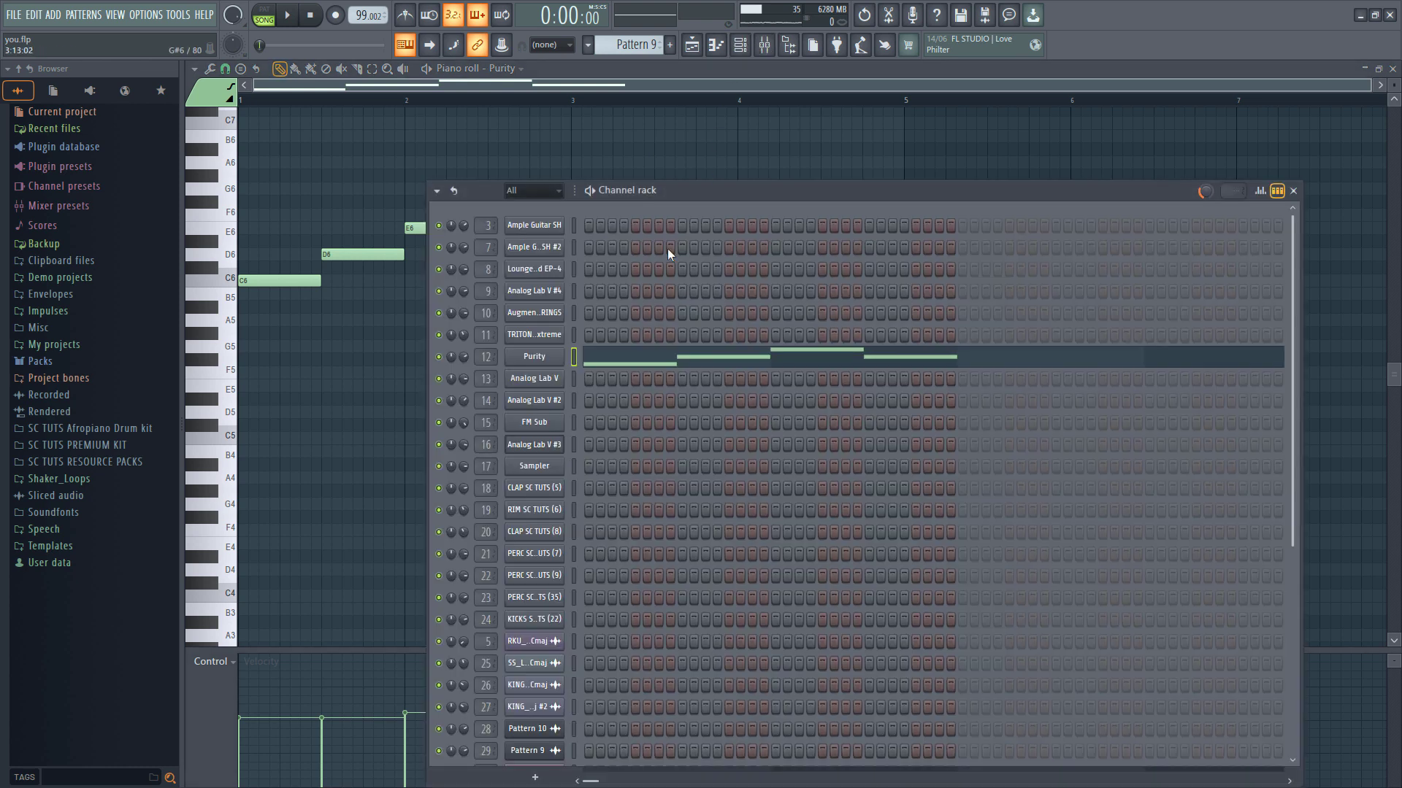
left_click(549, 357)
left_click(392, 276)
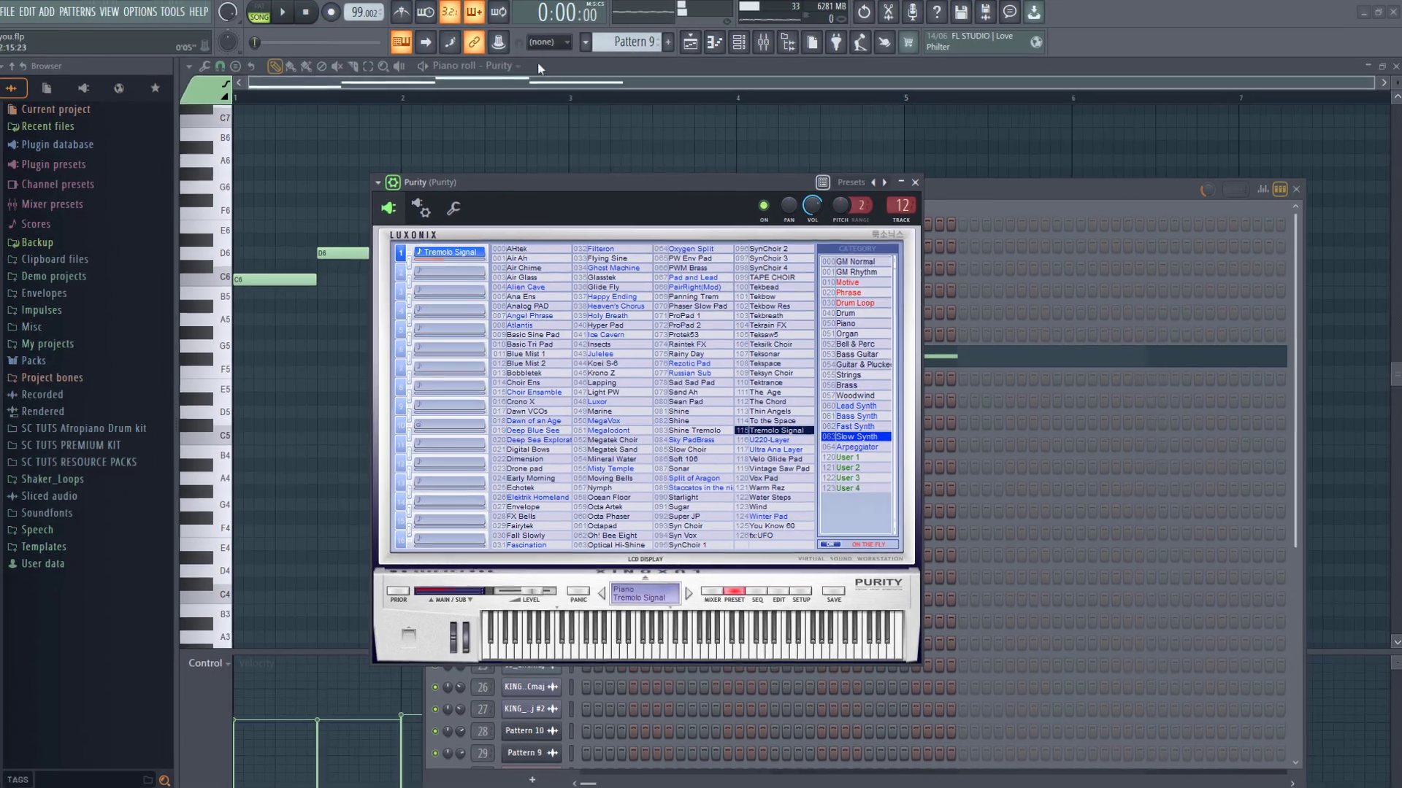
left_click(540, 84)
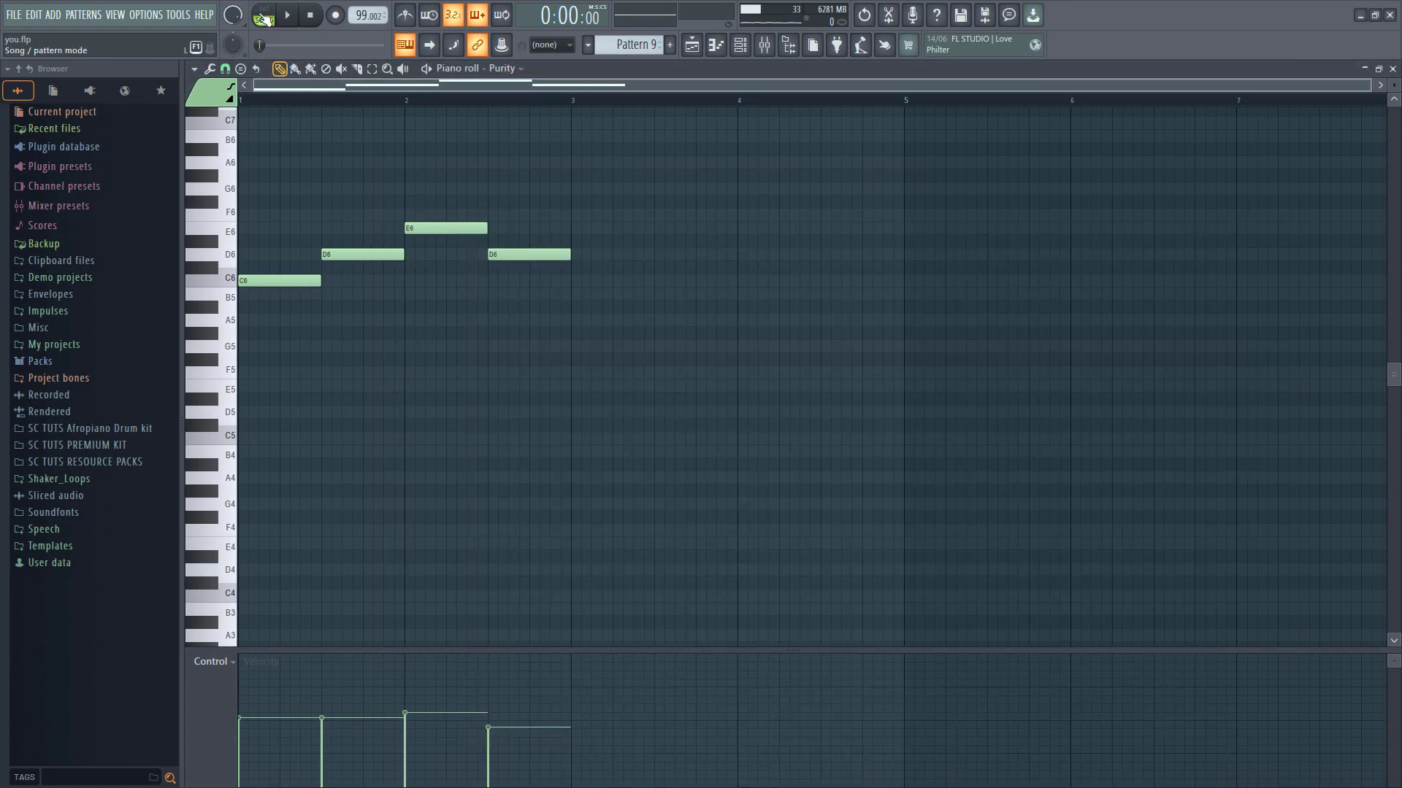
Play back the four-note melody of Pattern 9 on its own in pattern mode.
key("space")
scroll(460, 207, "up", 3)
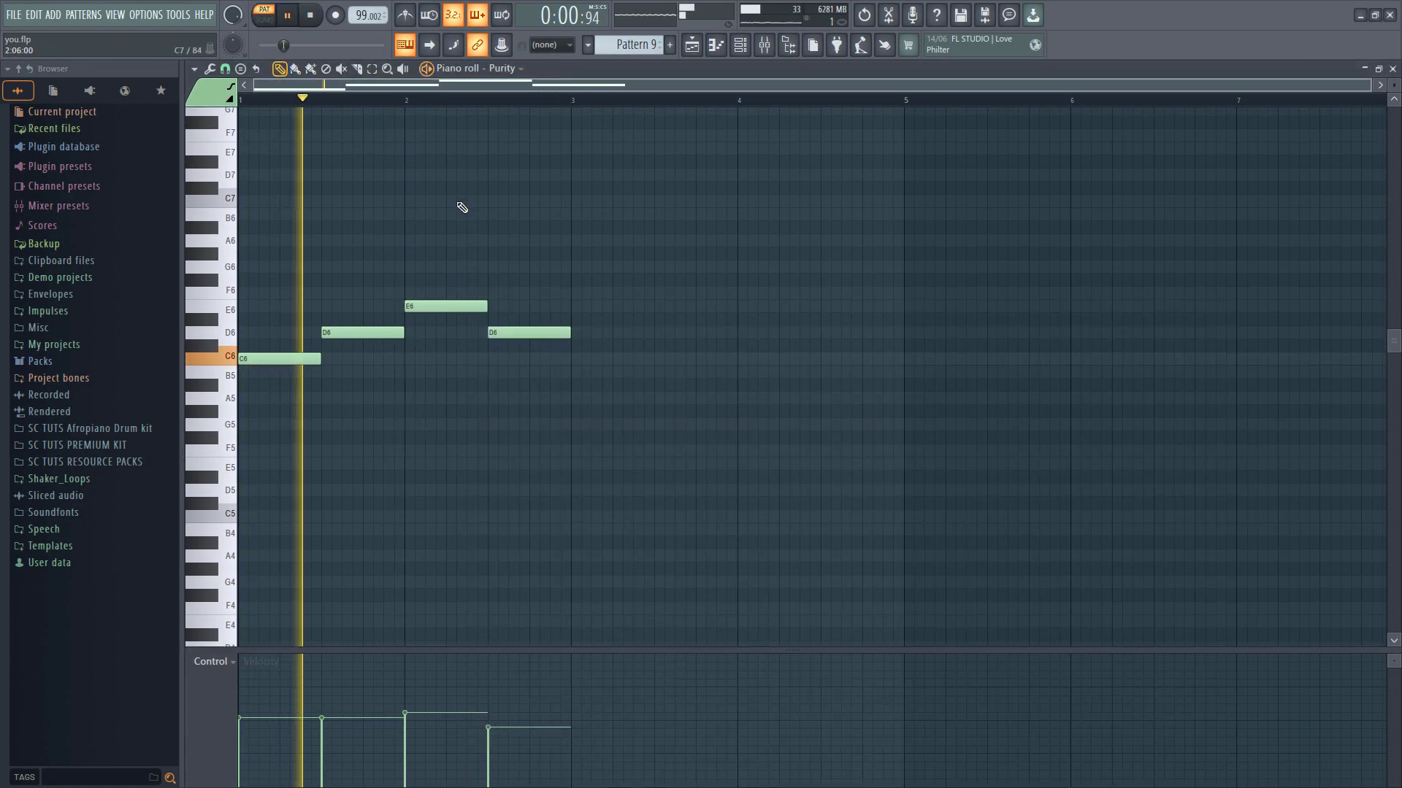
scroll(462, 208, "up", 3)
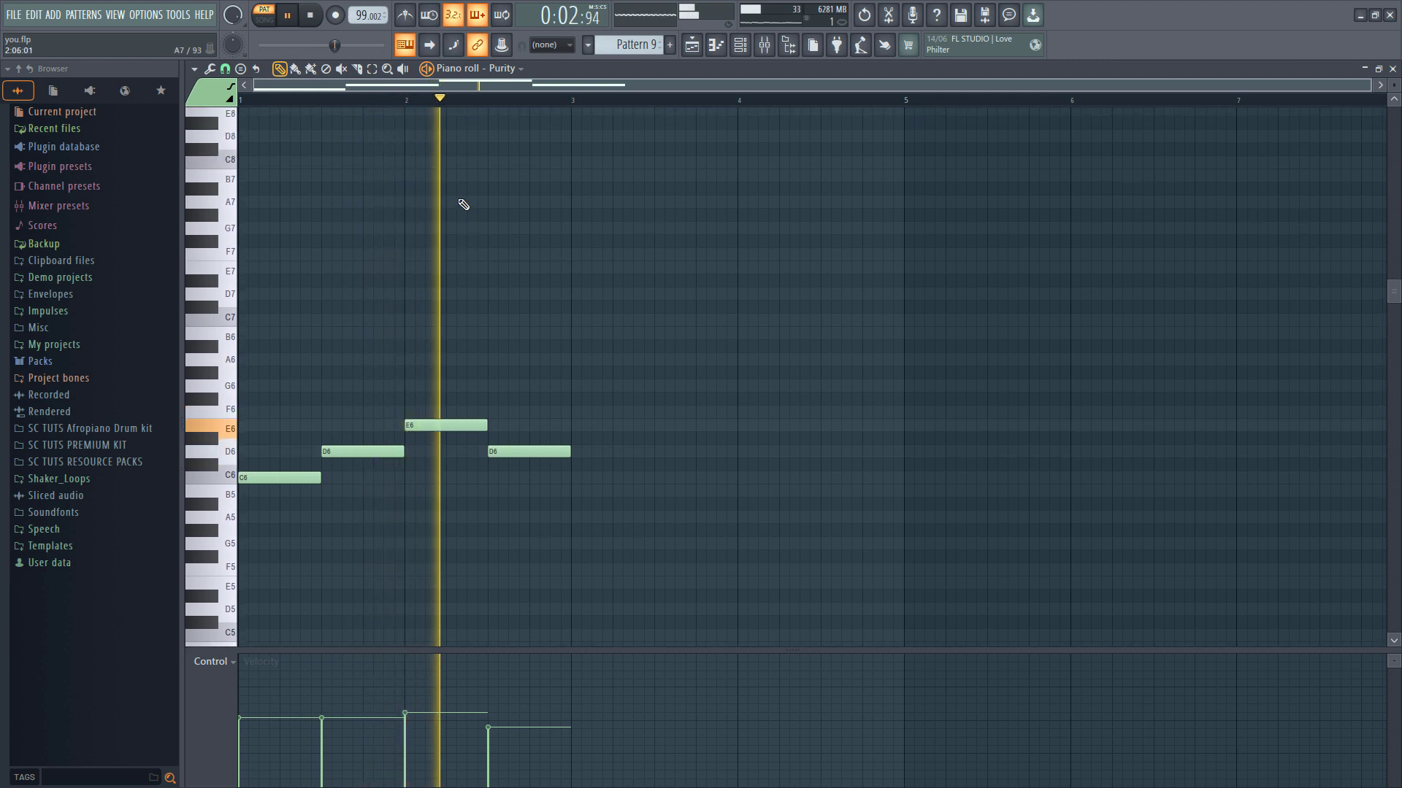
key("space")
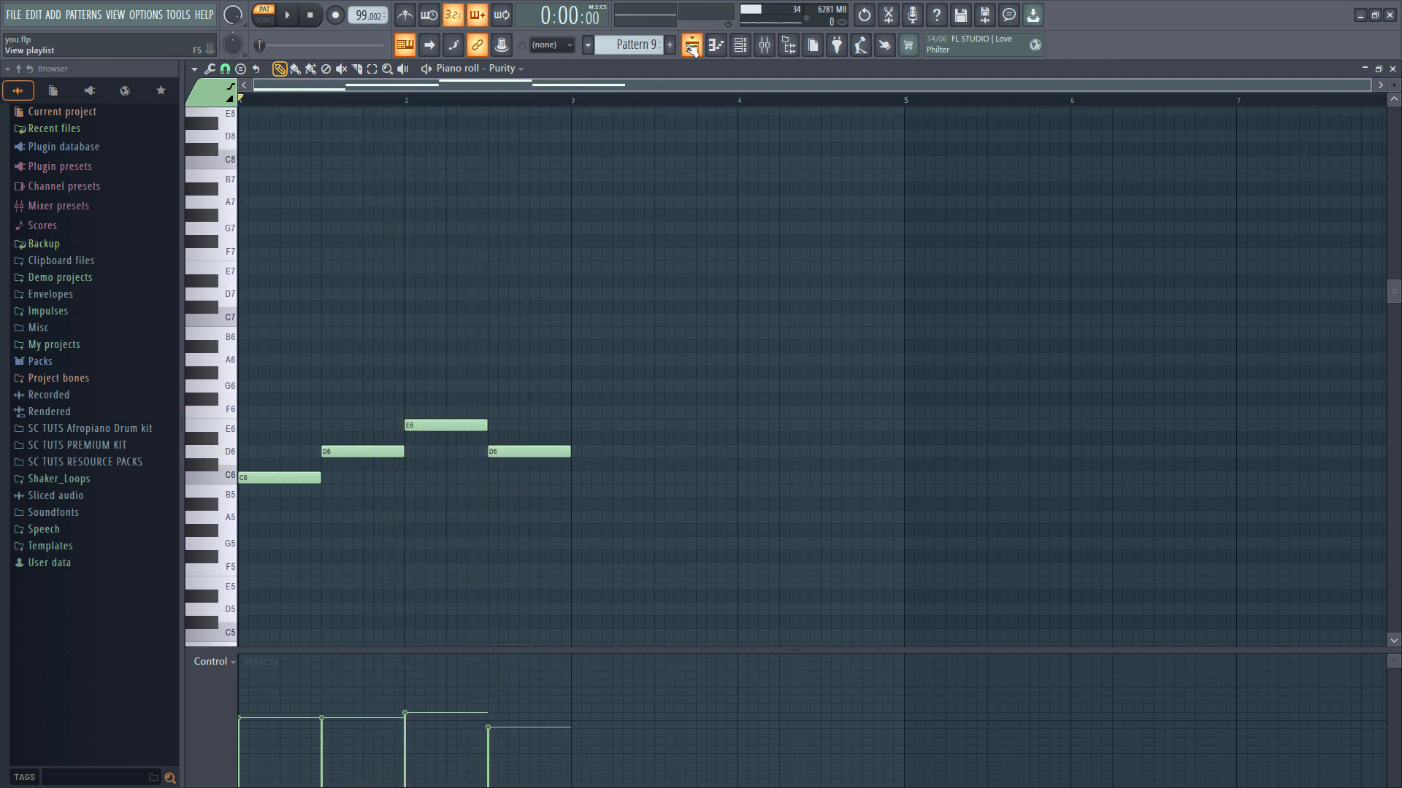
Return to the playlist and play the arrangement from the start with Track 7 included.
left_click(692, 46)
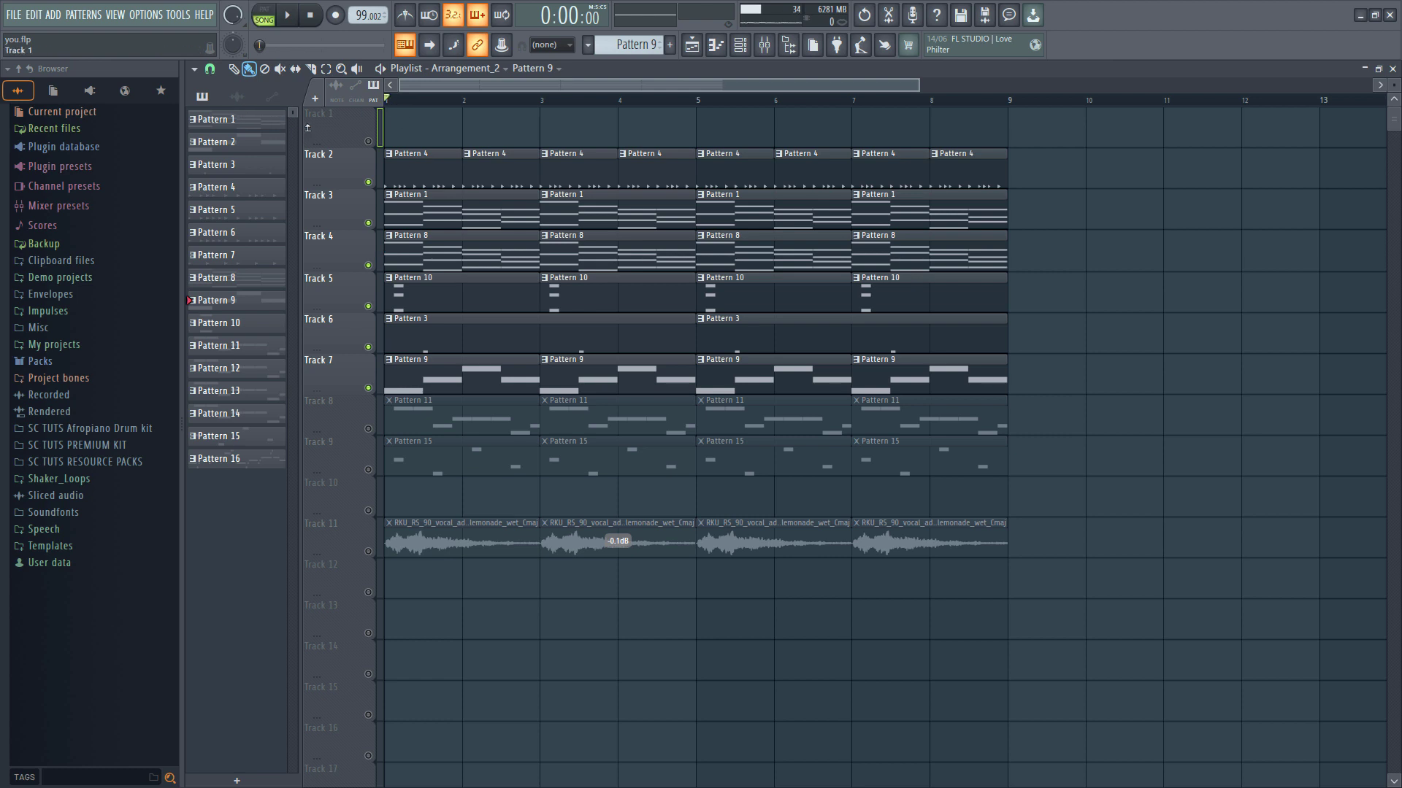
key("space")
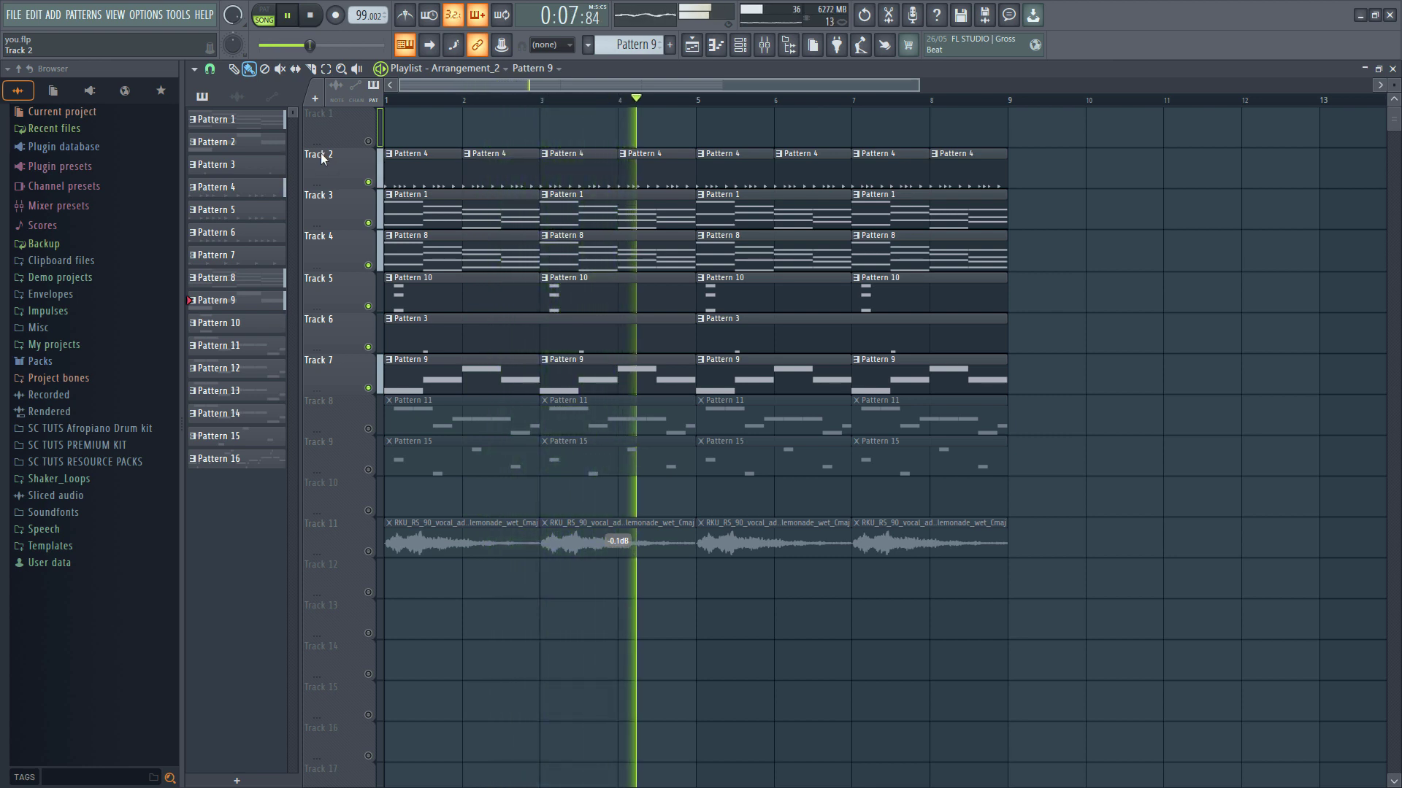
key("space")
Unmute Track 8 and play its Pattern 11 guitar melody from the piano roll in pattern mode.
left_click(368, 429)
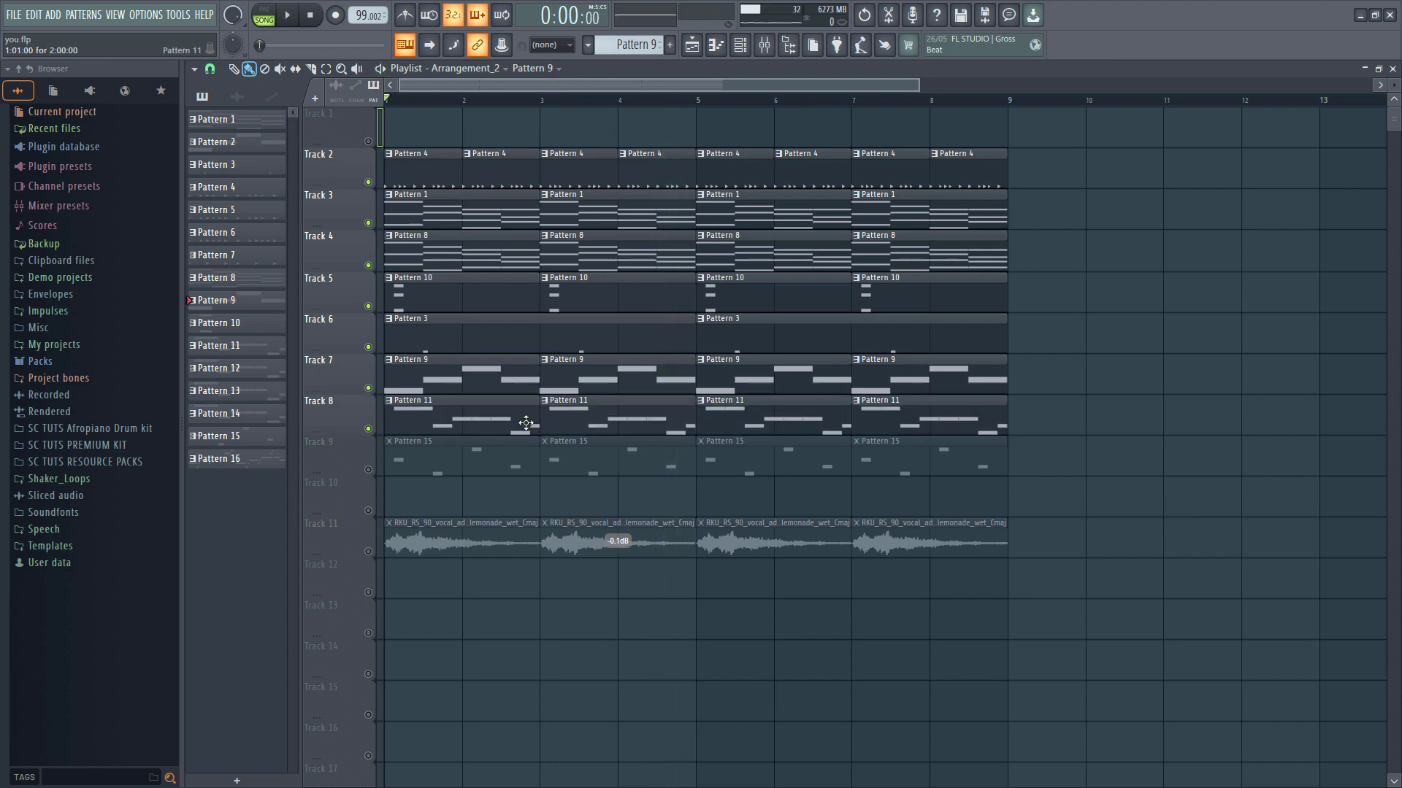
left_click(742, 48)
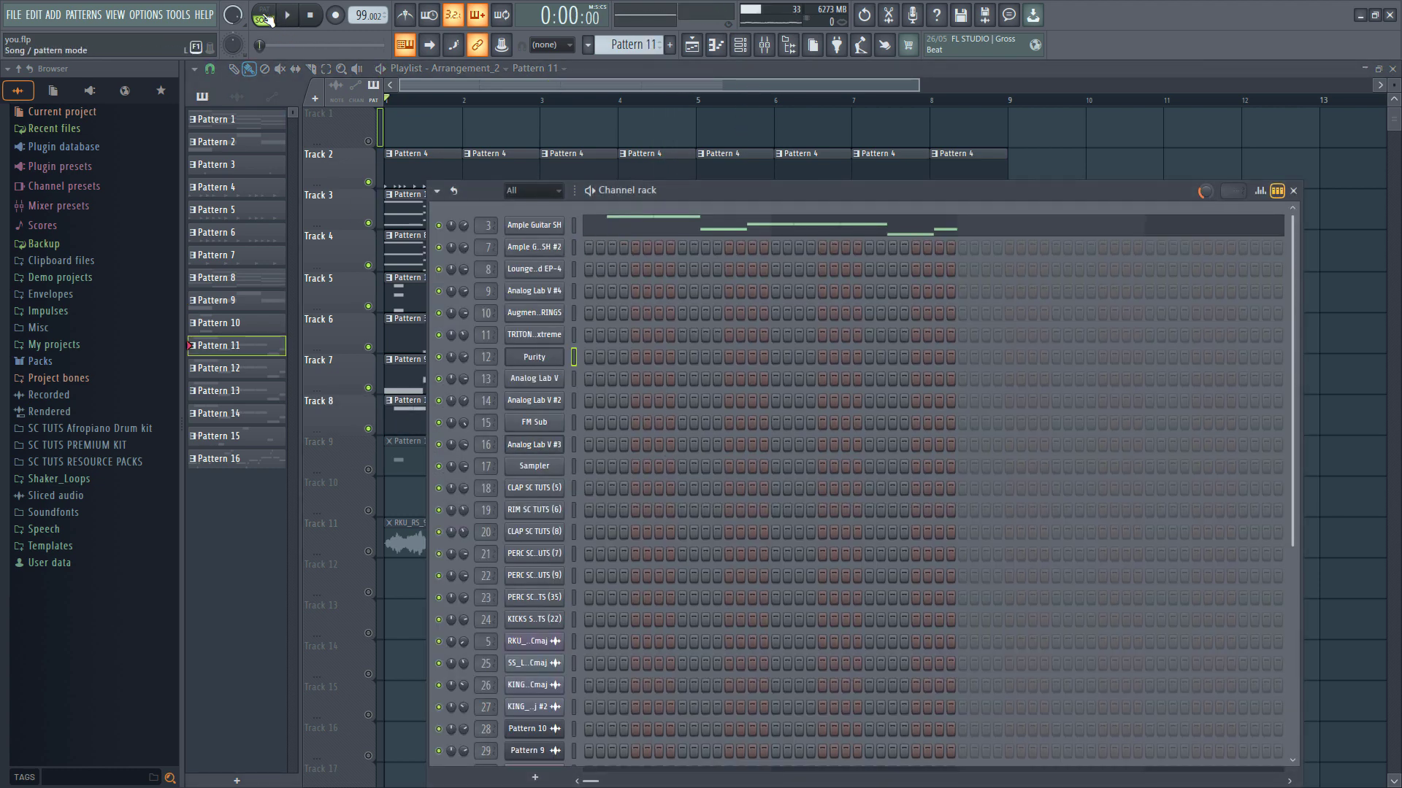
left_click(593, 223)
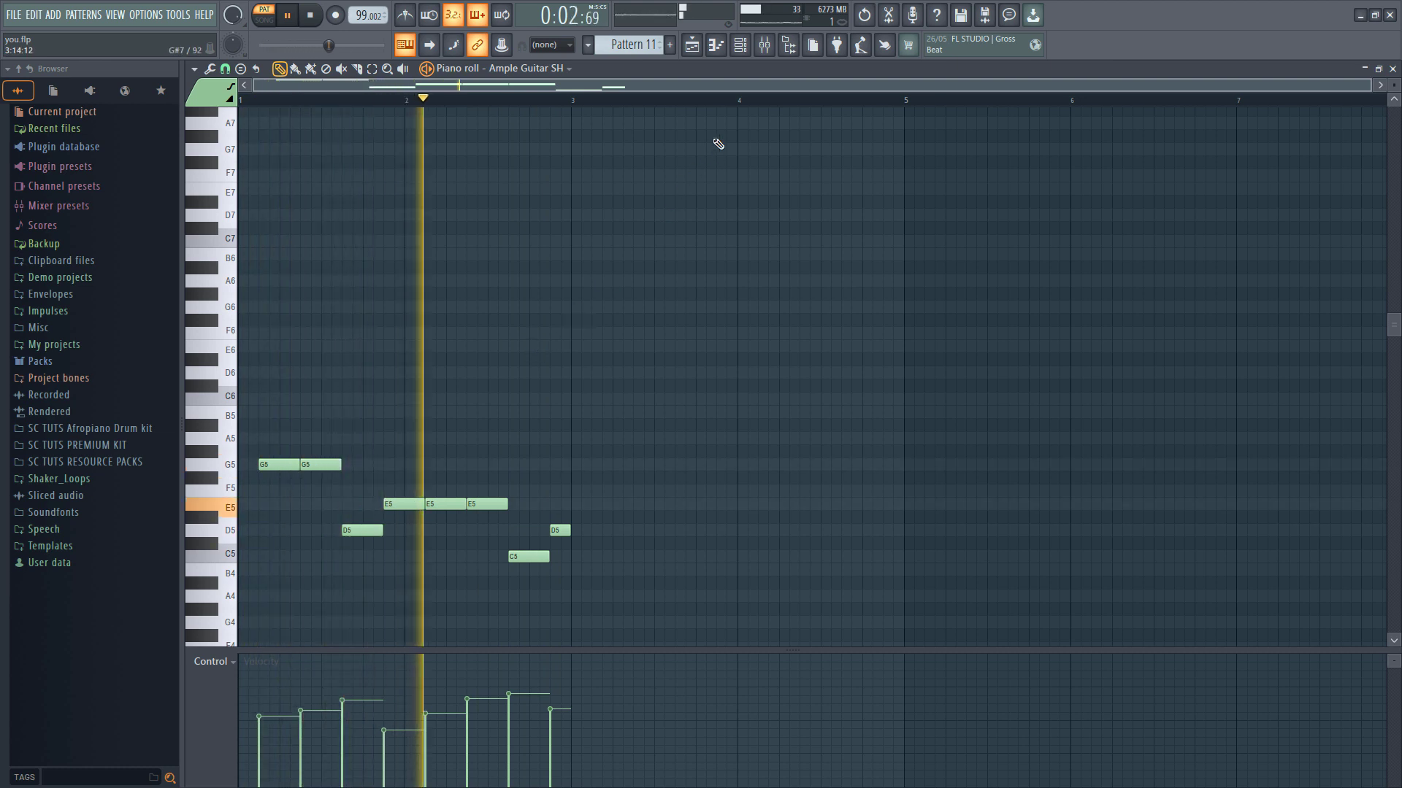
key("space")
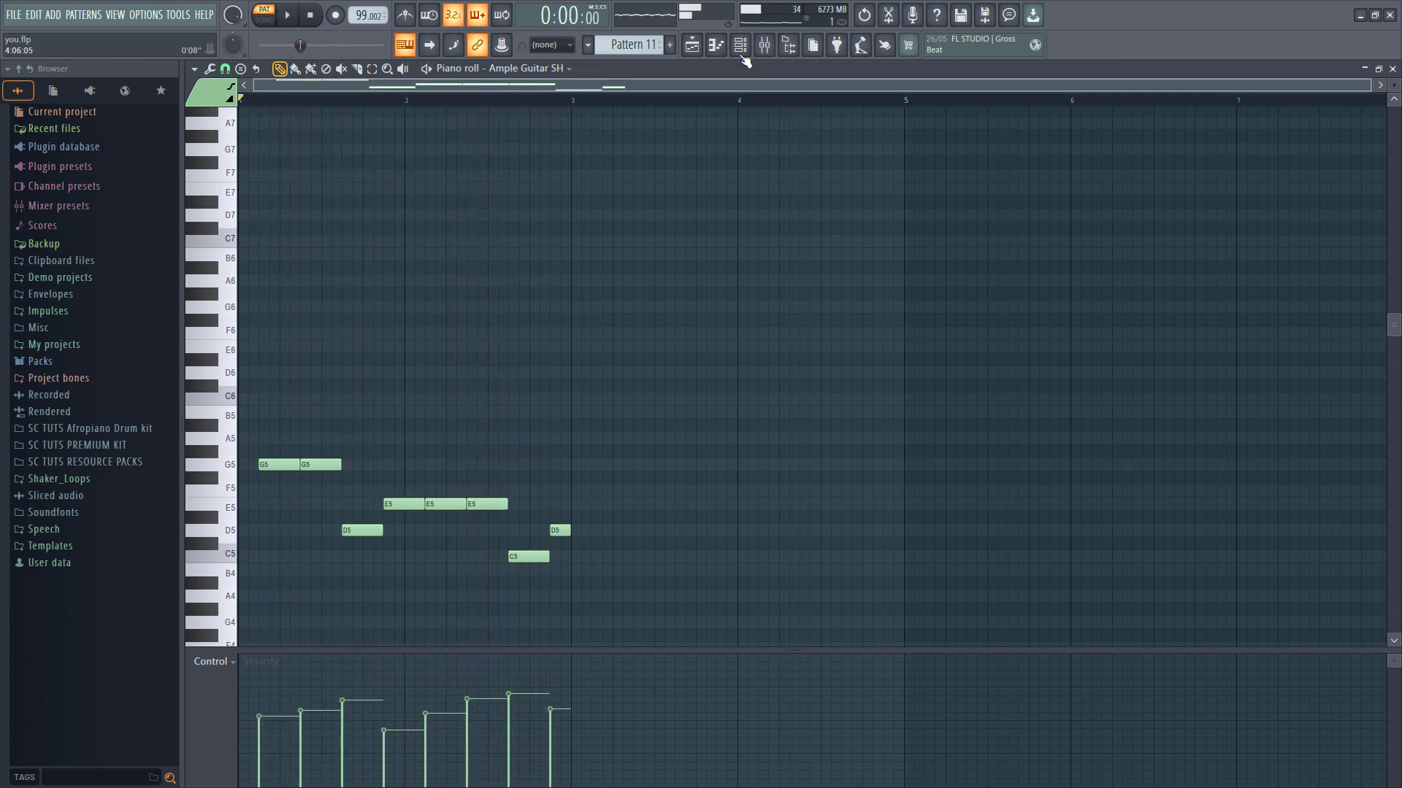
Inspect the Ample Guitar SH instrument and its mixer effects: Fruity parametric EQ 2, Fruity Chorus and FabFilter Pro-R.
left_click(740, 45)
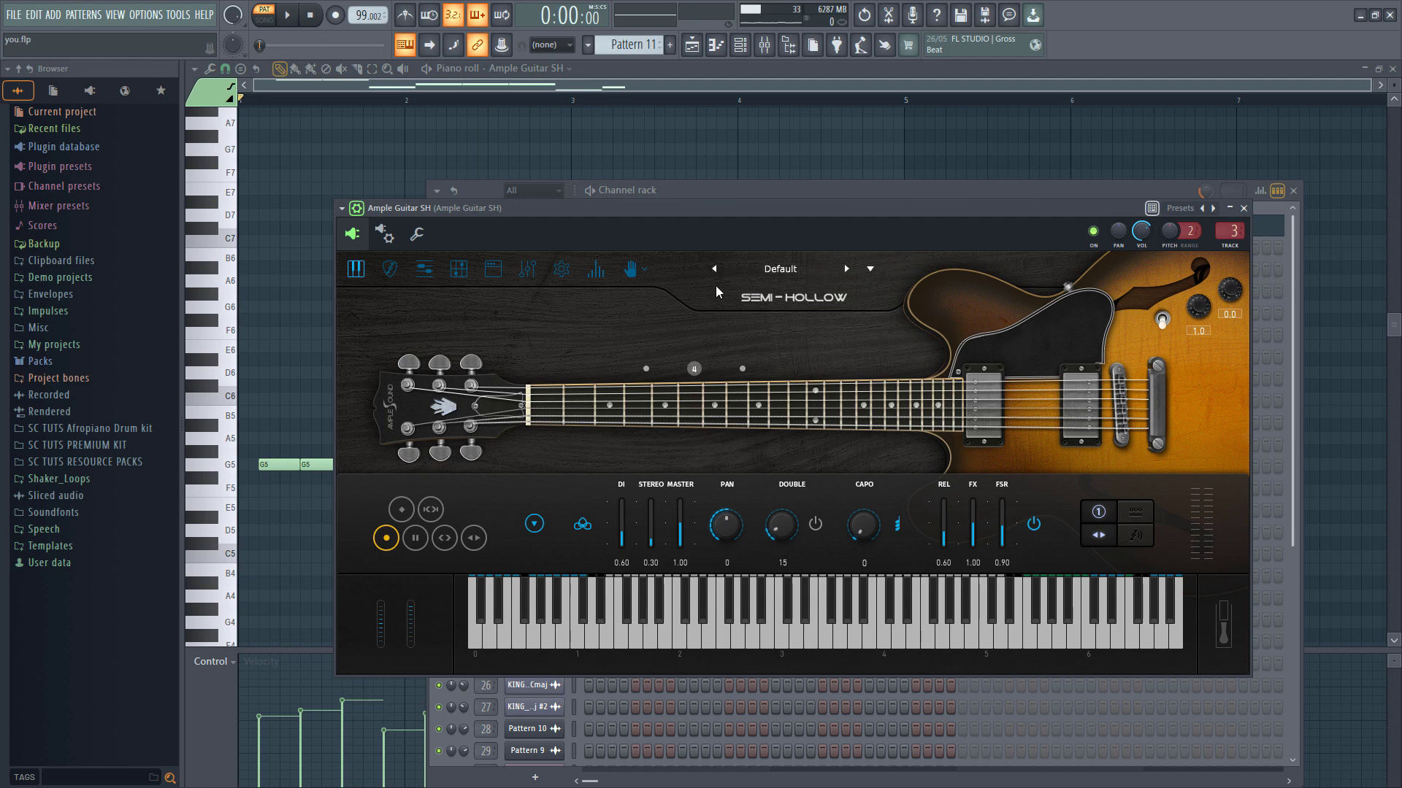
left_click(1244, 209)
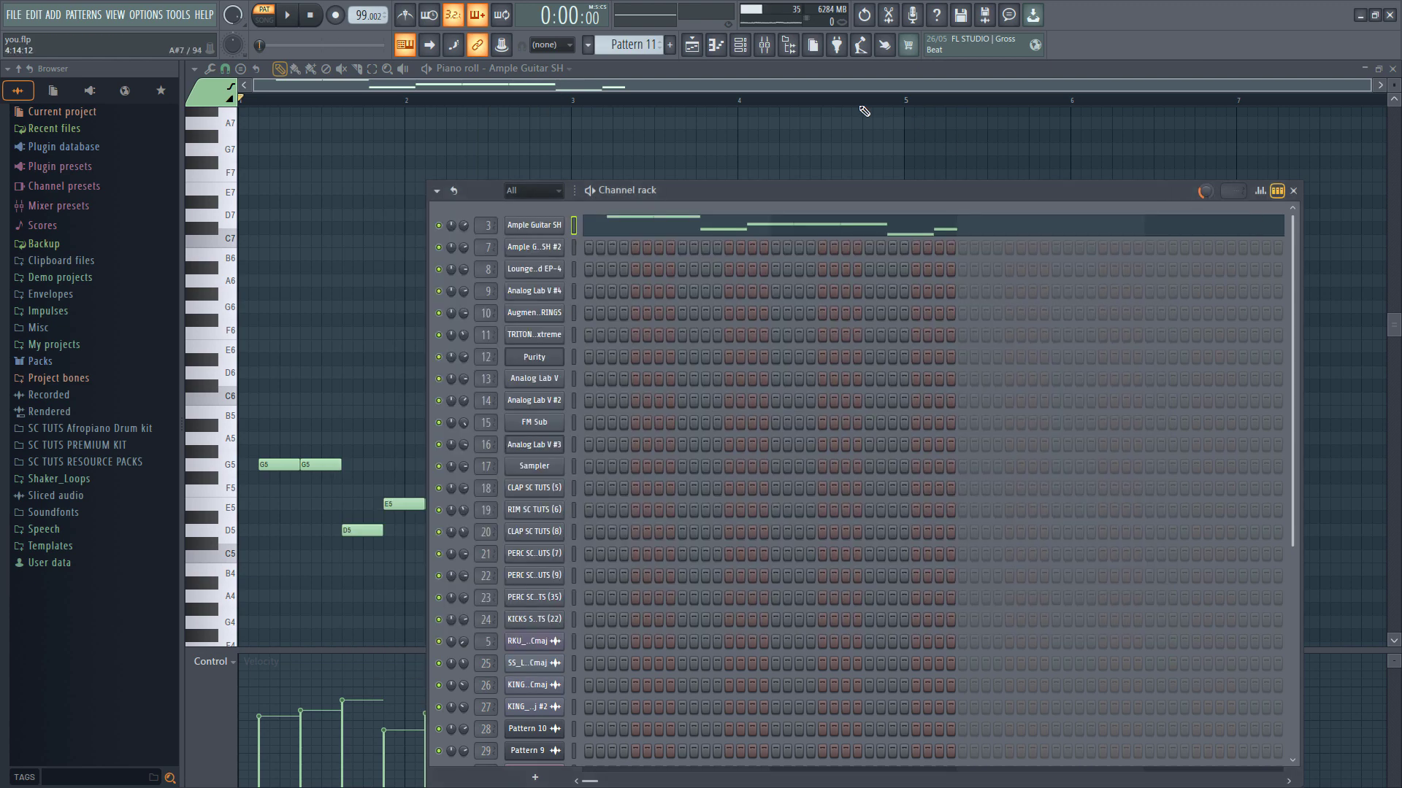
left_click(767, 49)
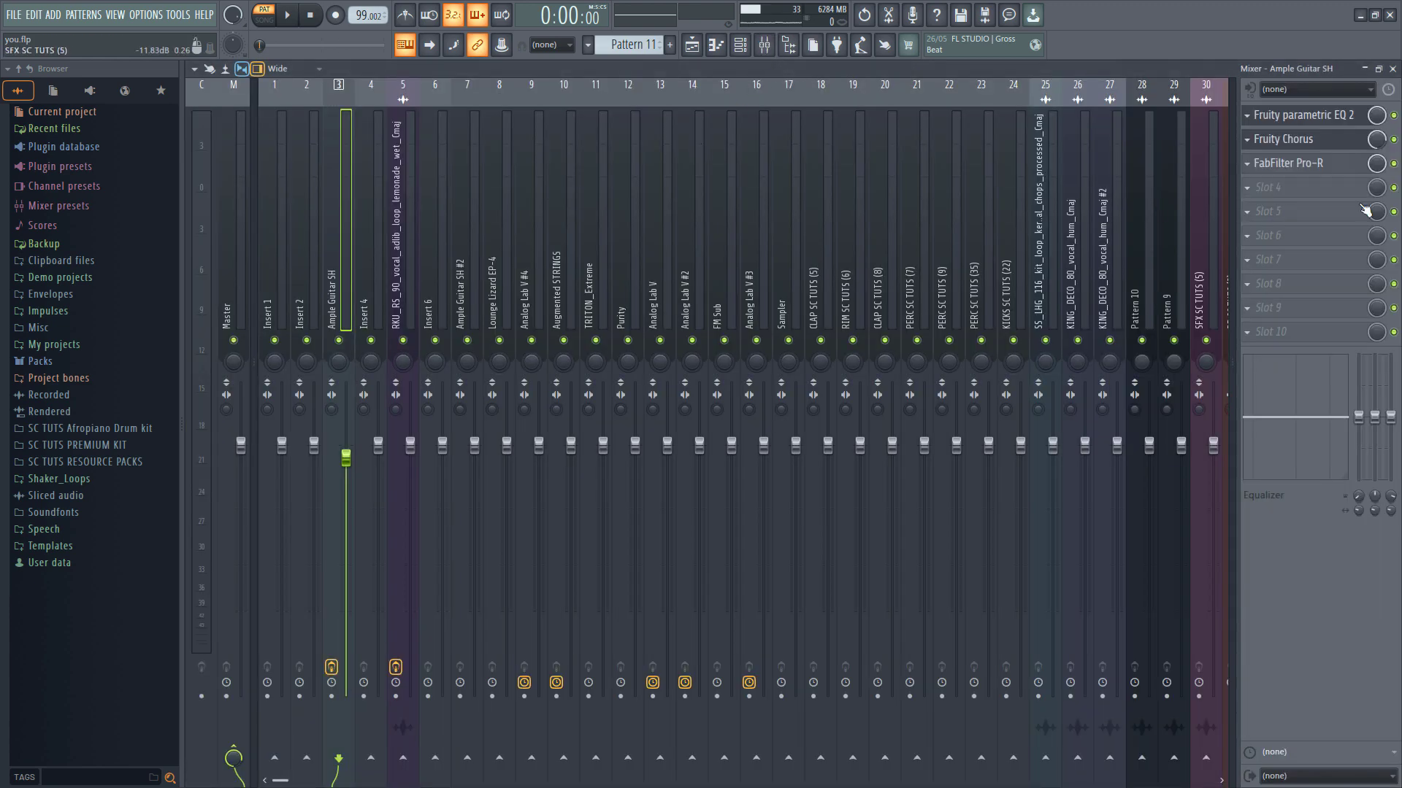
left_click(1326, 117)
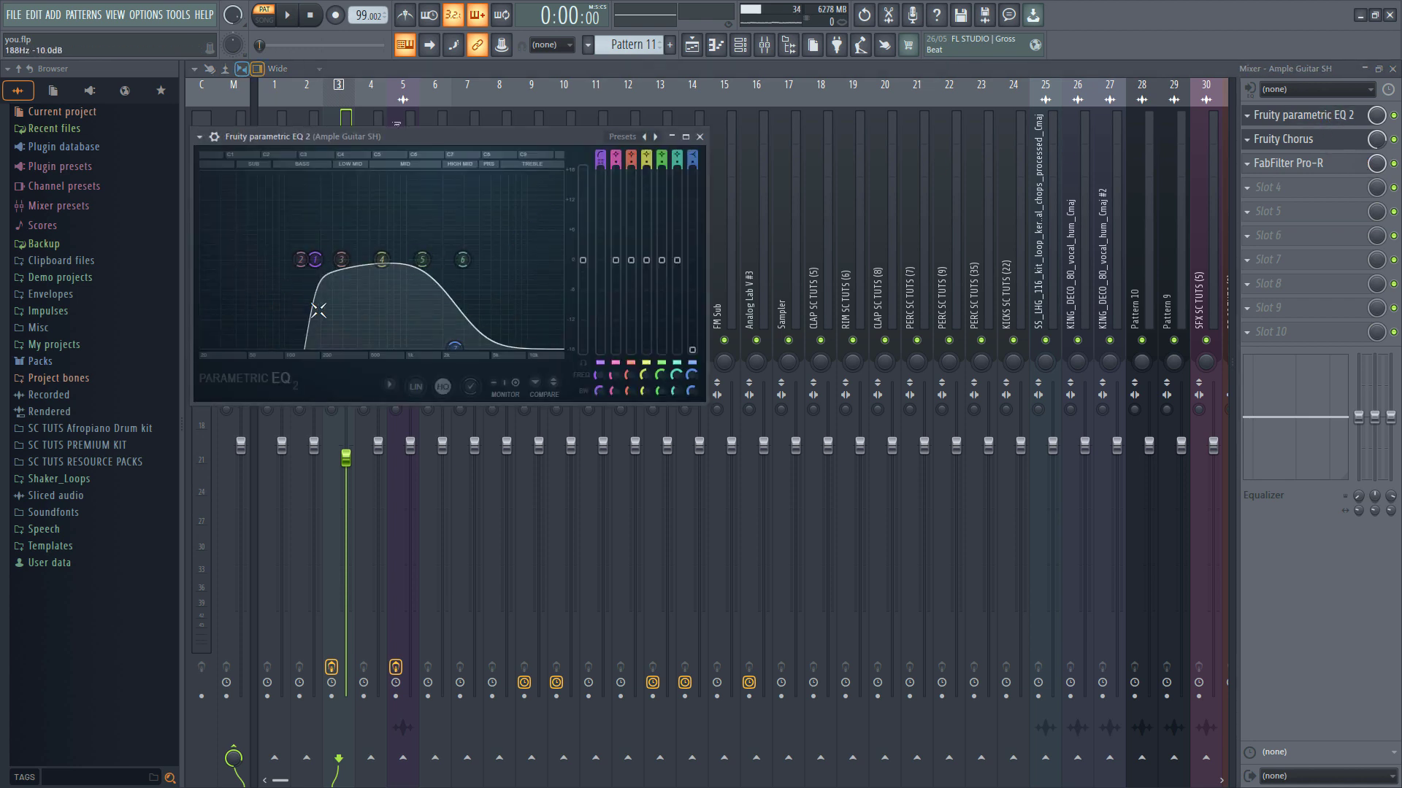
left_click(1322, 146)
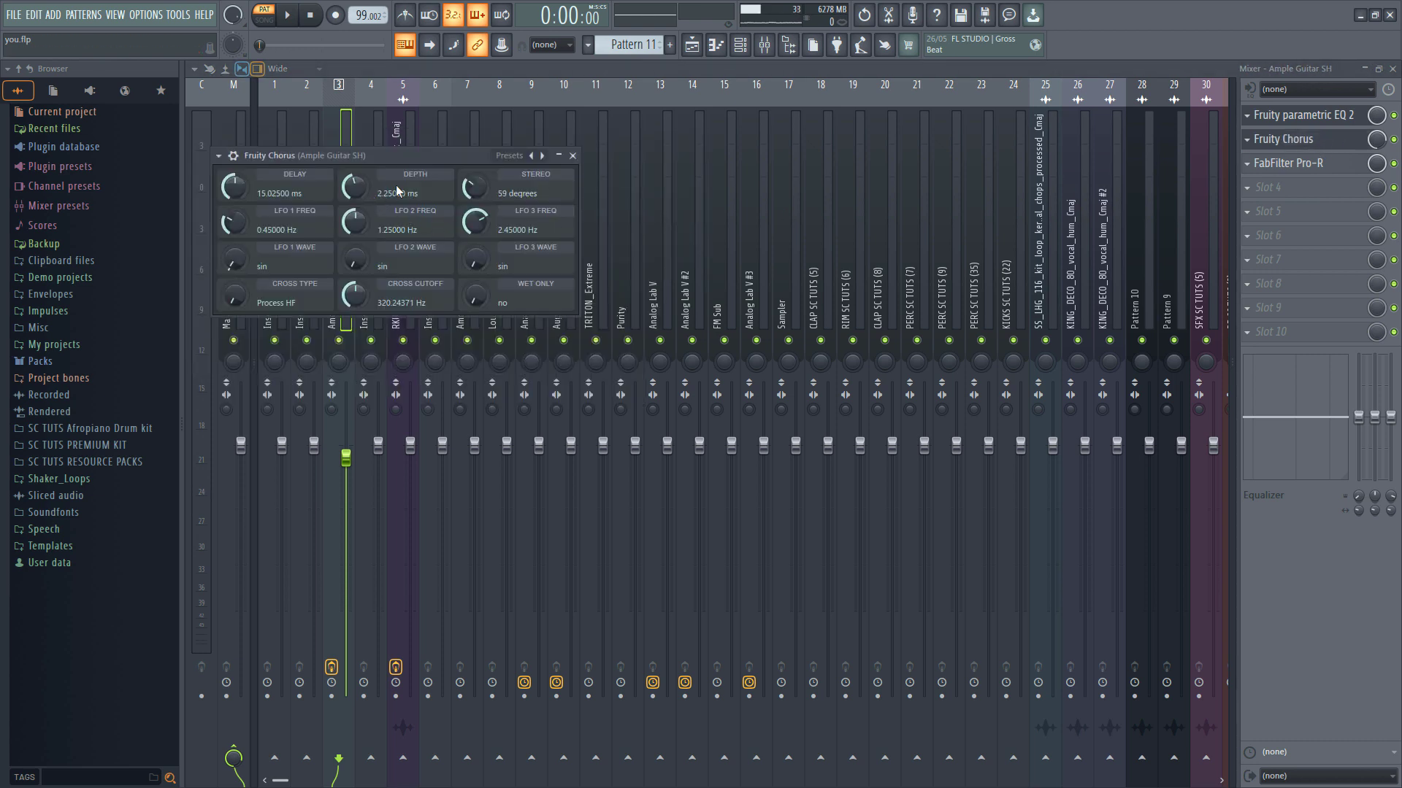
left_click(1342, 170)
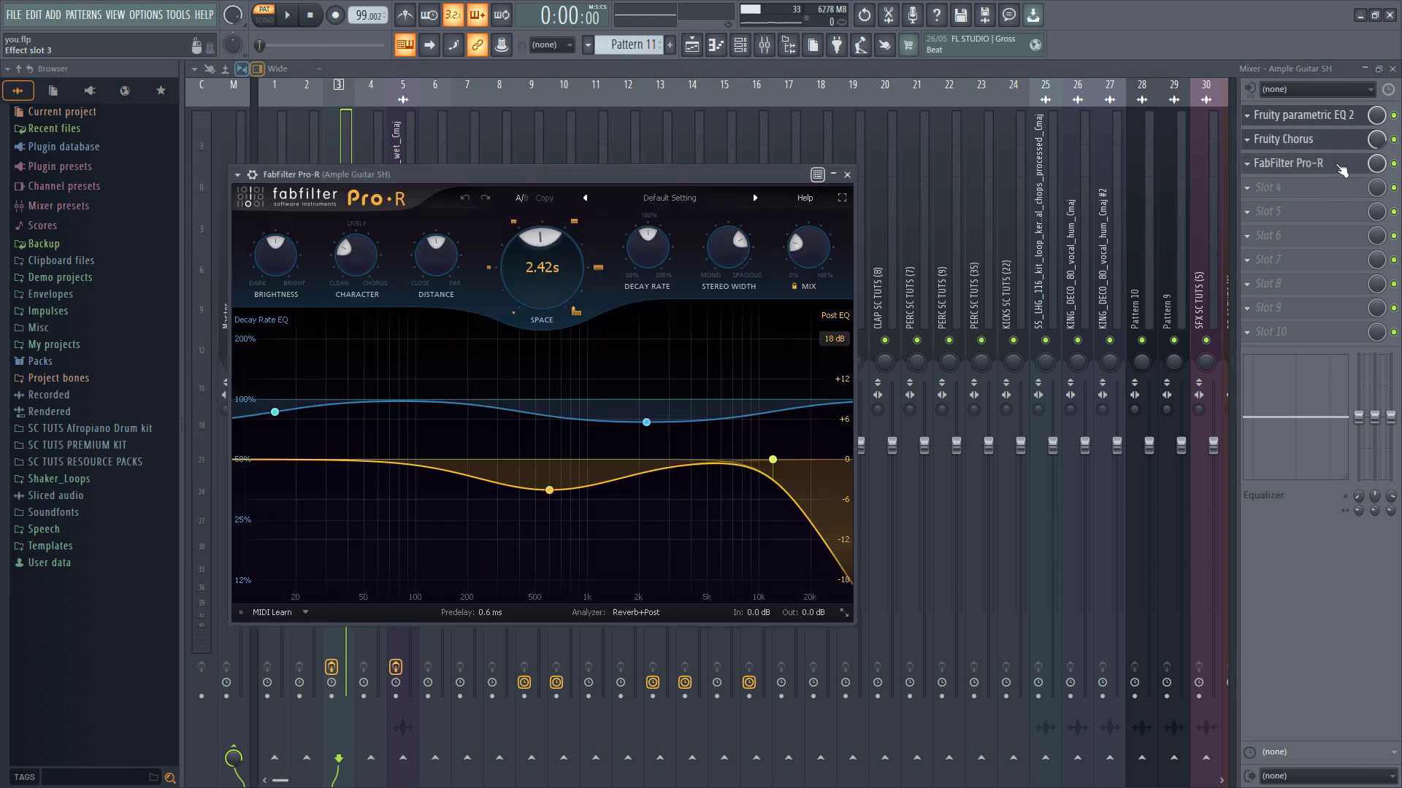
left_click(847, 176)
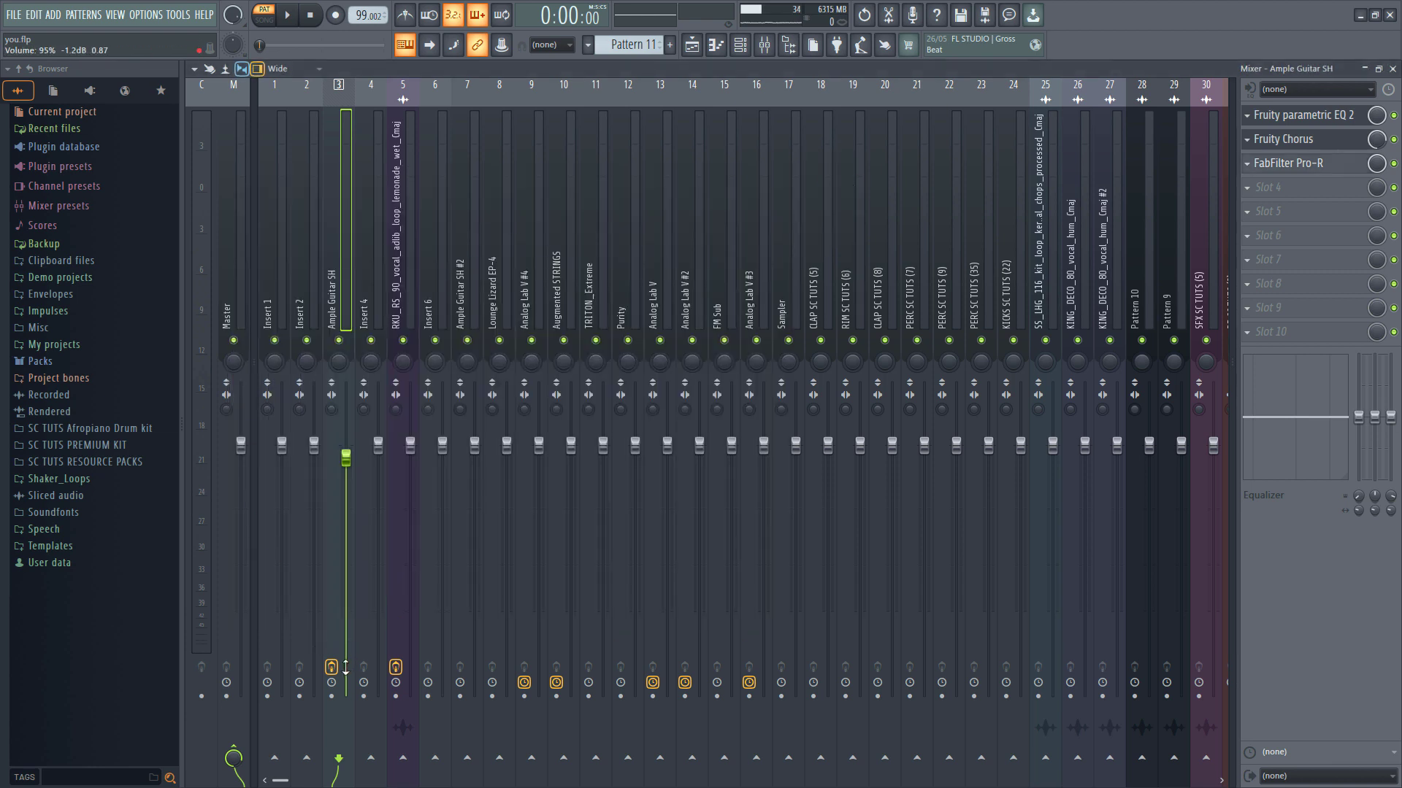
Play Pattern 11 and compare the Ample Guitar SH mixer track with its effects bypassed and enabled.
key("space")
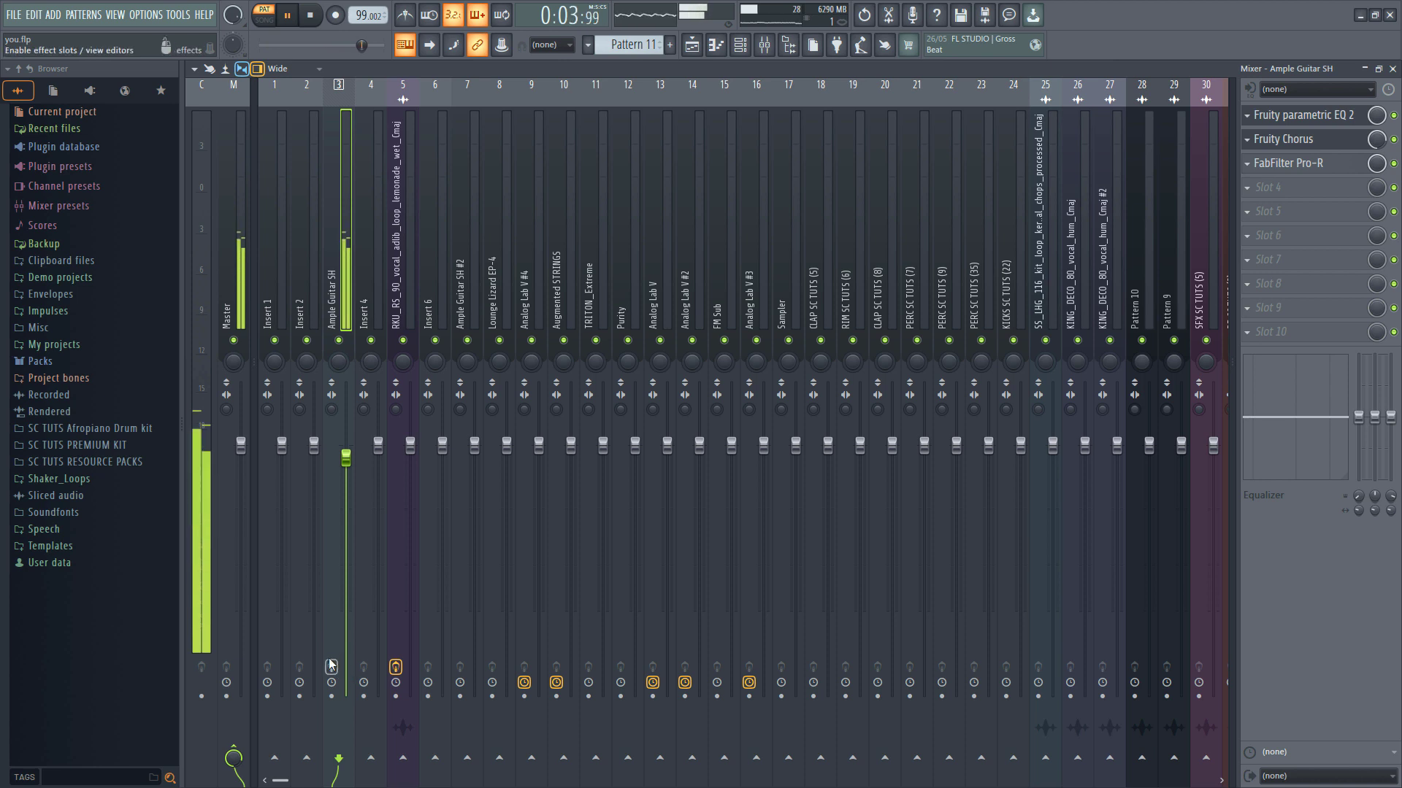
key("space")
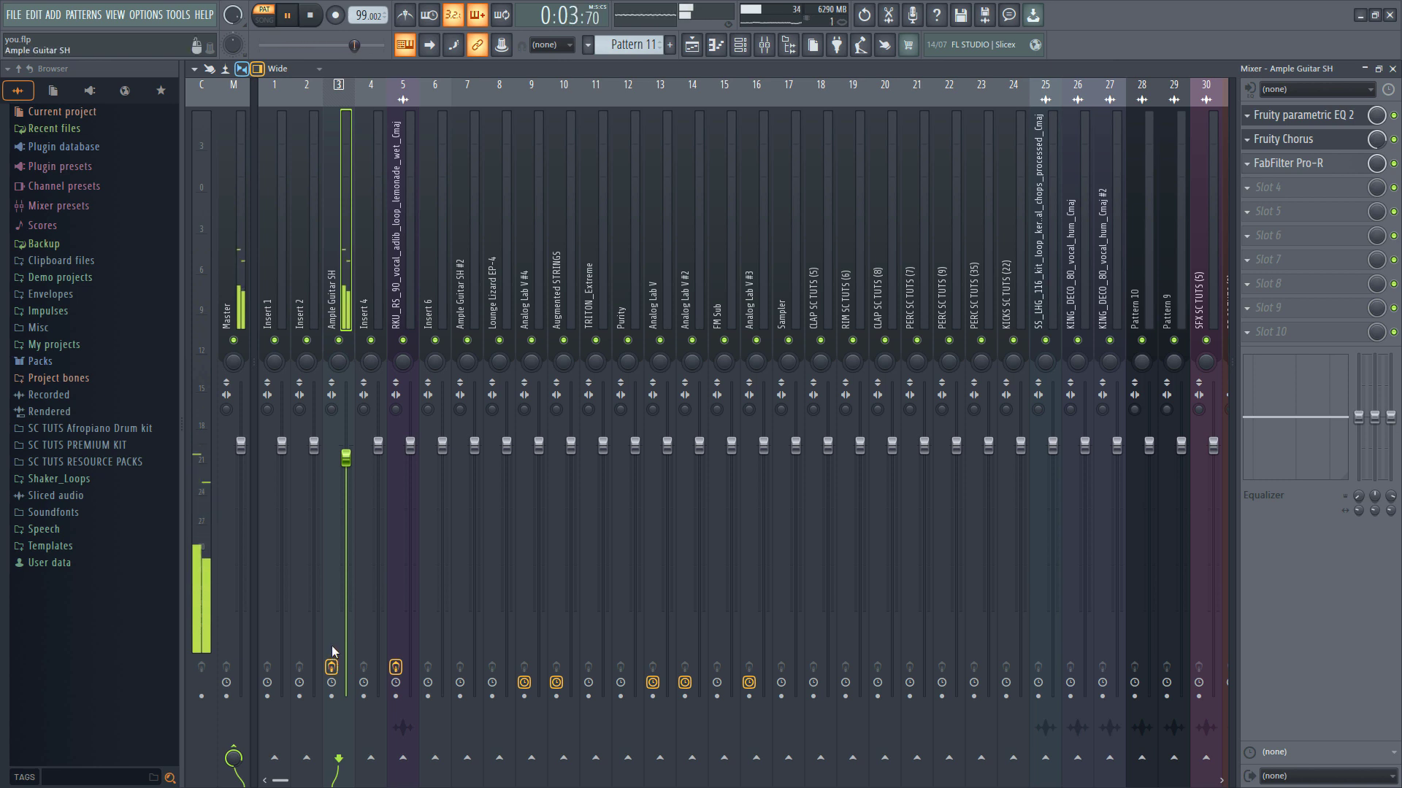
Return to the playlist and play the whole arrangement in song mode with Track 8 included.
left_click(690, 49)
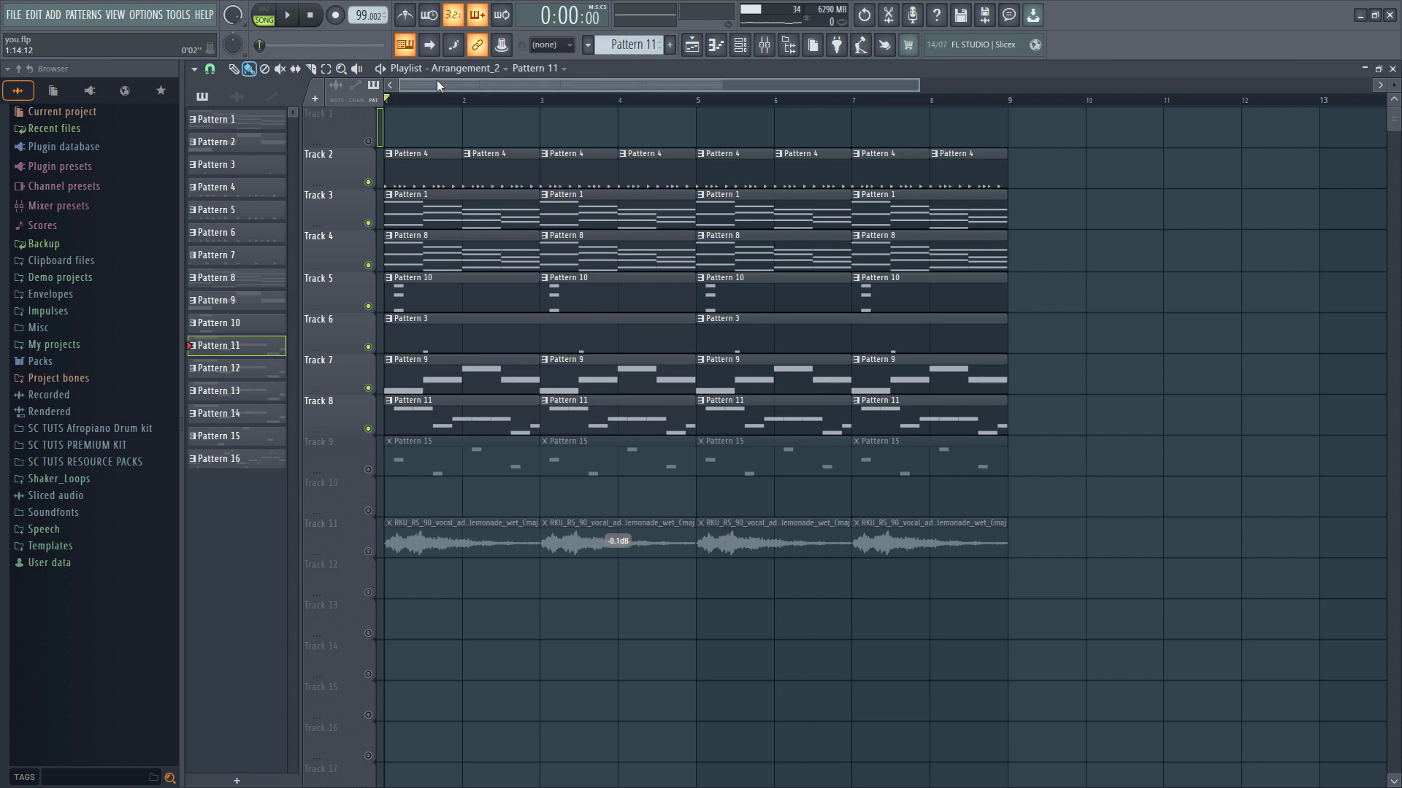
key("space")
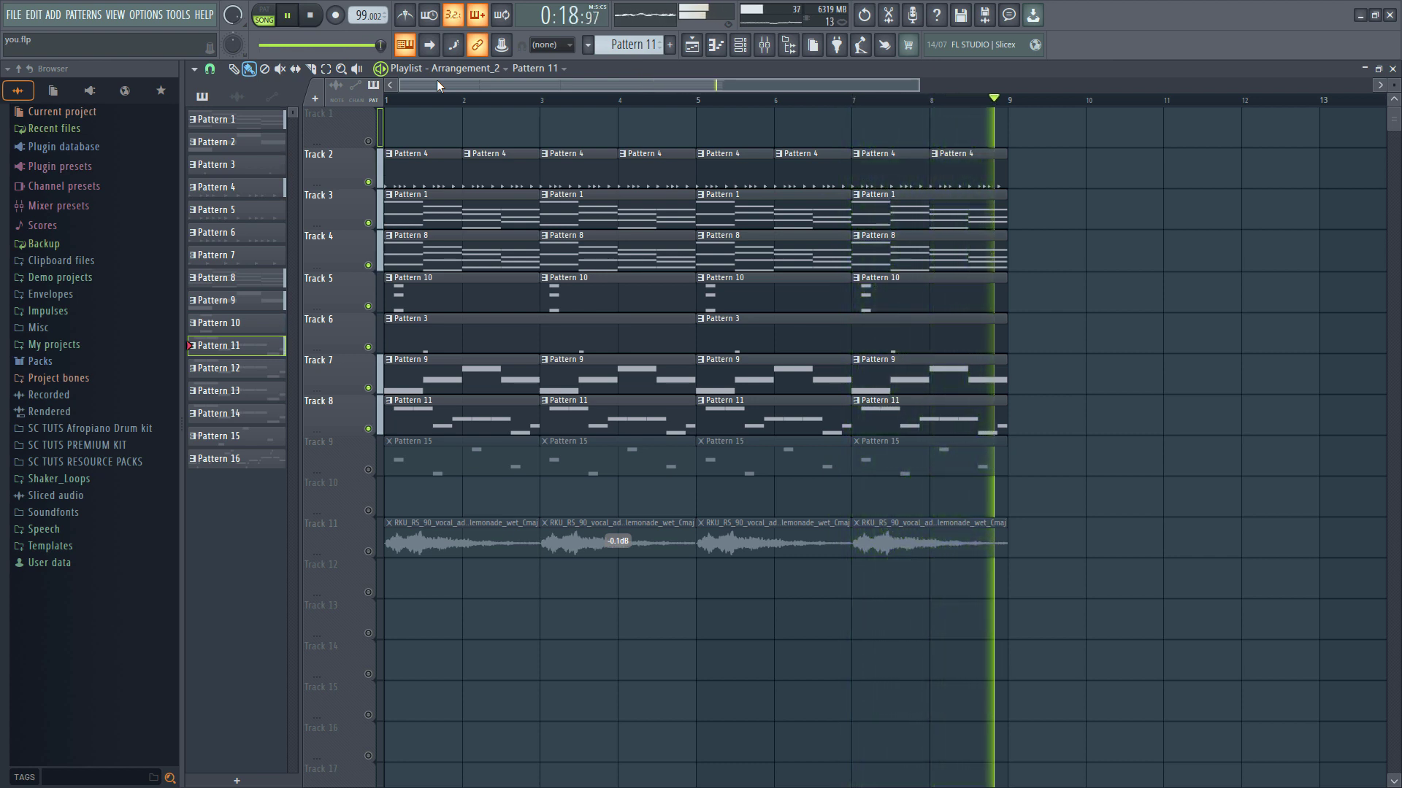
key("space")
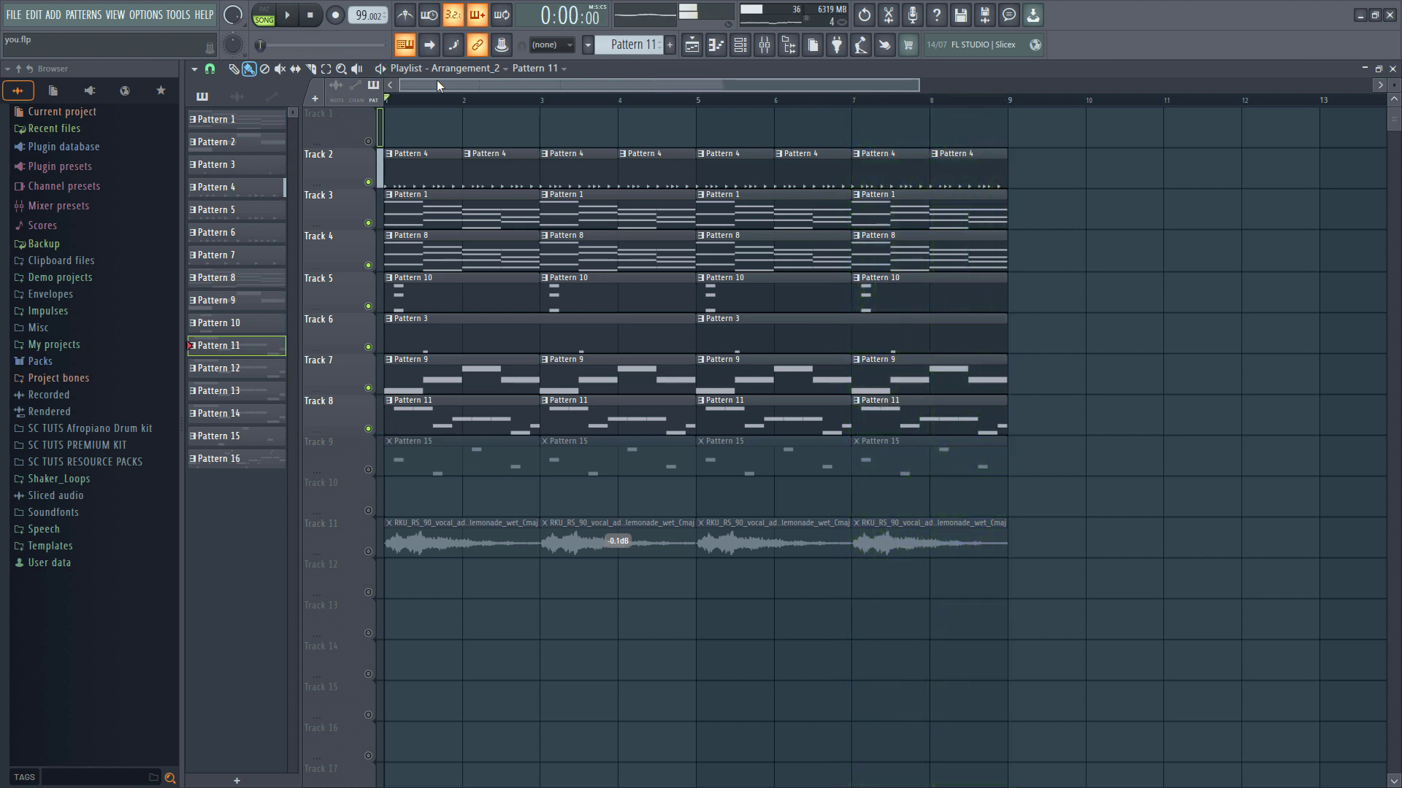
Unmute Track 9 and open its Pattern 15 in the piano roll.
left_click(370, 475)
double_click(411, 456)
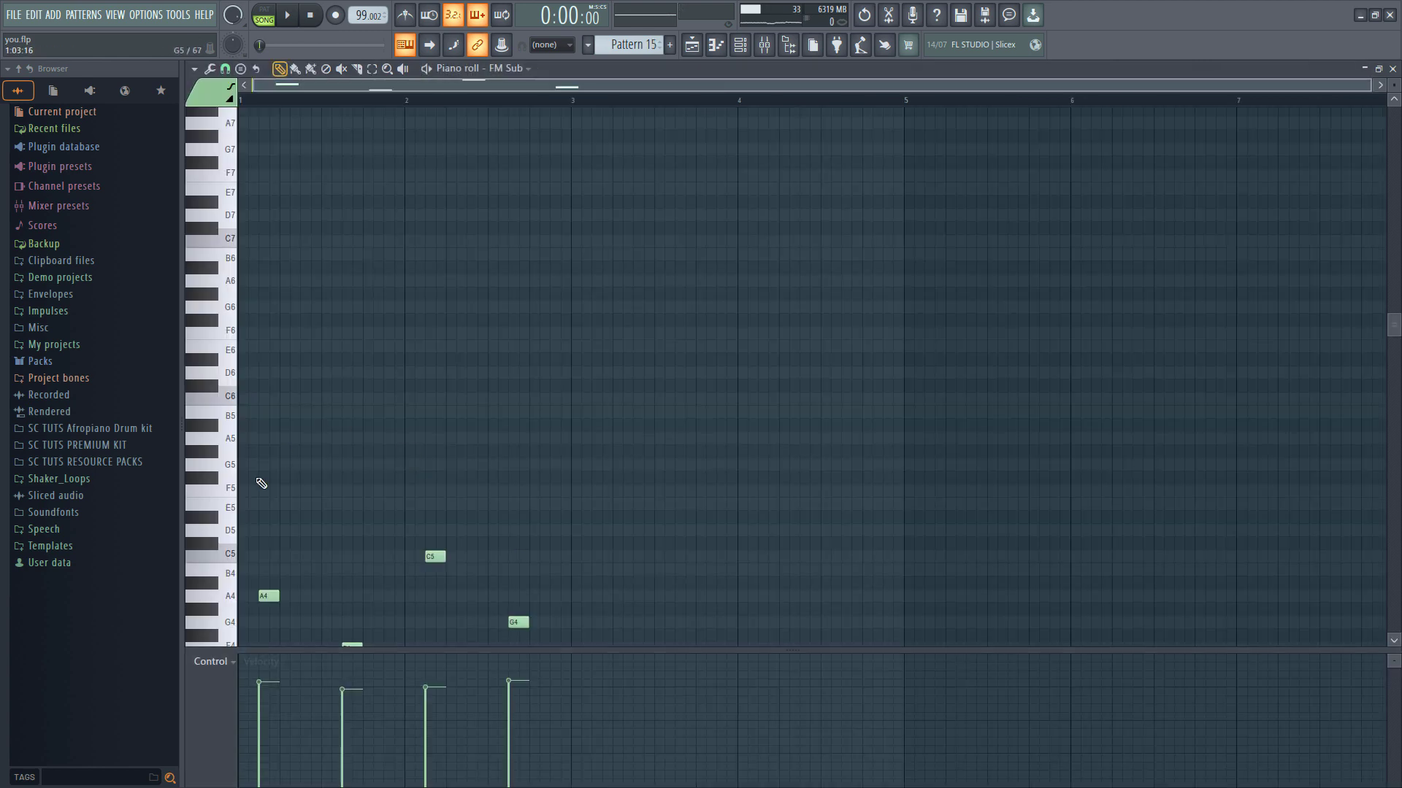
Open the FM Sub instrument of Pattern 15 and look through its preset list without changing the sound.
left_click(270, 227)
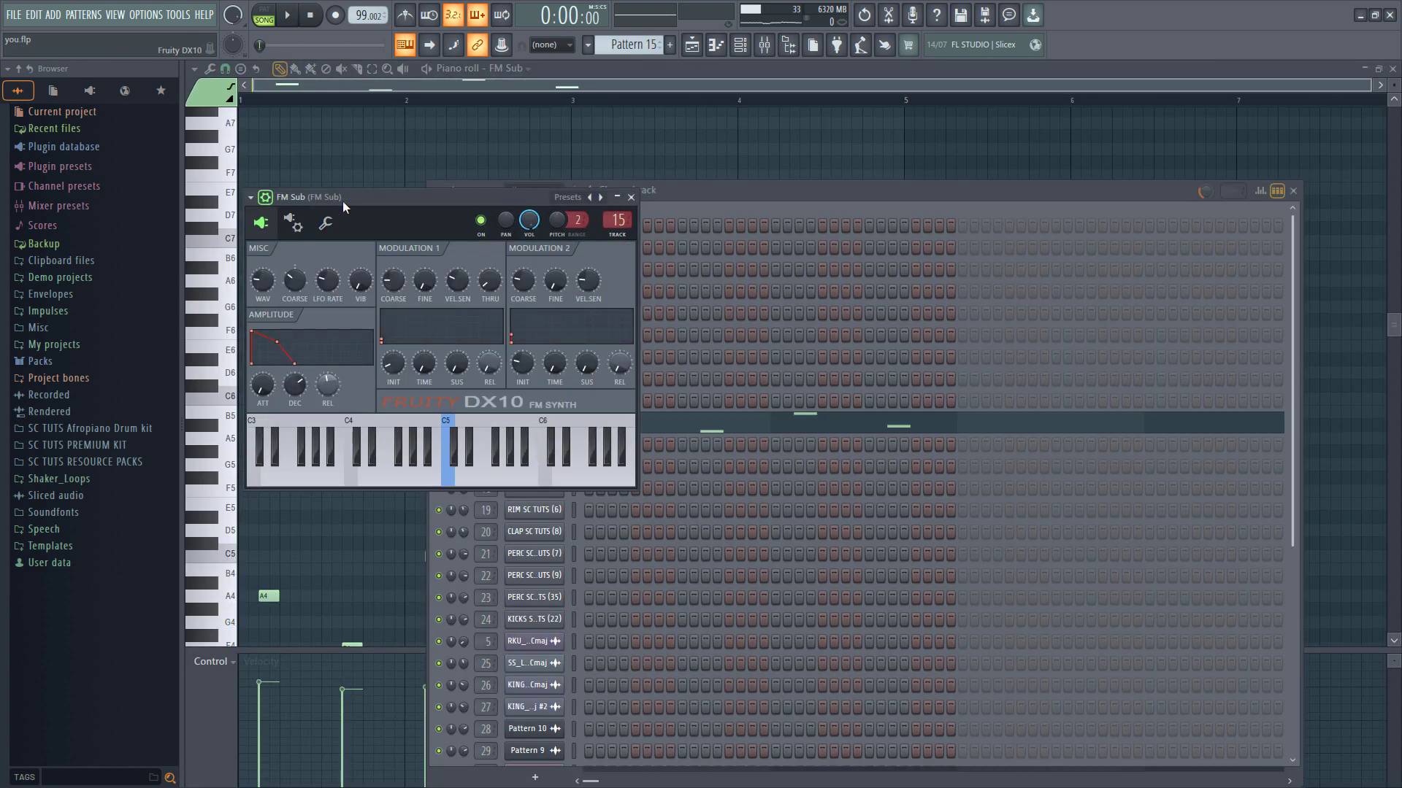
left_click_drag(343, 200, 511, 206)
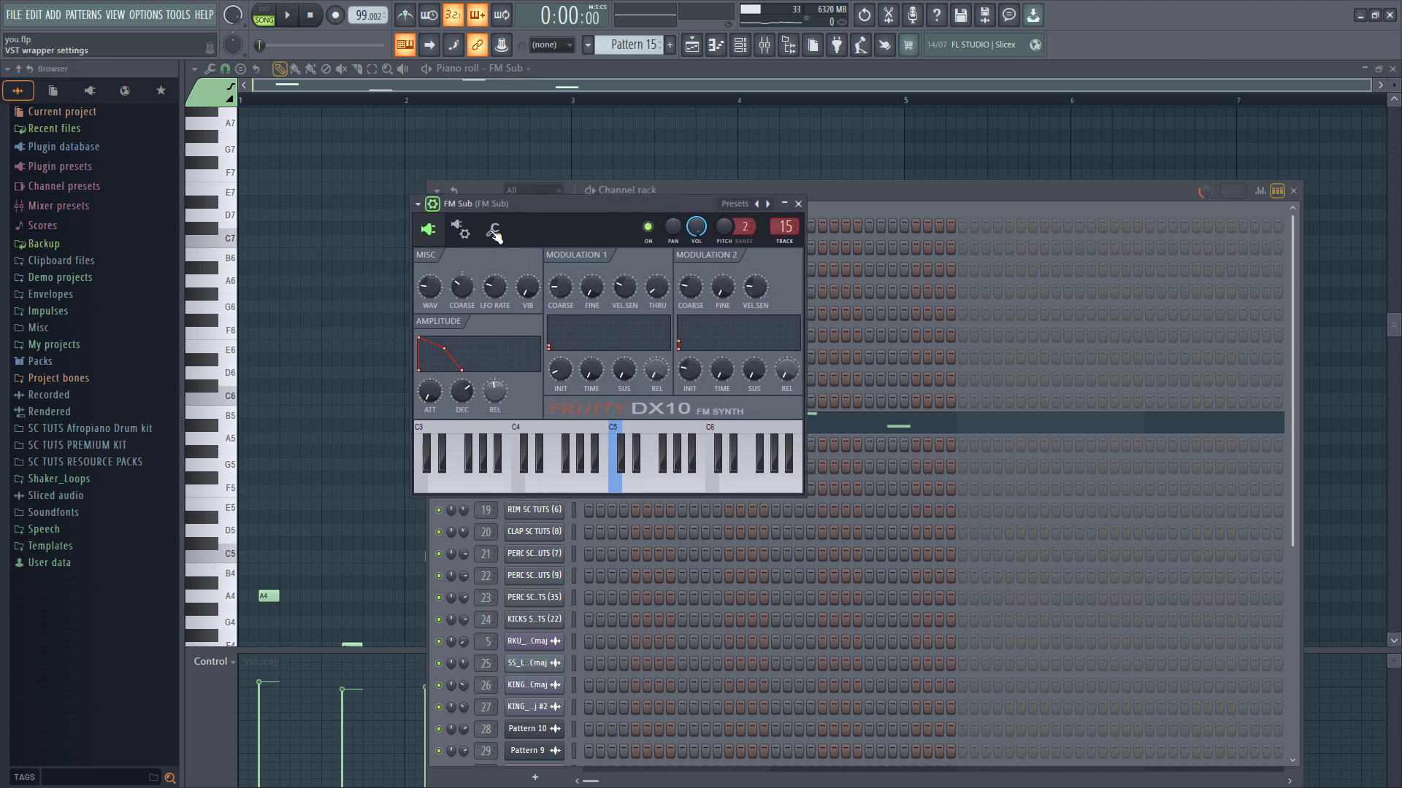
left_click(750, 204)
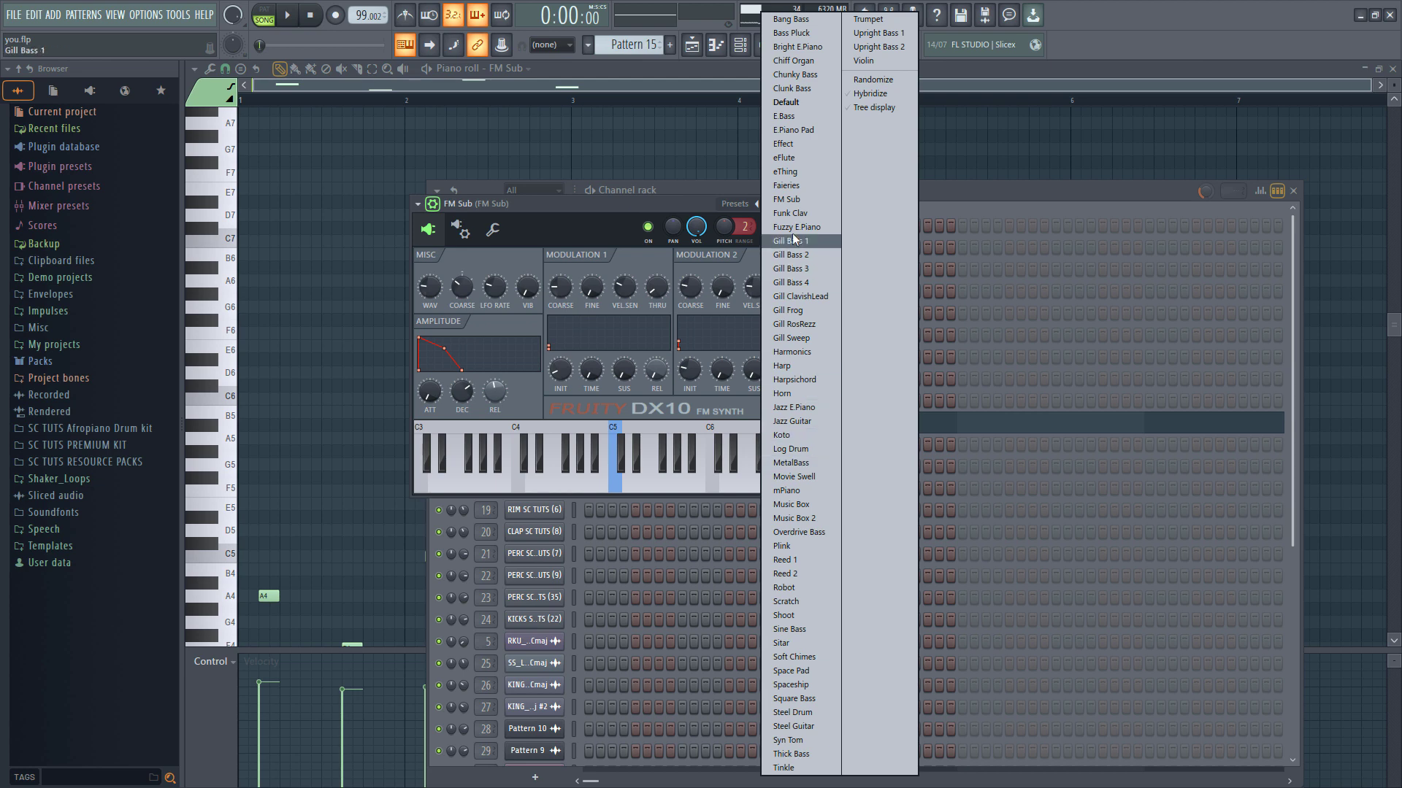
left_click(659, 93)
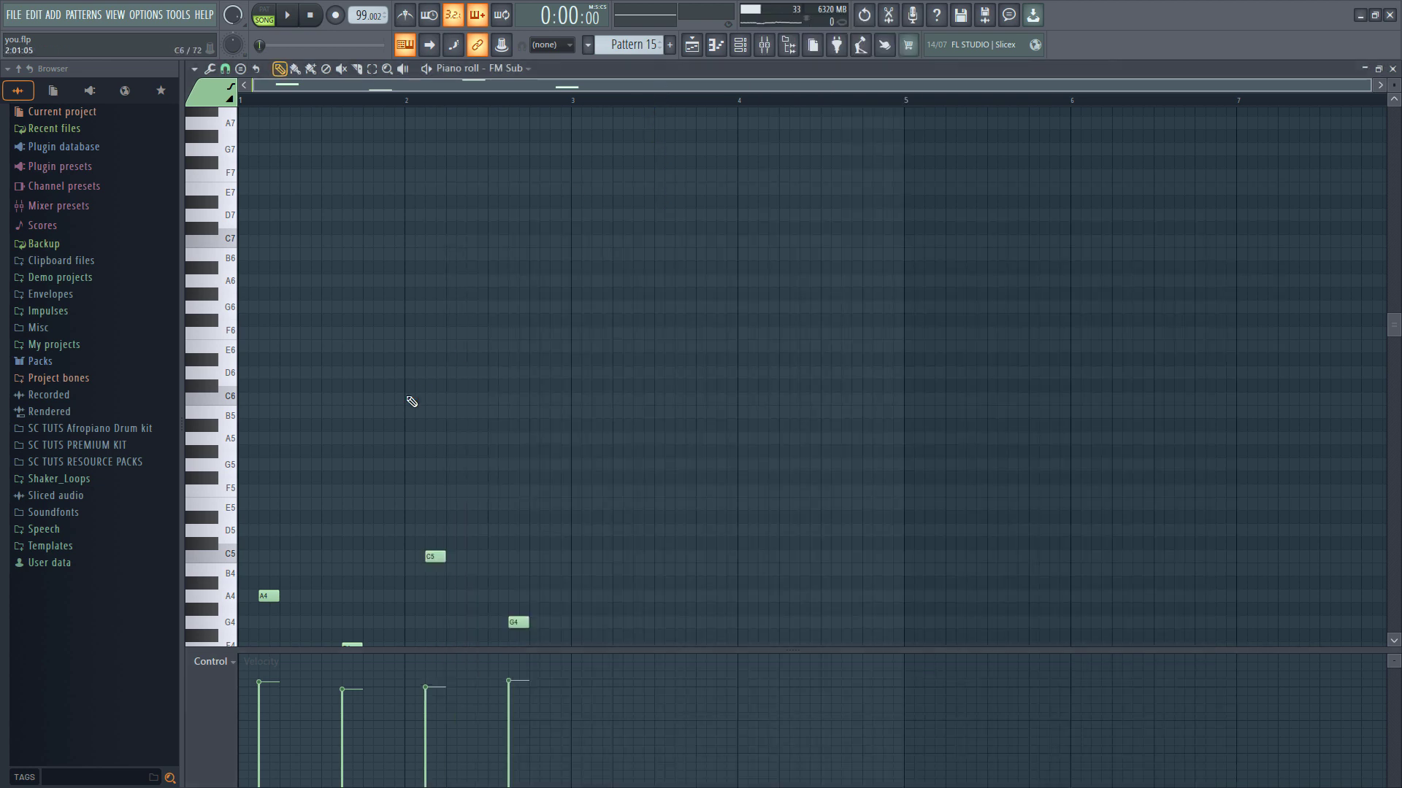
Play back the four FM Sub notes of Pattern 15 on their own in pattern mode.
scroll(409, 400, "down", 3)
key("space")
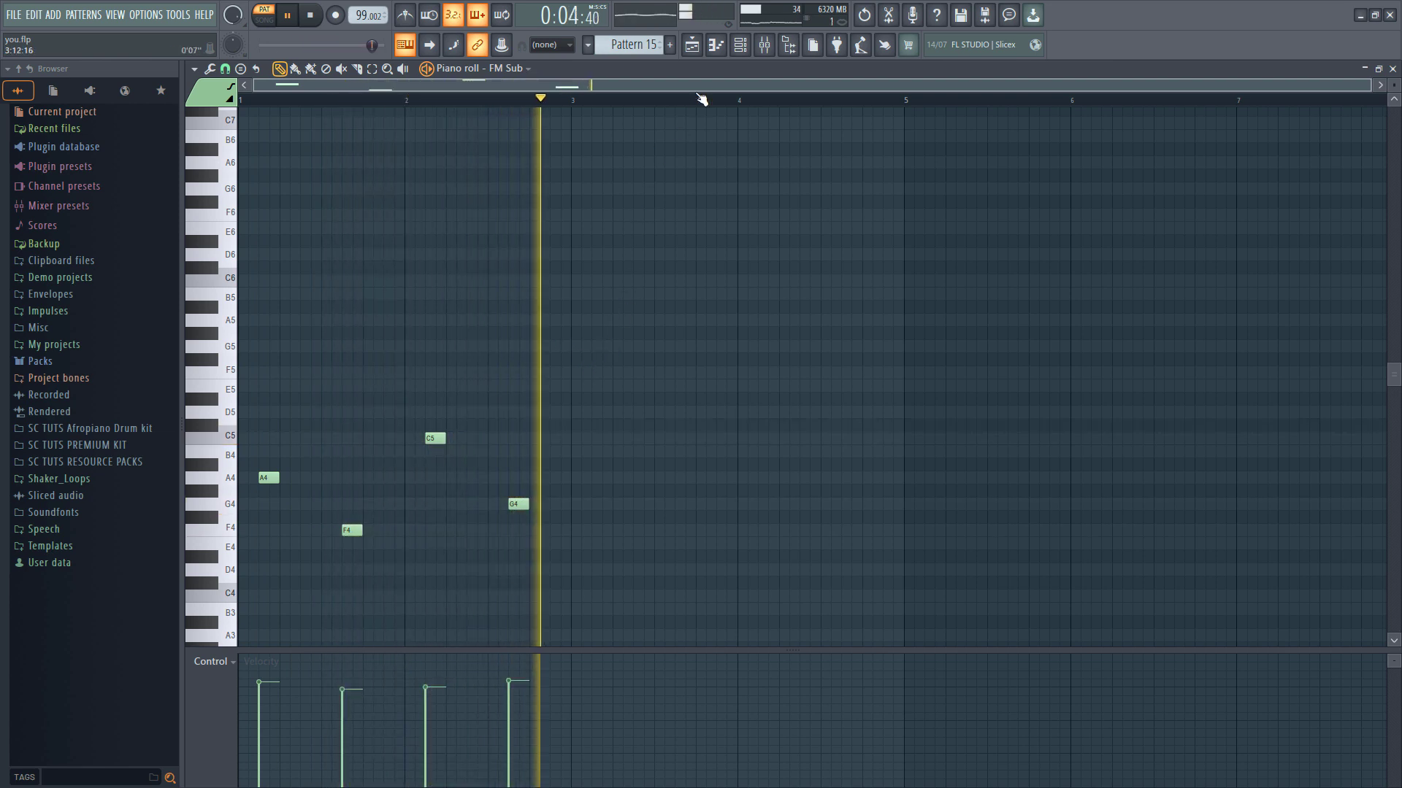
key("space")
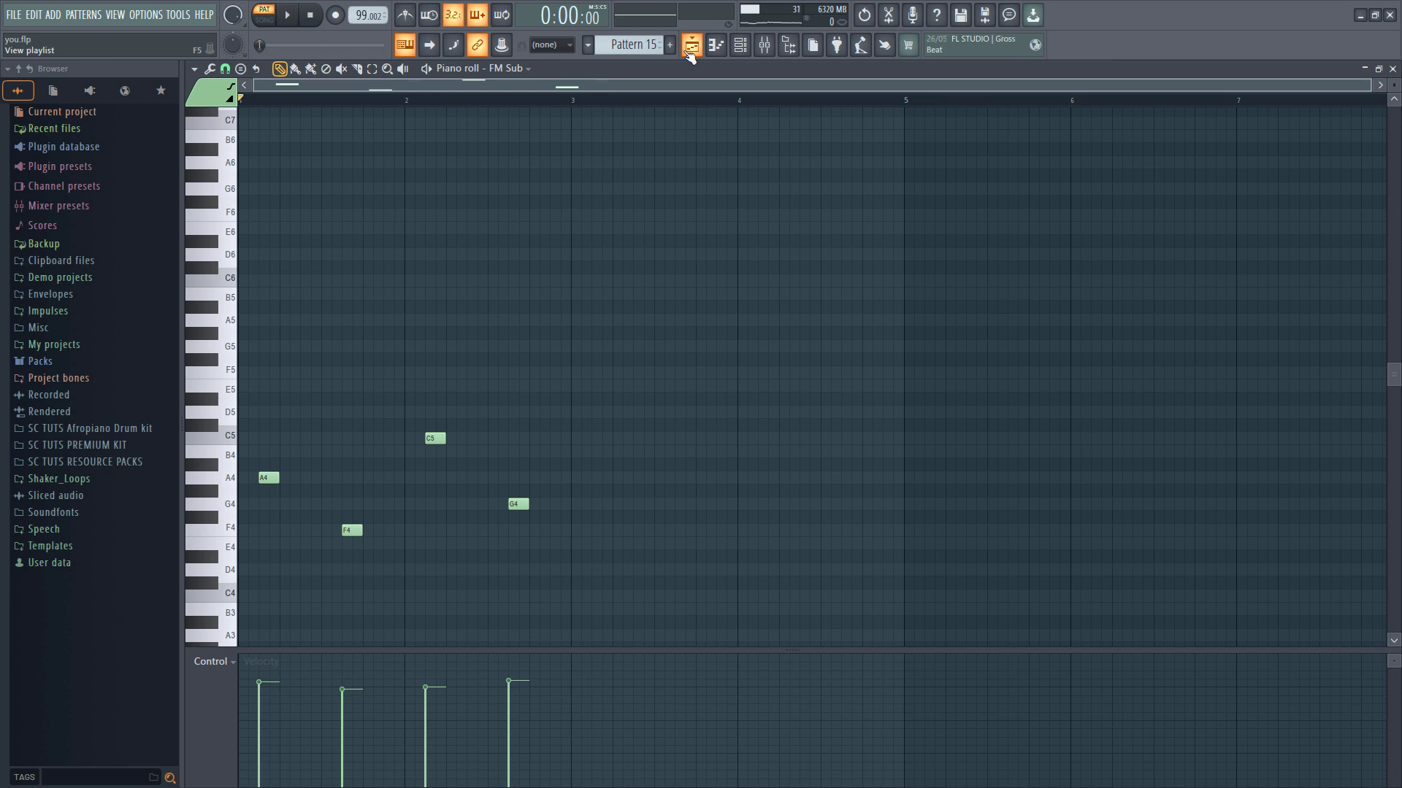
Return to the playlist and play the whole arrangement in song mode with Track 9 included.
left_click(690, 47)
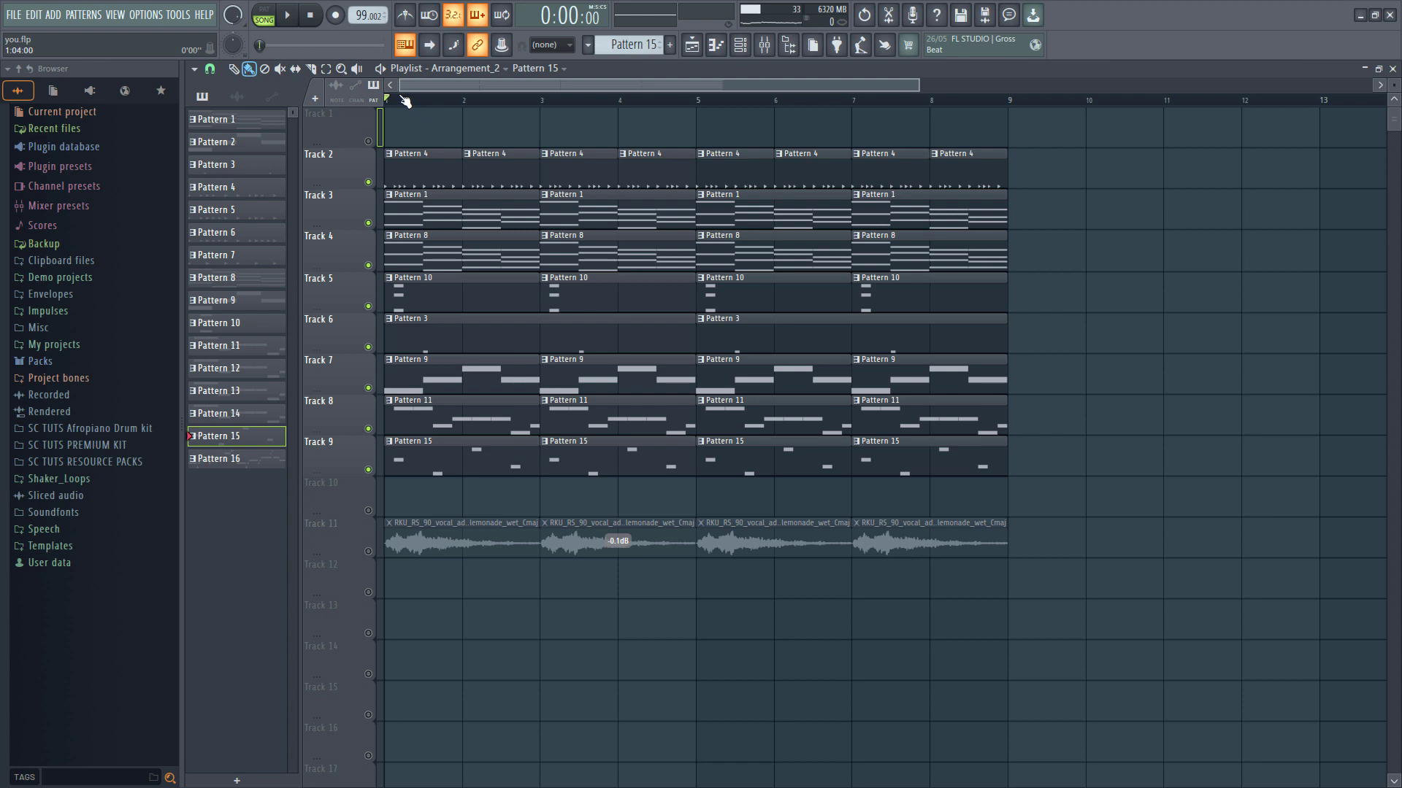
key("space")
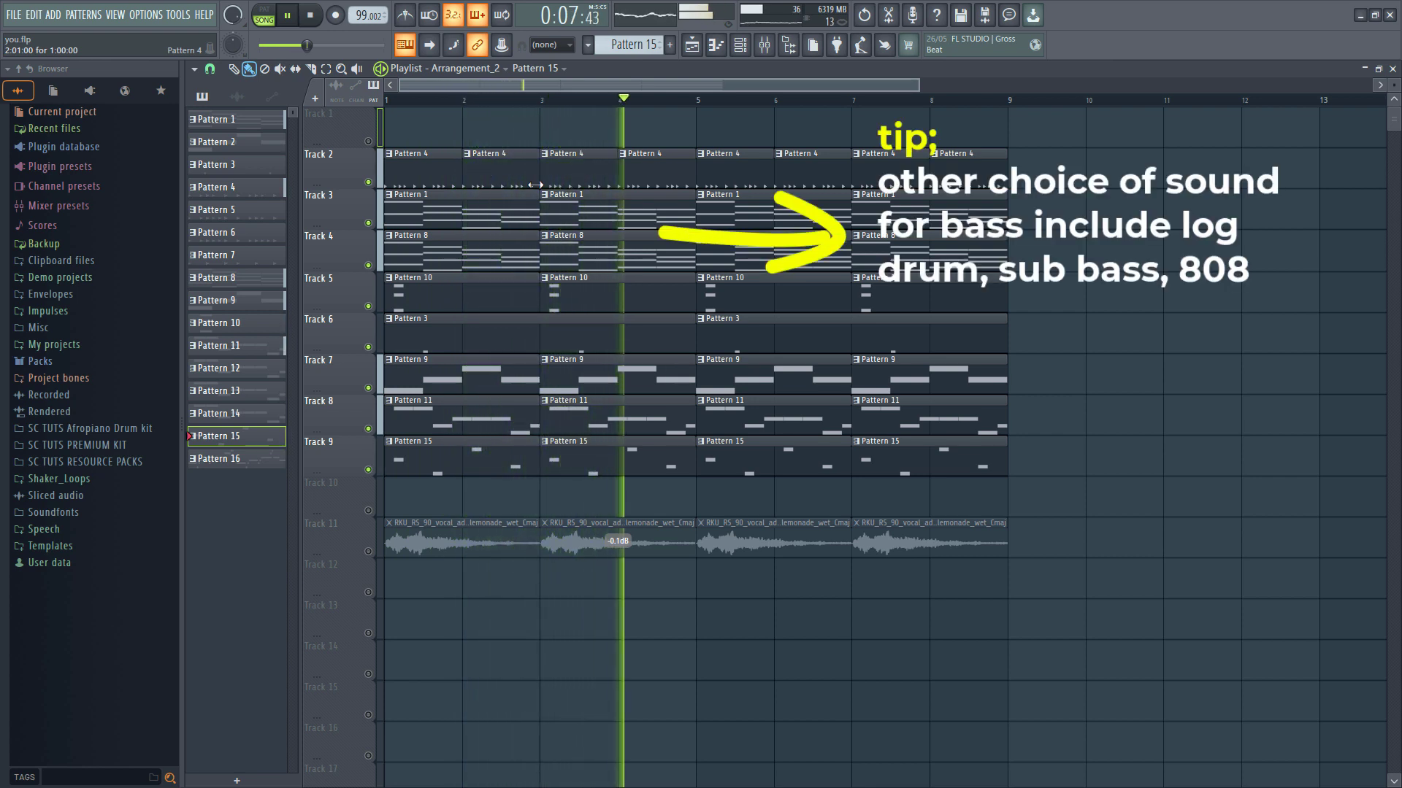
Unmute Track 11, stop playback and open the settings of its RKU vocal adlib audio clip.
left_click(368, 551)
key("space")
double_click(426, 519)
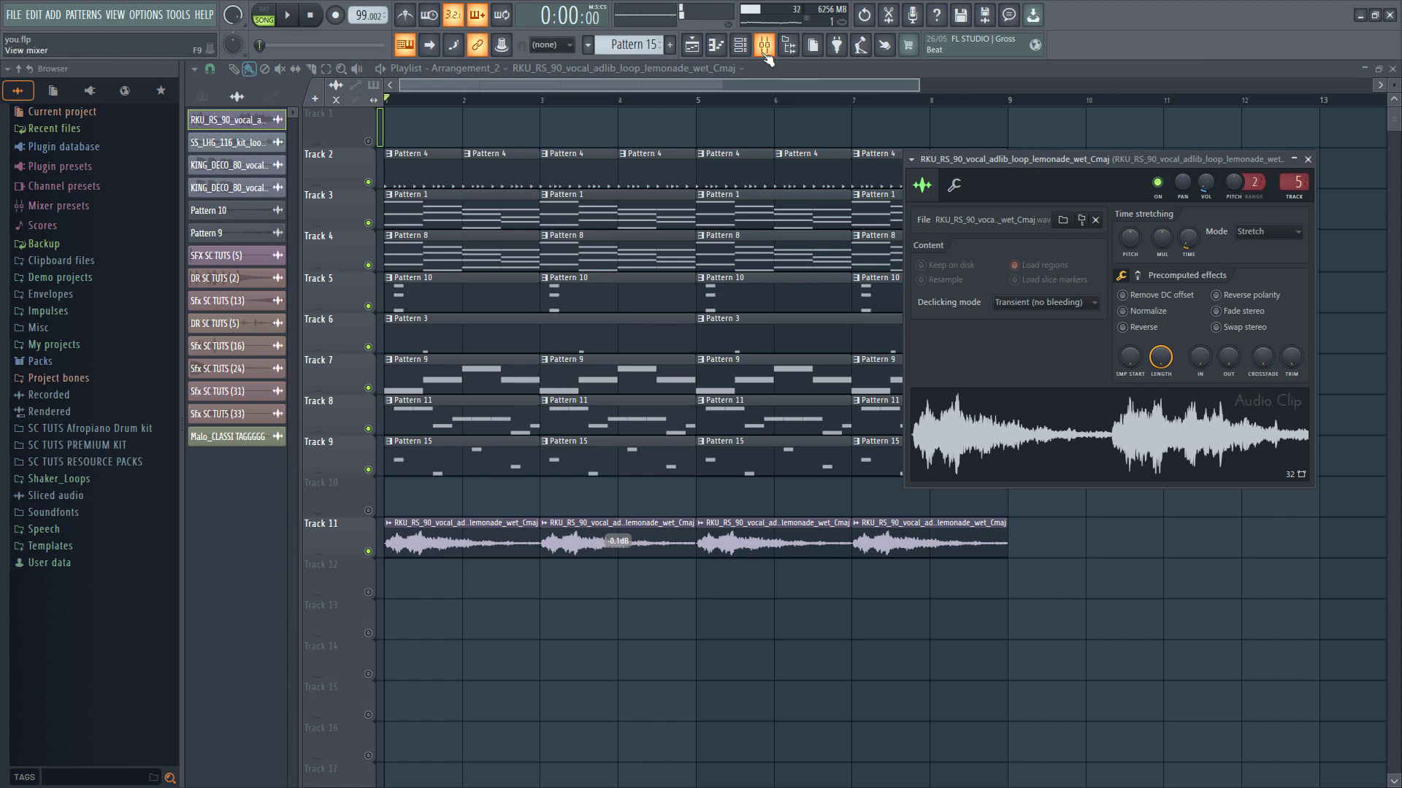
Inspect the Fruity parametric EQ 2 curve on the vocal adlib's mixer track 5.
key("F9")
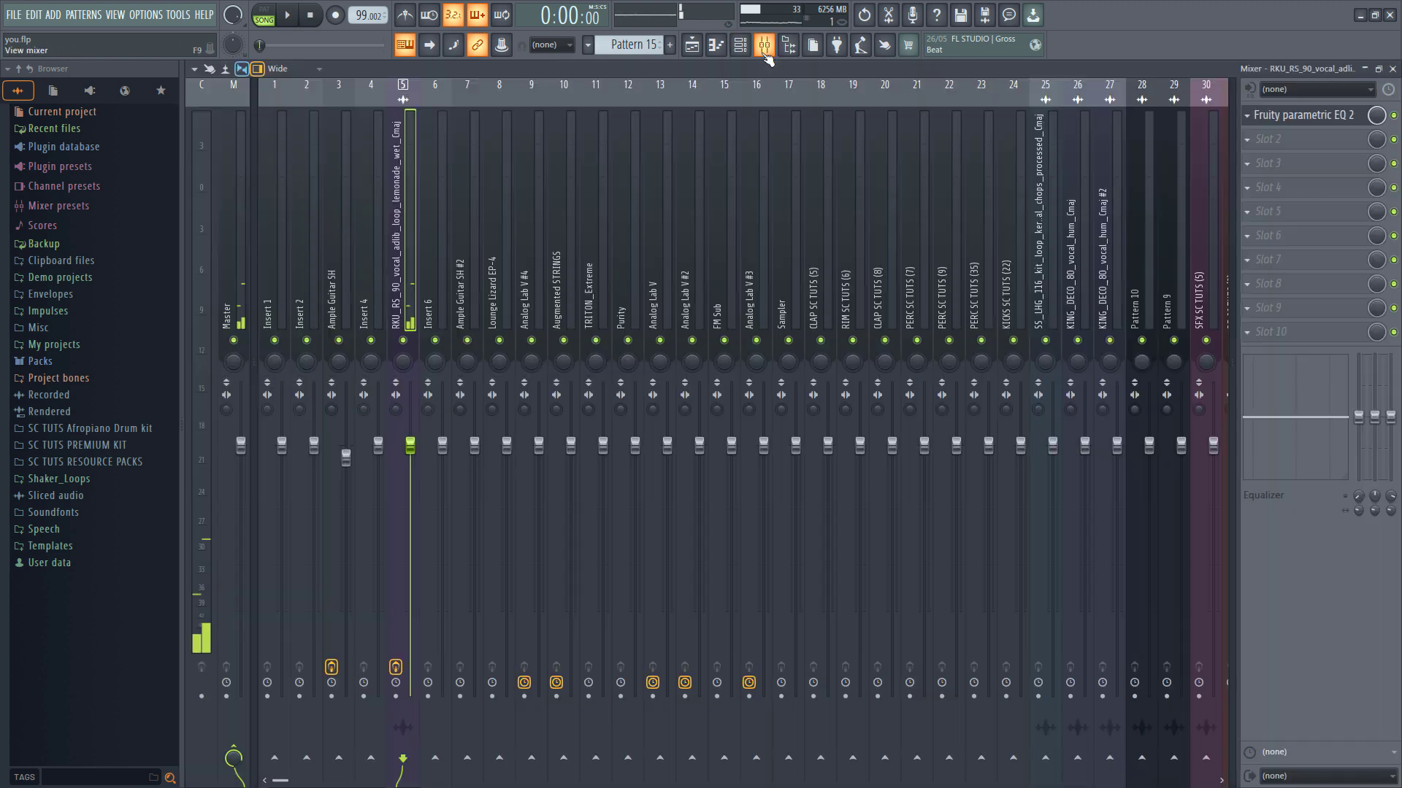
left_click(1321, 117)
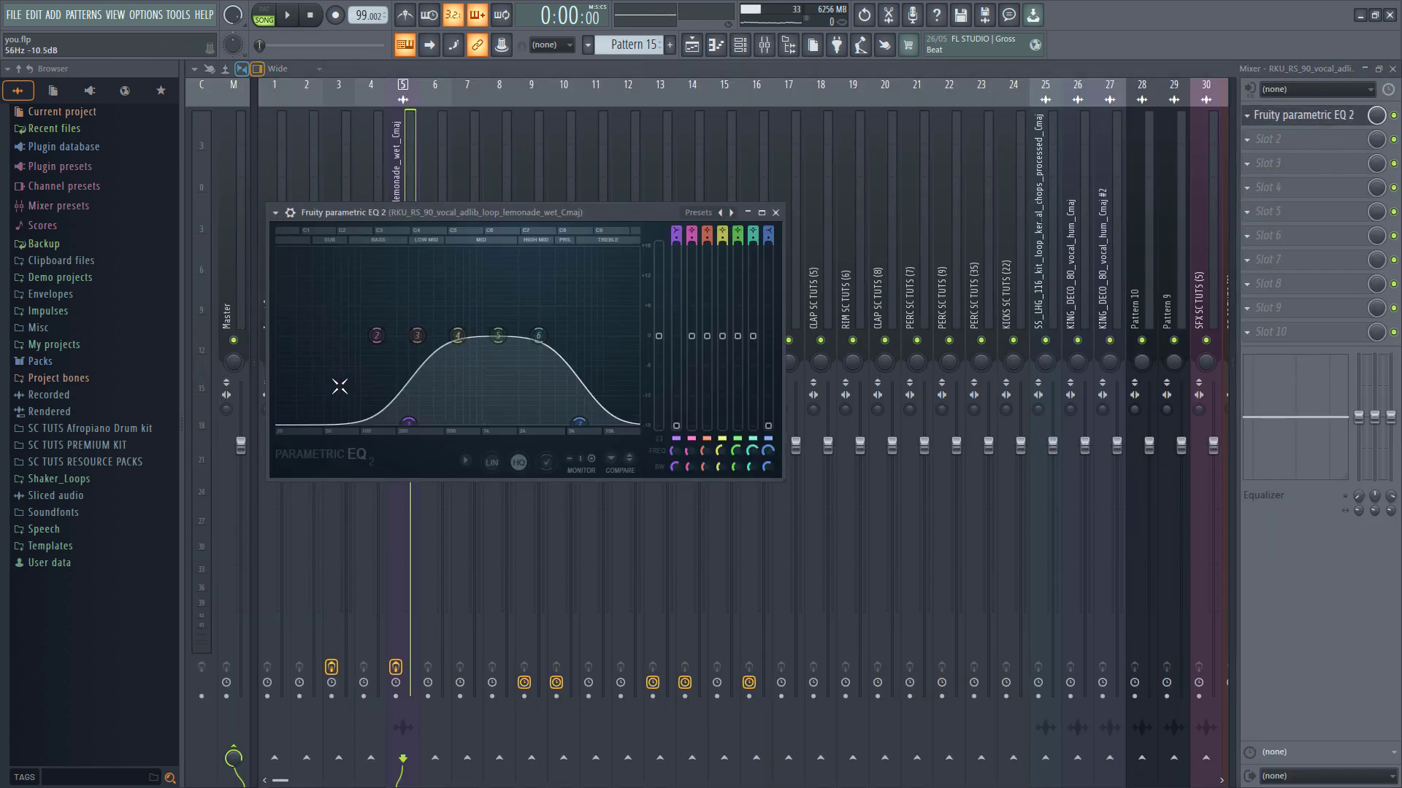
left_click(401, 170)
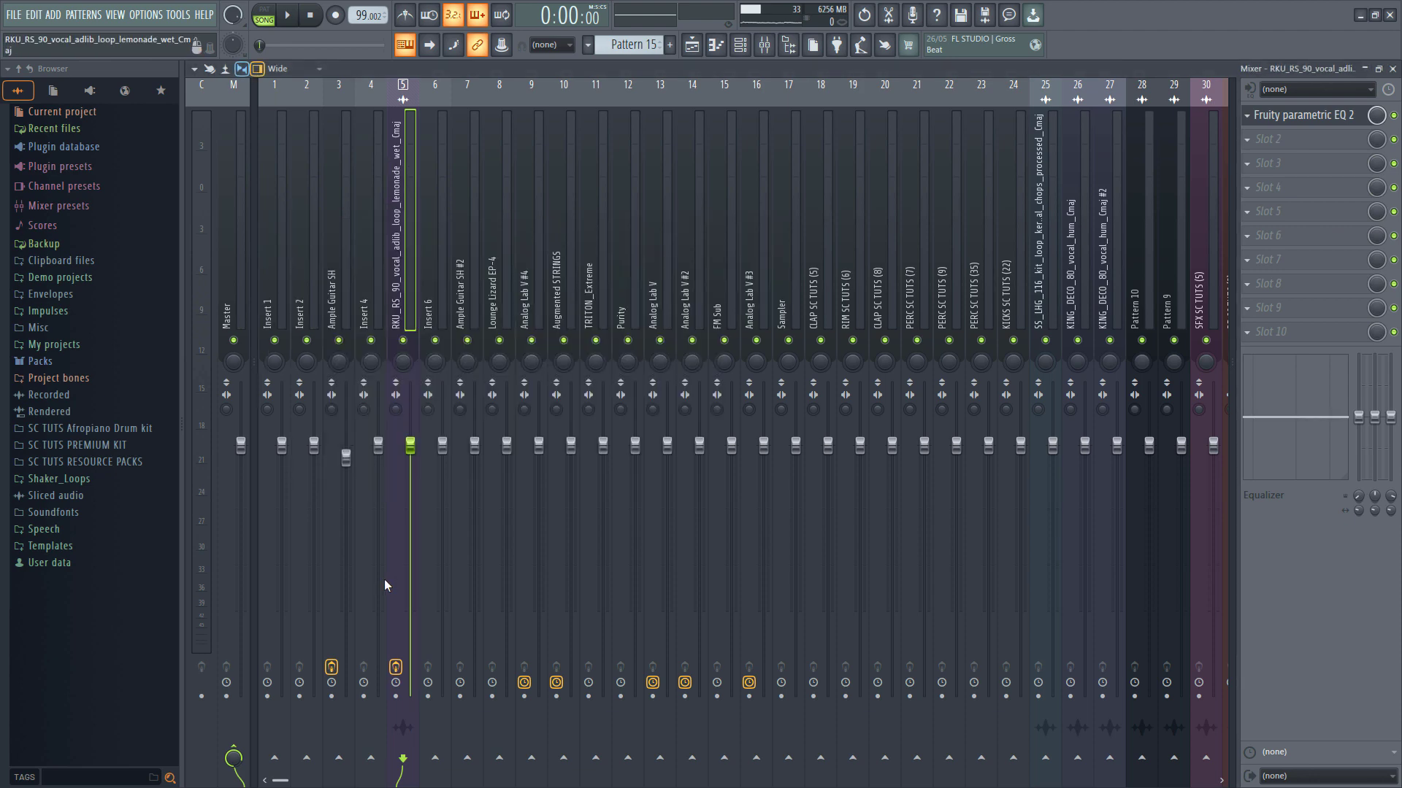
Toggle the effect slots of mixer track 5, audition the vocal clip from the playlist, and switch the slots back.
left_click(396, 667)
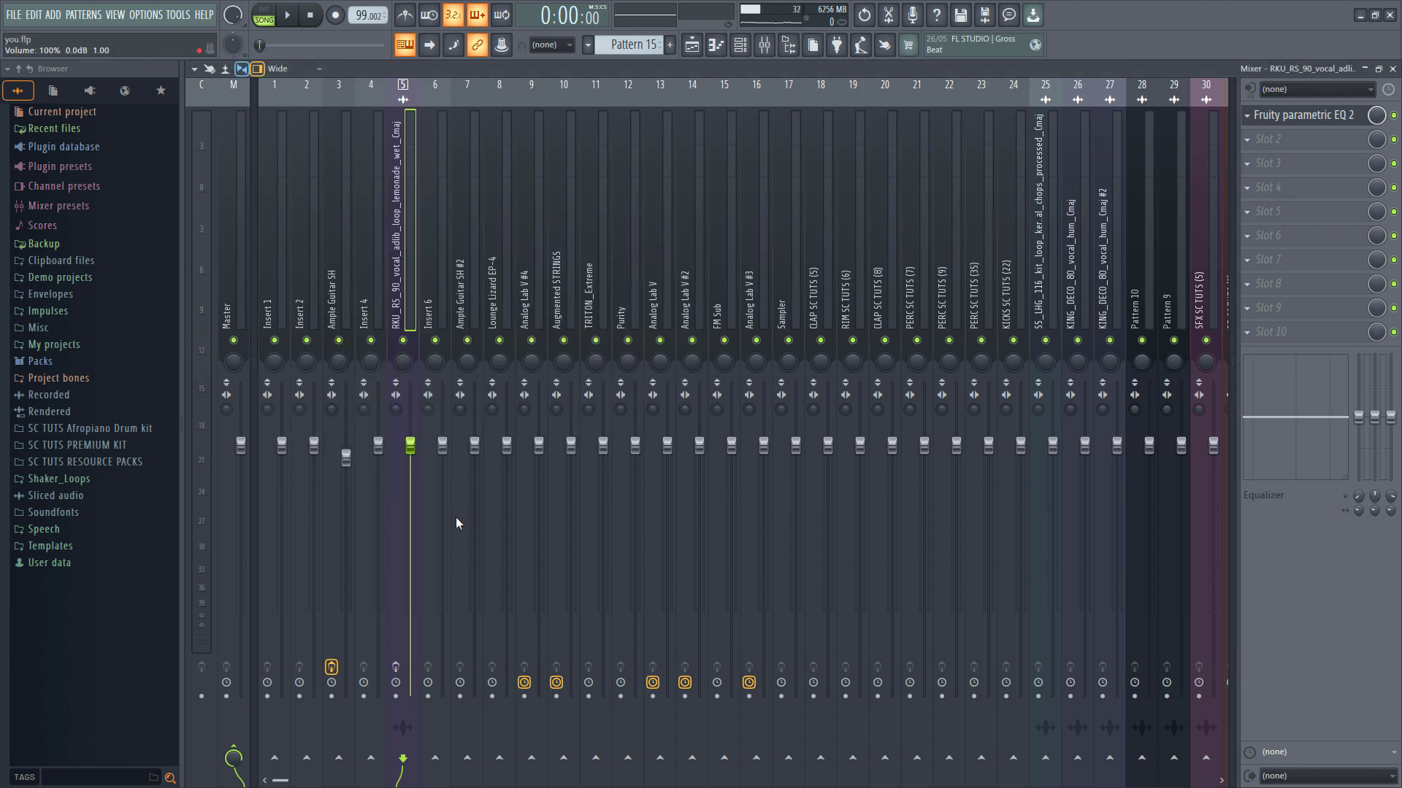
left_click(740, 47)
scroll(540, 745, "down", 5)
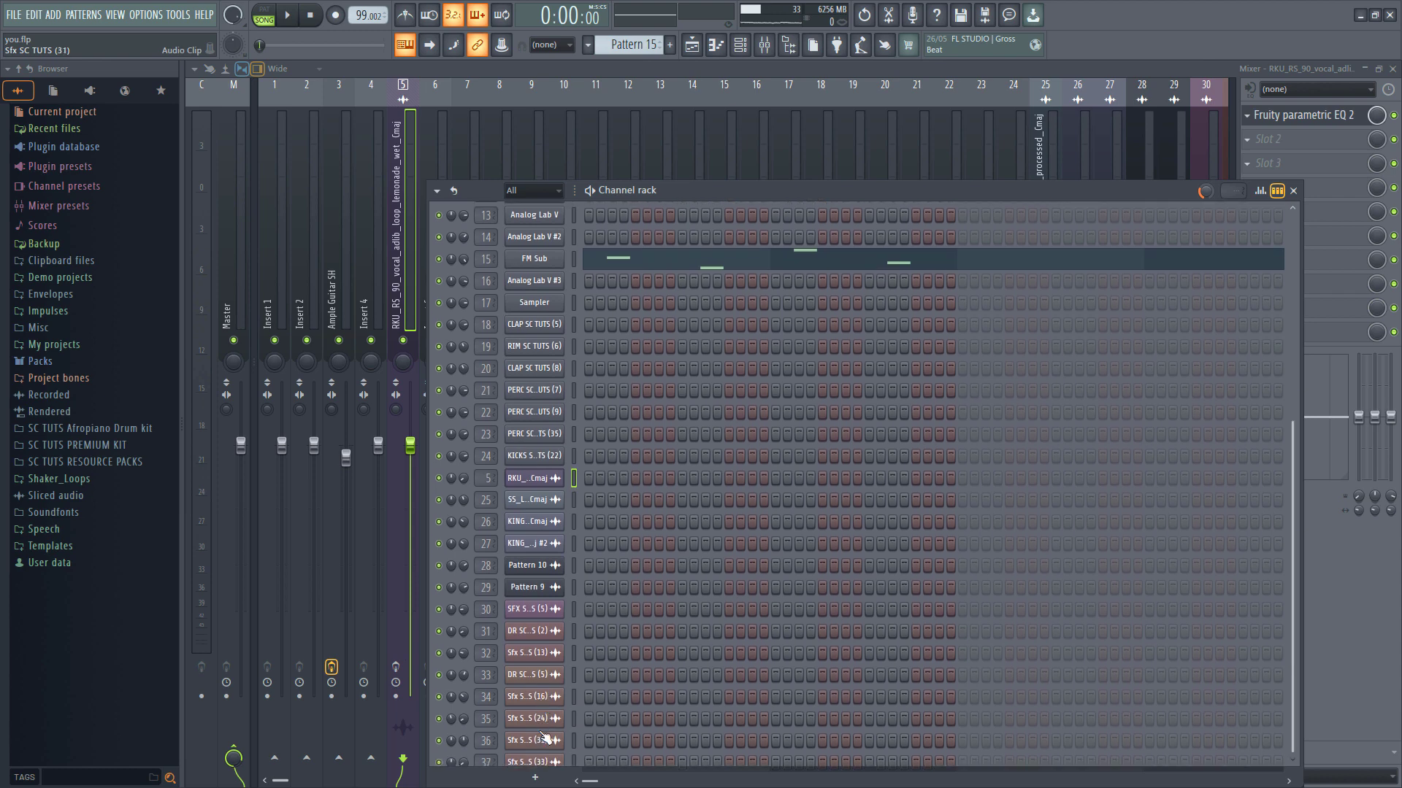
left_click(689, 51)
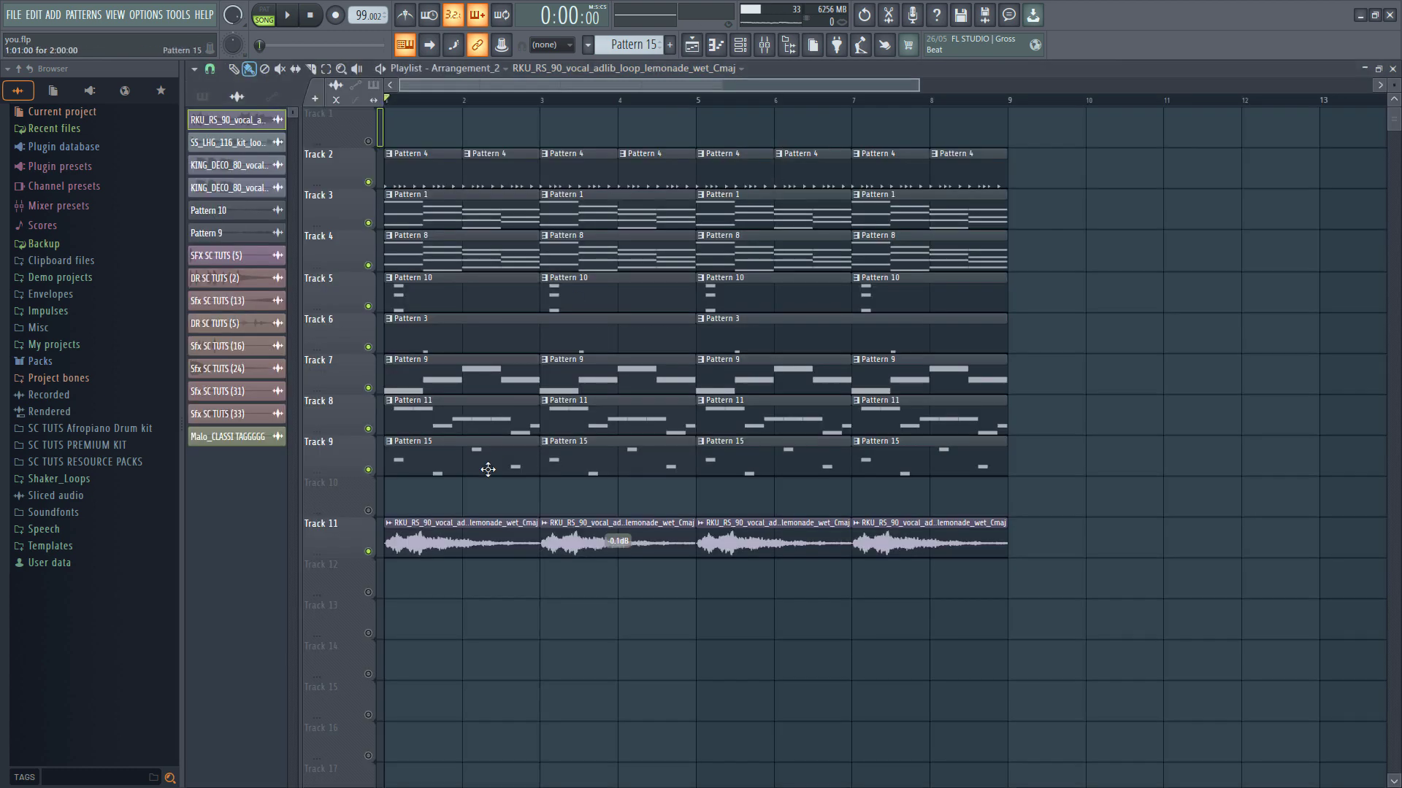
double_click(467, 533)
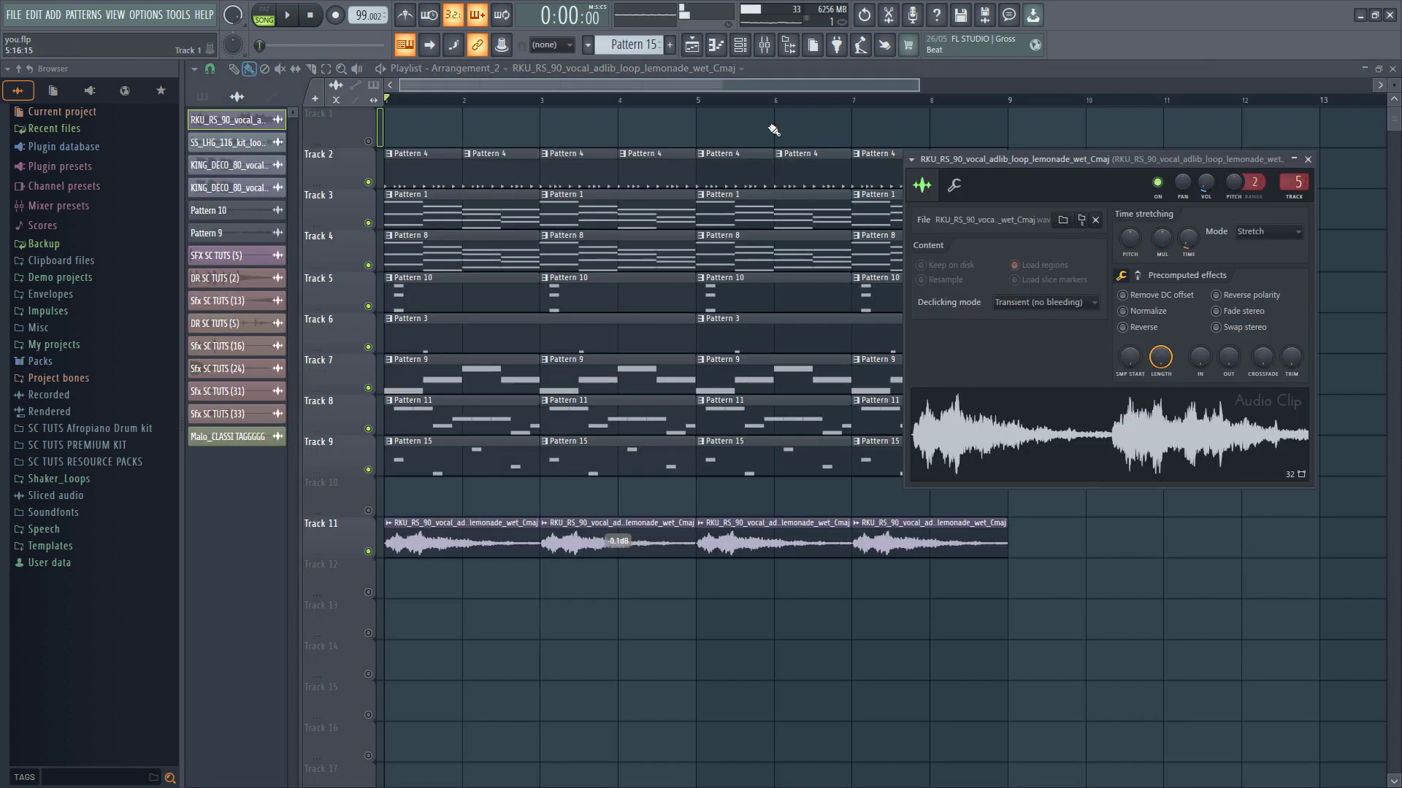
left_click(776, 48)
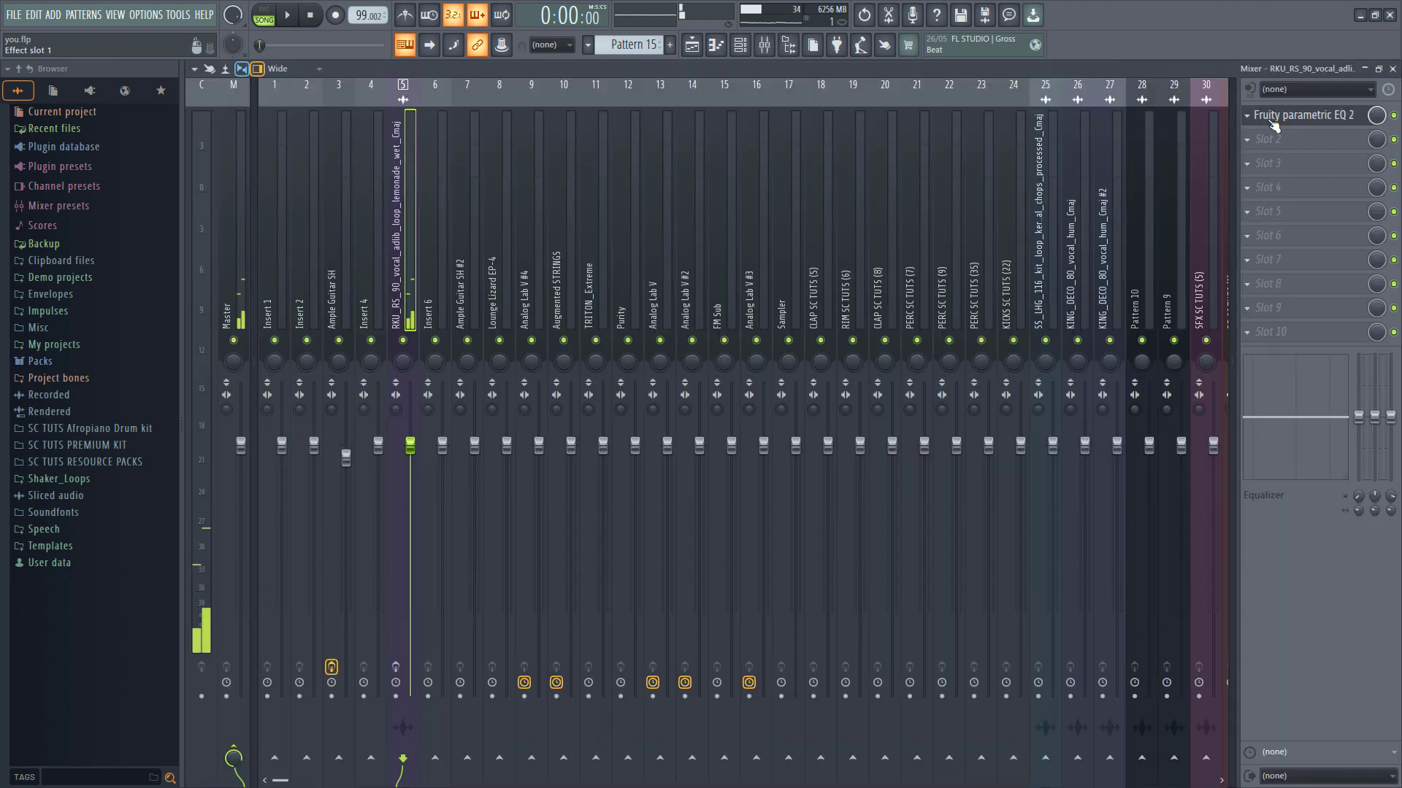
left_click(396, 667)
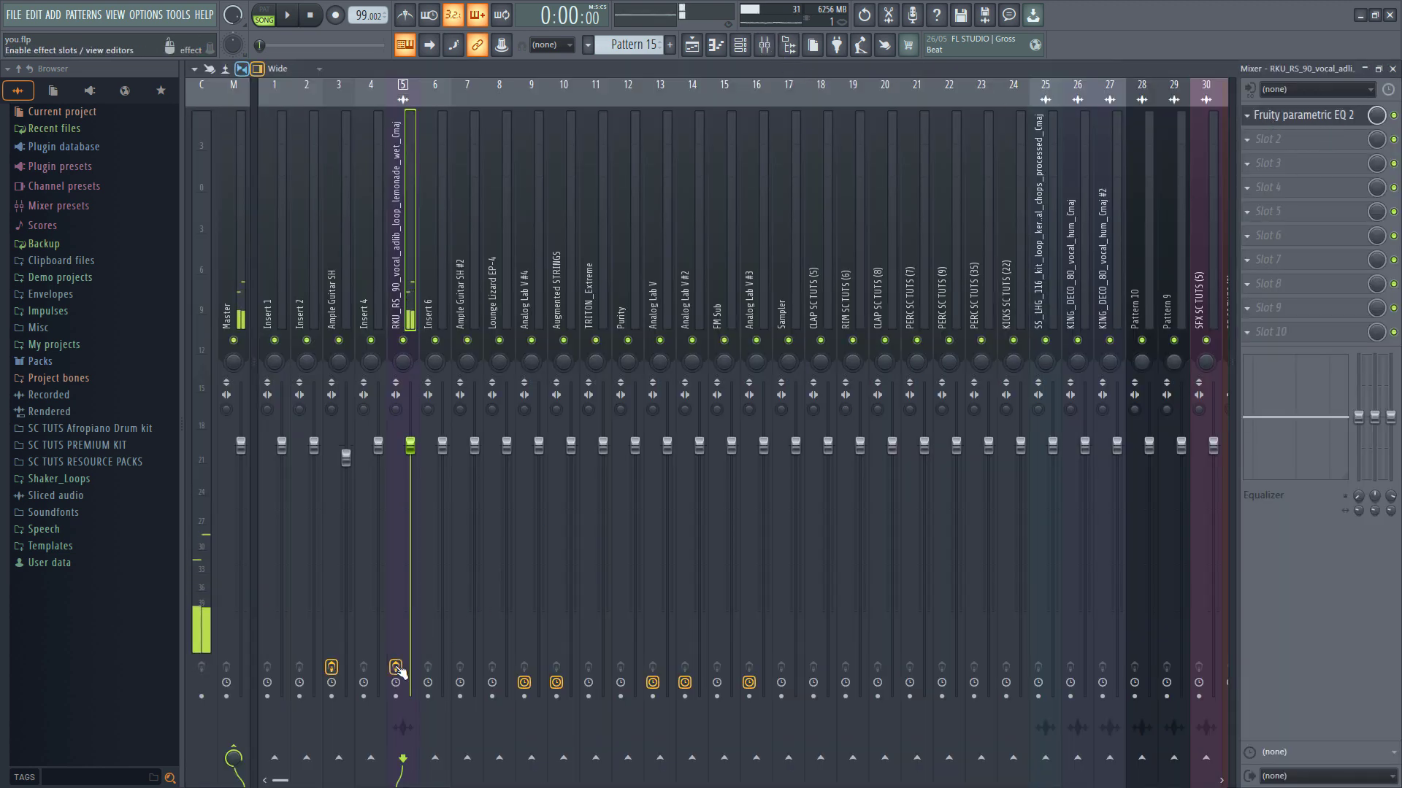
Play the arrangement from the playlist with the vocal adlib included and reopen the vocal clip's settings during playback.
left_click(709, 48)
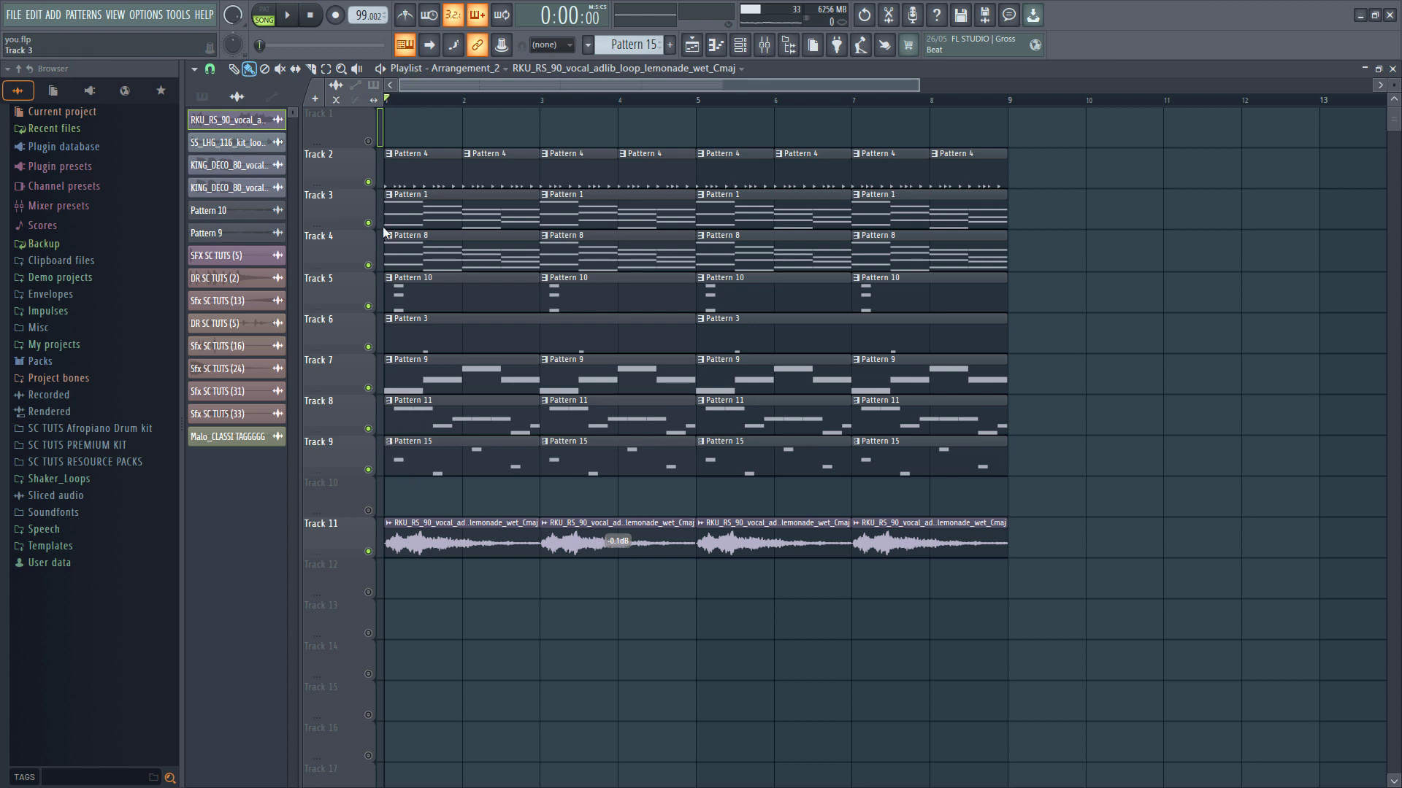
key("space")
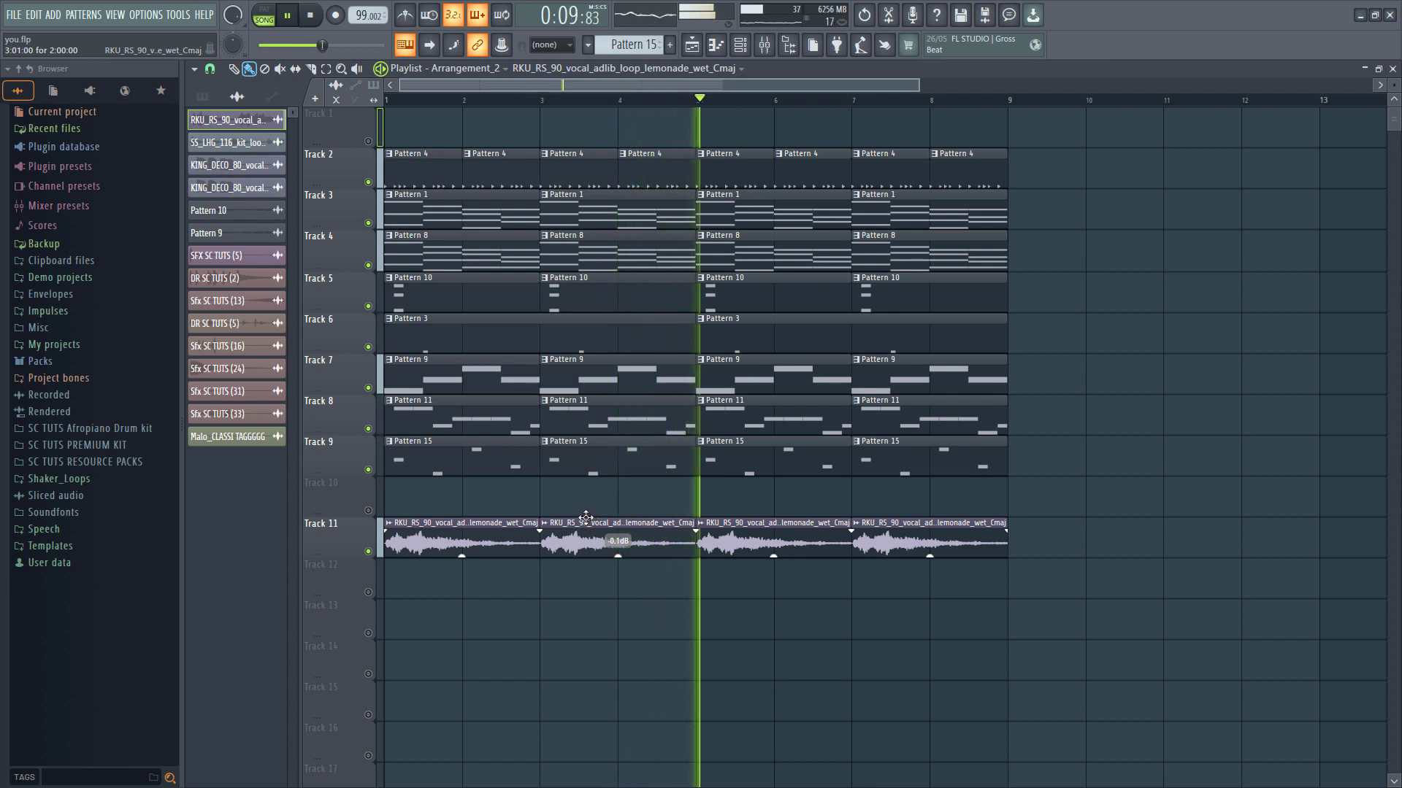
double_click(434, 538)
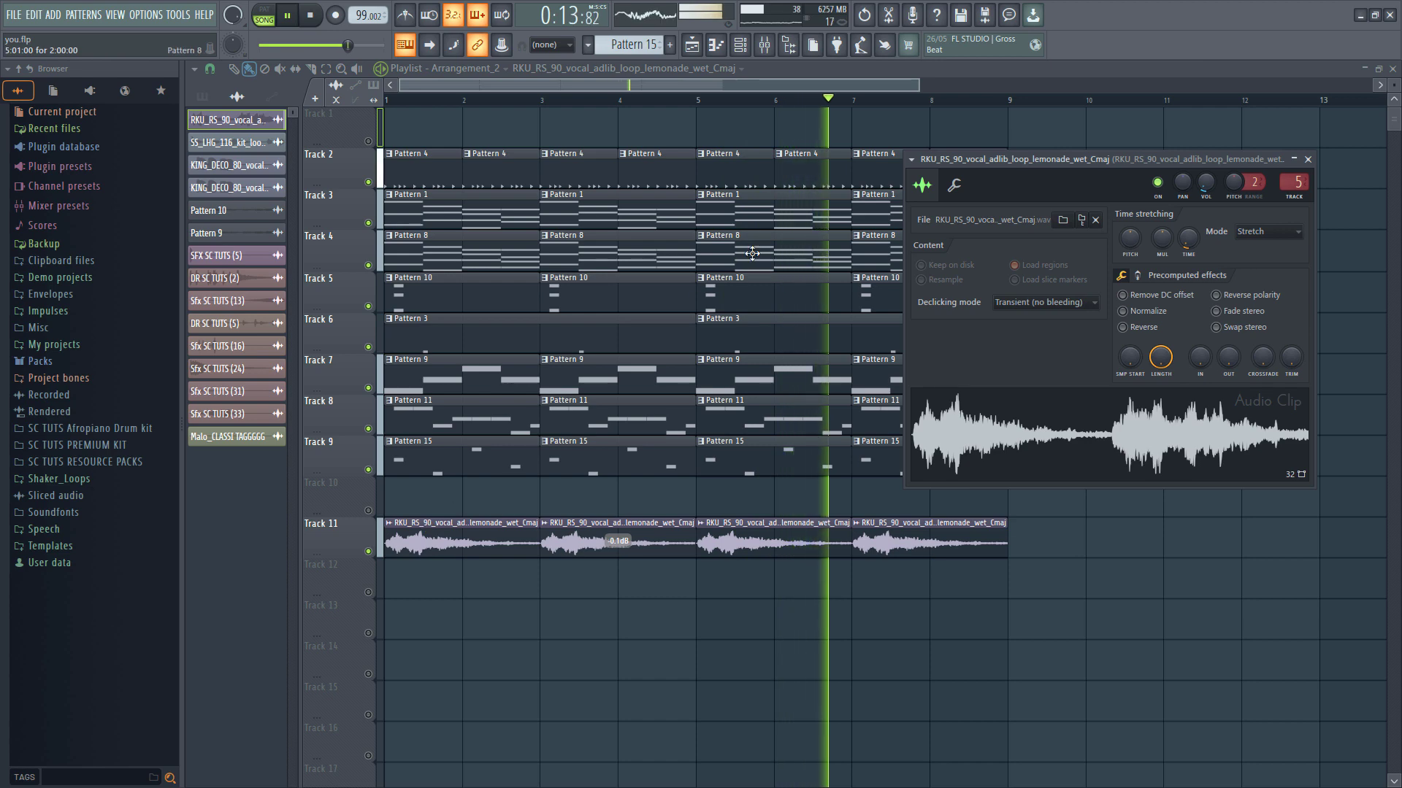
key("space")
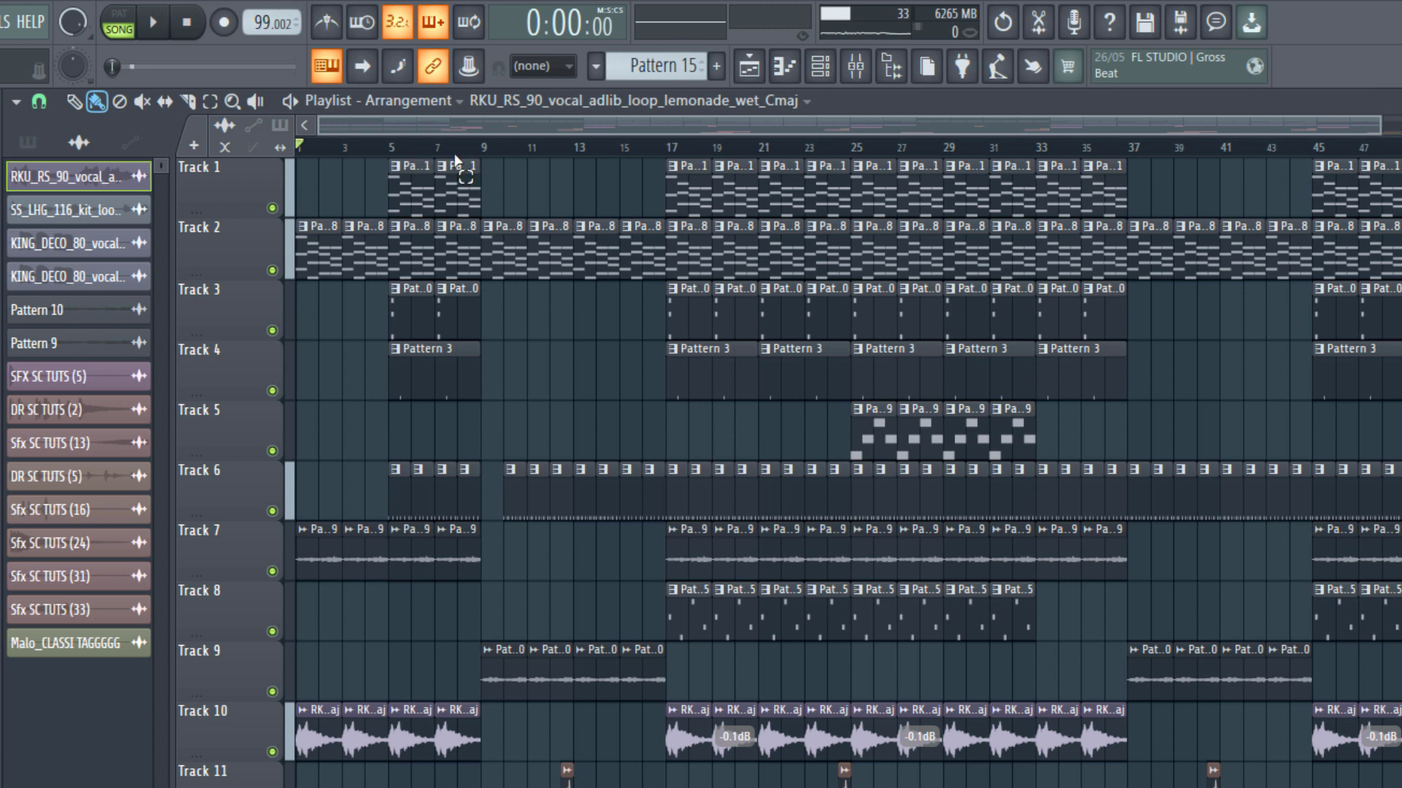
Highlight bars 1 to 8 of the full song arrangement and play this intro section from the start.
left_click_drag(455, 155, 298, 153)
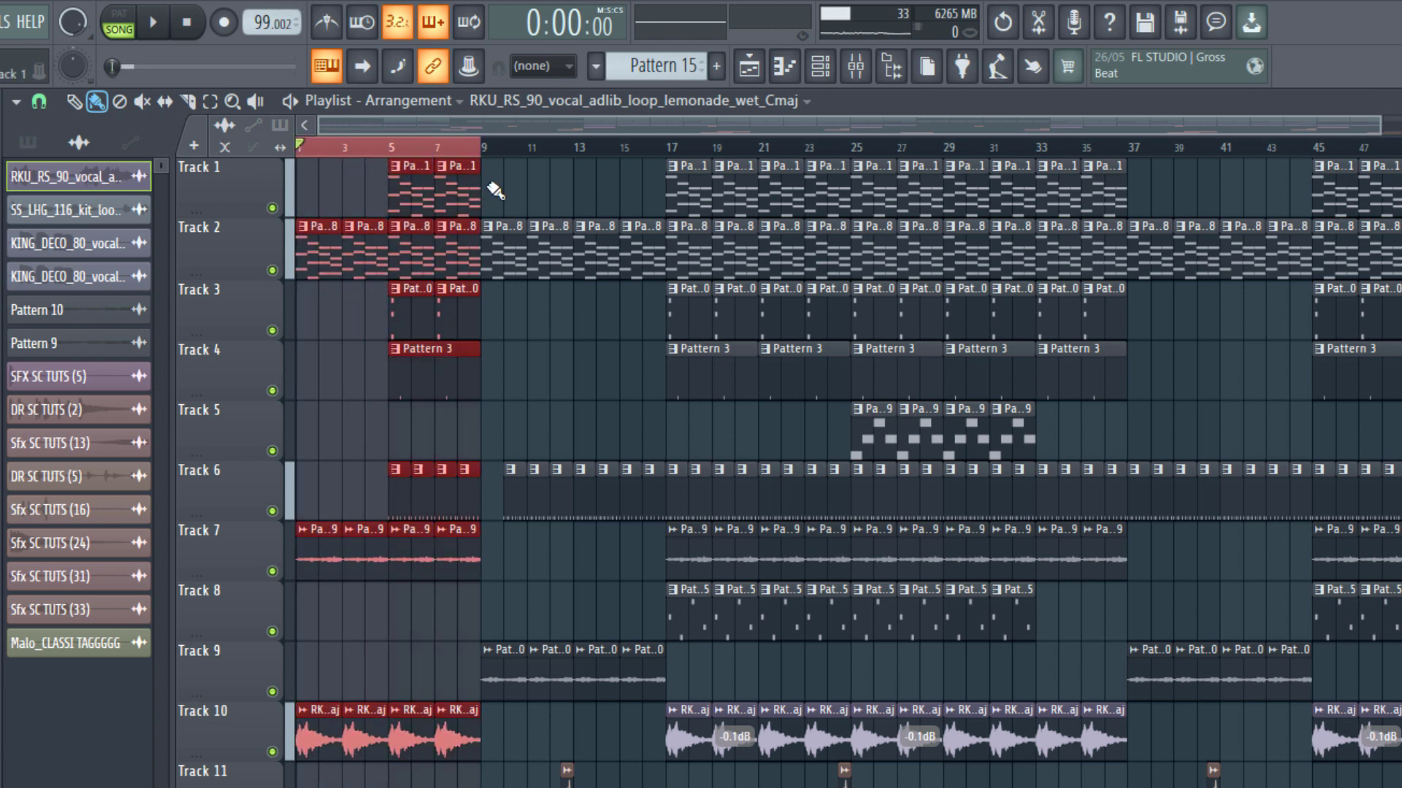
left_click(39, 101)
left_click(38, 101)
left_click(39, 102)
left_click(52, 425)
scroll(332, 701, "up", 3)
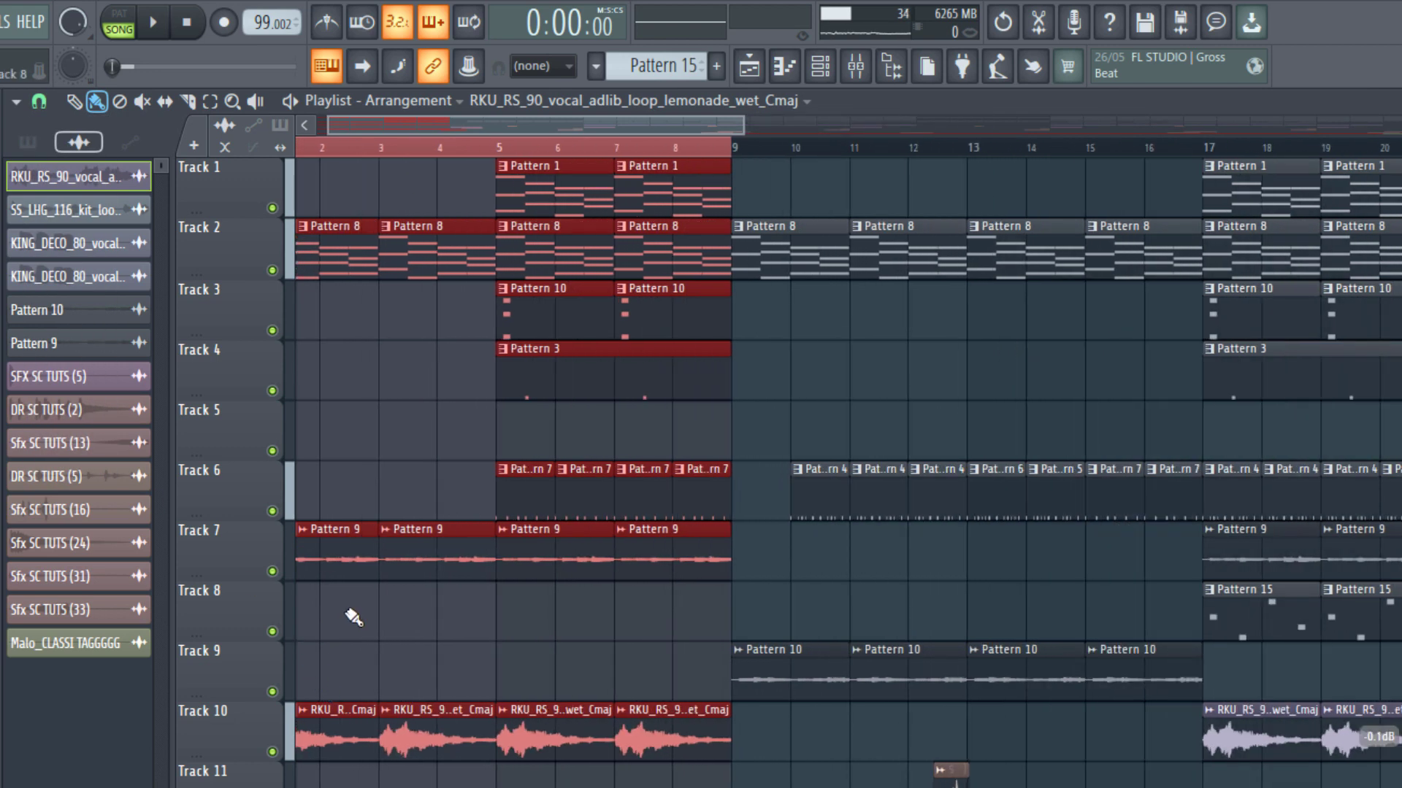
left_click(349, 619, "ctrl")
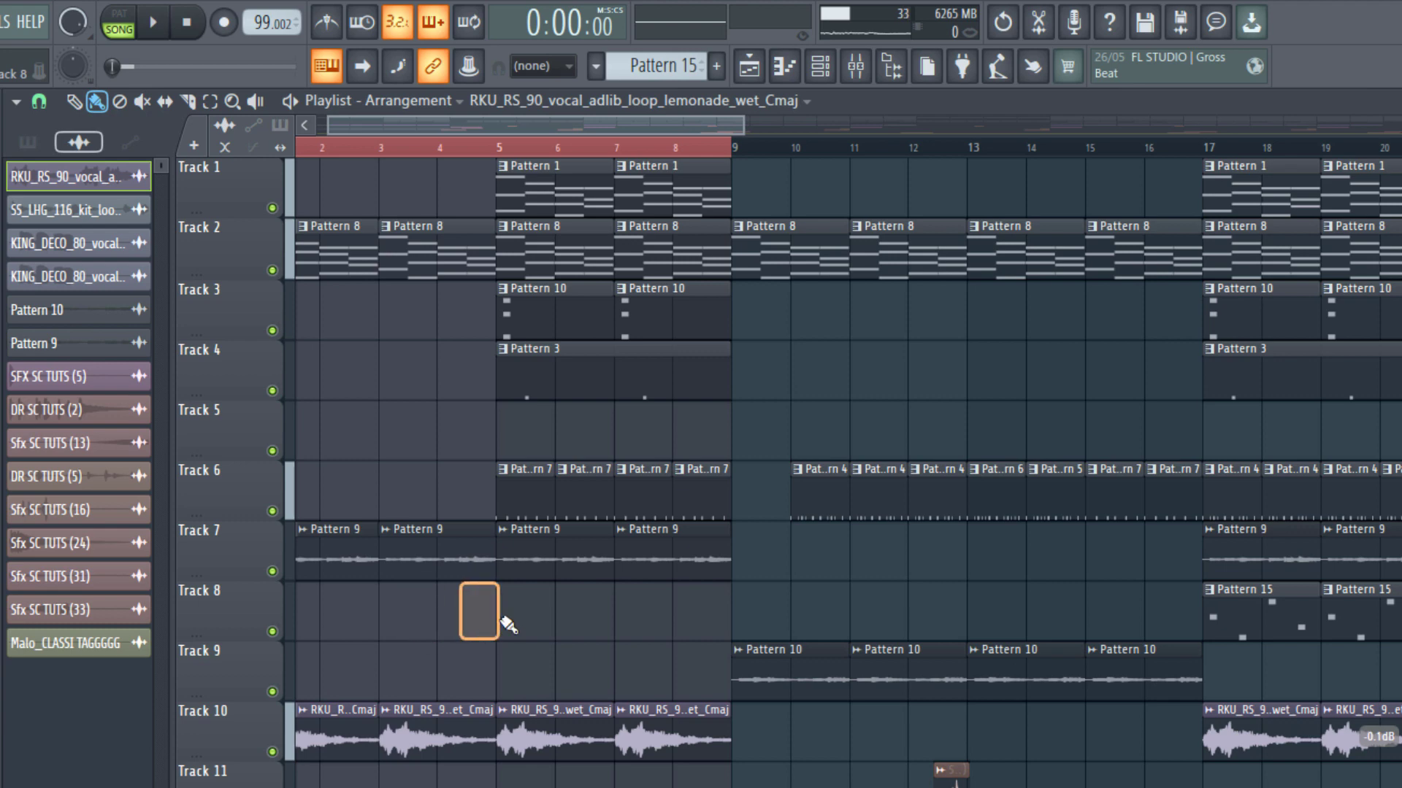
scroll(606, 620, "down", 3)
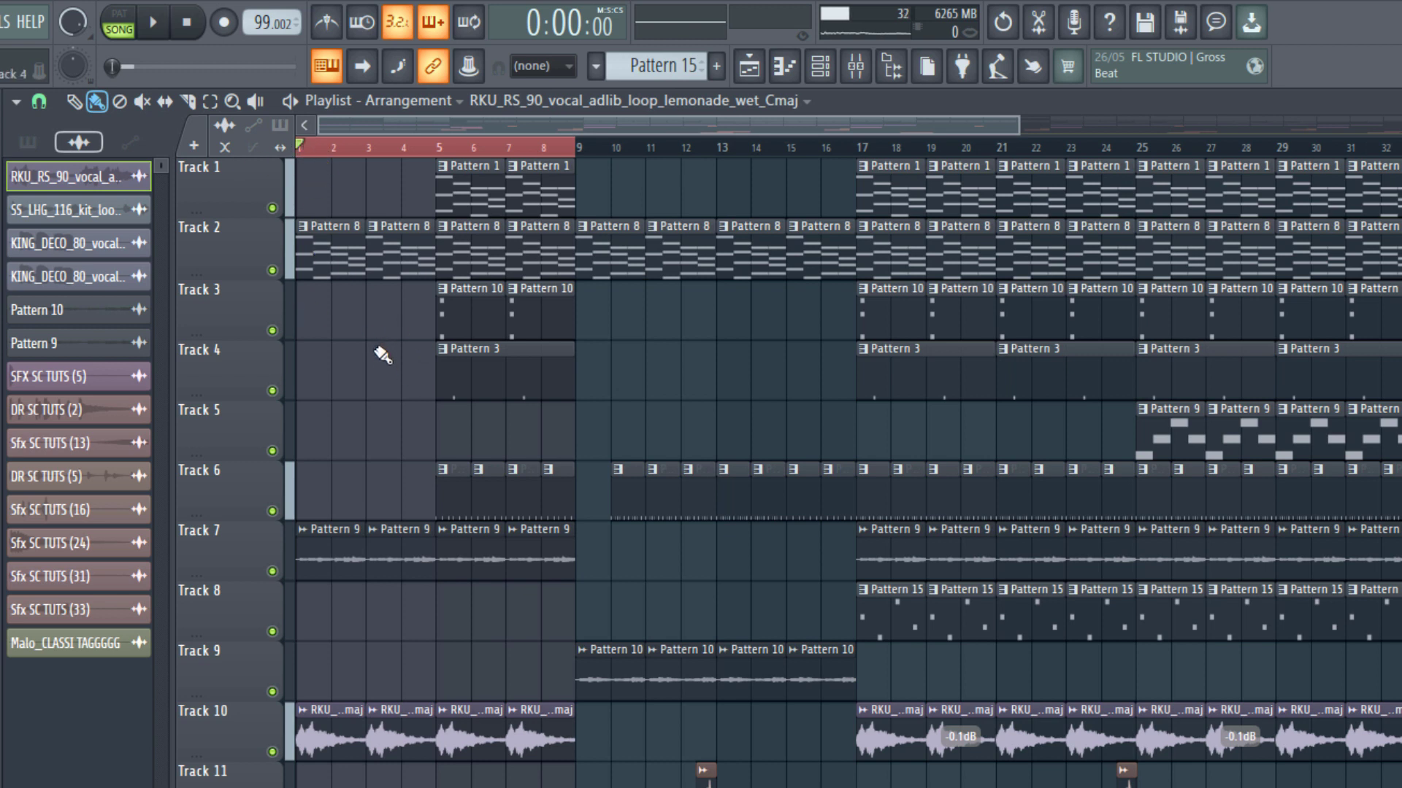
key("space")
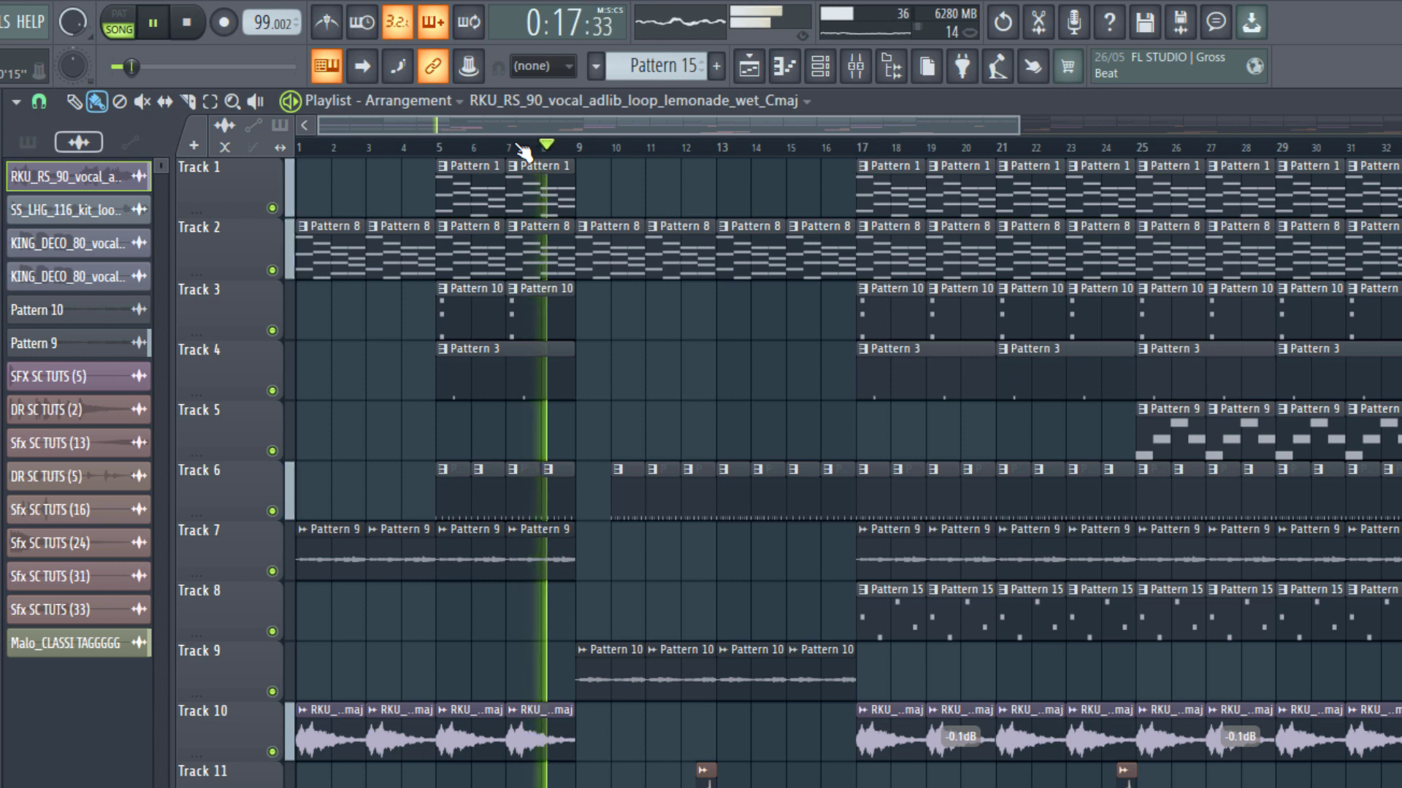
key("space")
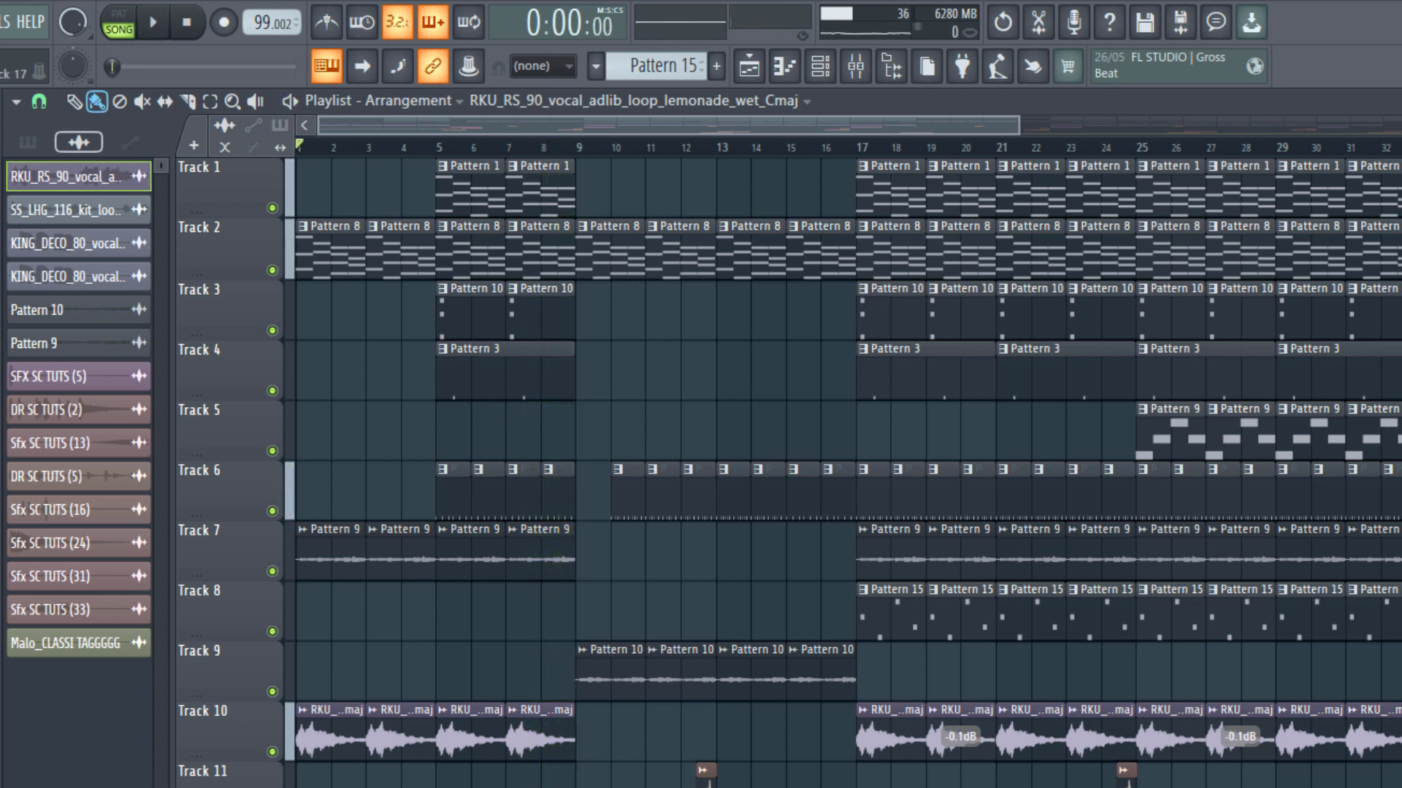
Highlight bars 17 to 32 and bars 33 to 36 in turn to examine the sections after the verse.
left_click_drag(582, 152, 1144, 175)
left_click_drag(802, 146, 1043, 157)
scroll(638, 234, "down", 2)
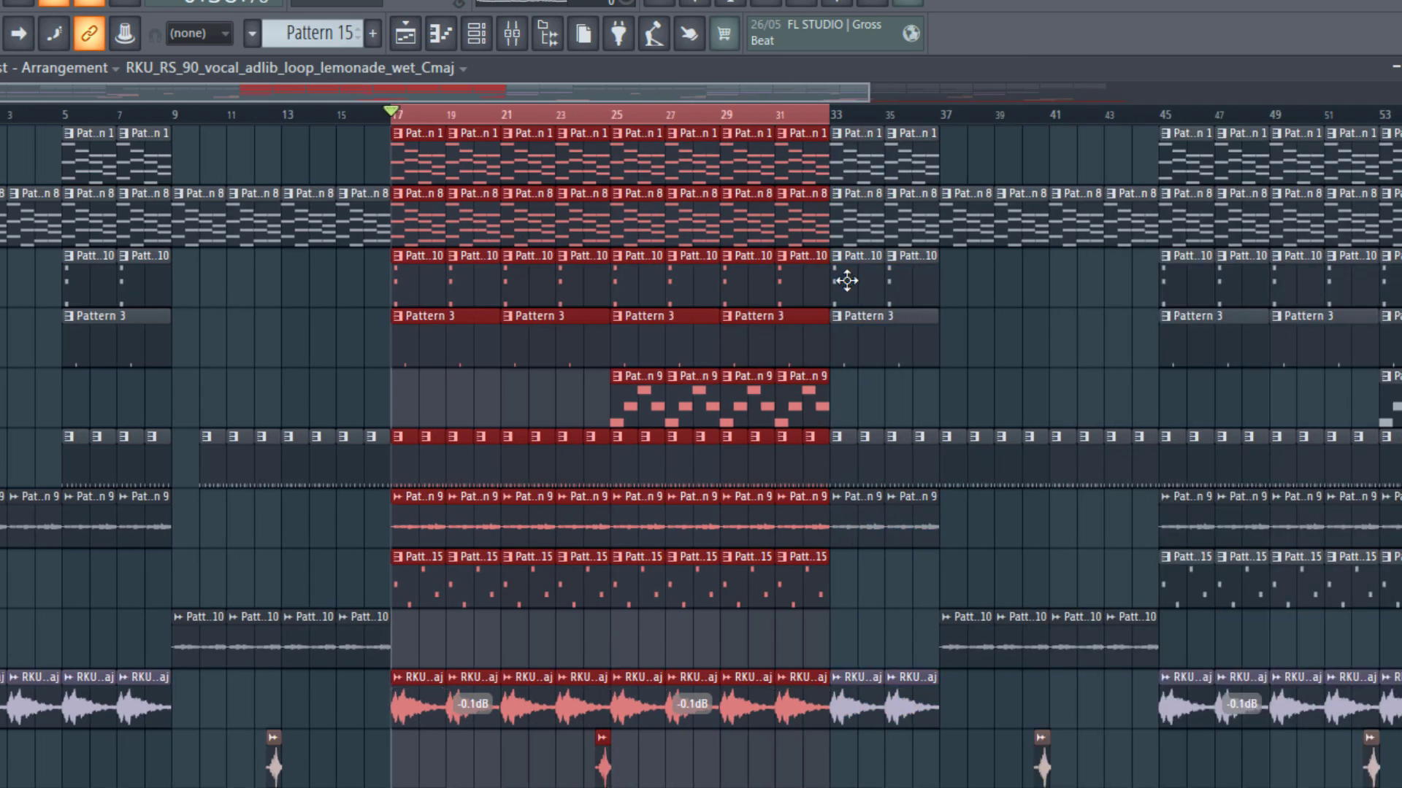
left_click_drag(841, 132, 935, 132)
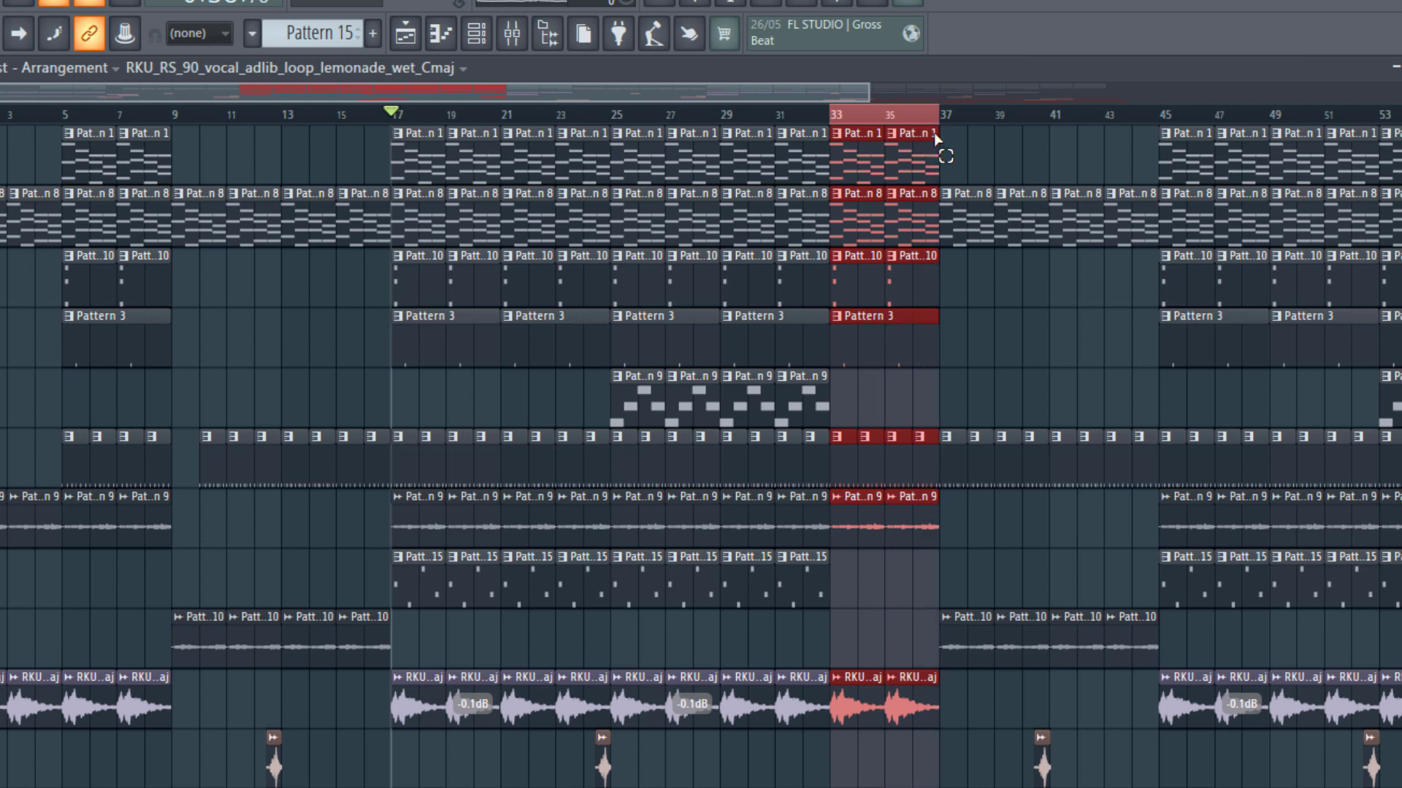
left_click(864, 114)
Place the playhead at bar 9 and highlight the clips between bars 9 and 17 on Tracks 2, 6 and 9.
left_click_drag(343, 117, 174, 144)
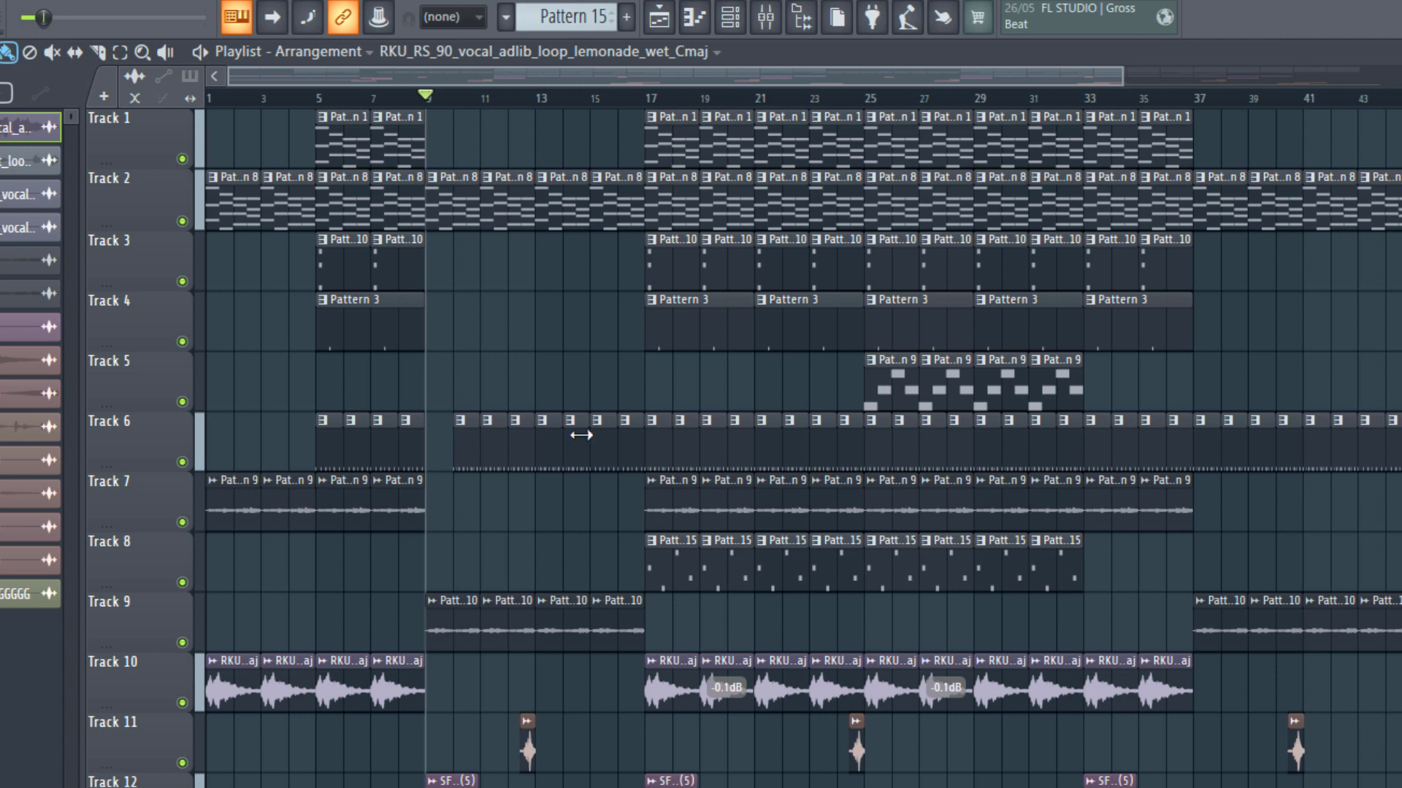
scroll(581, 435, "down", 1)
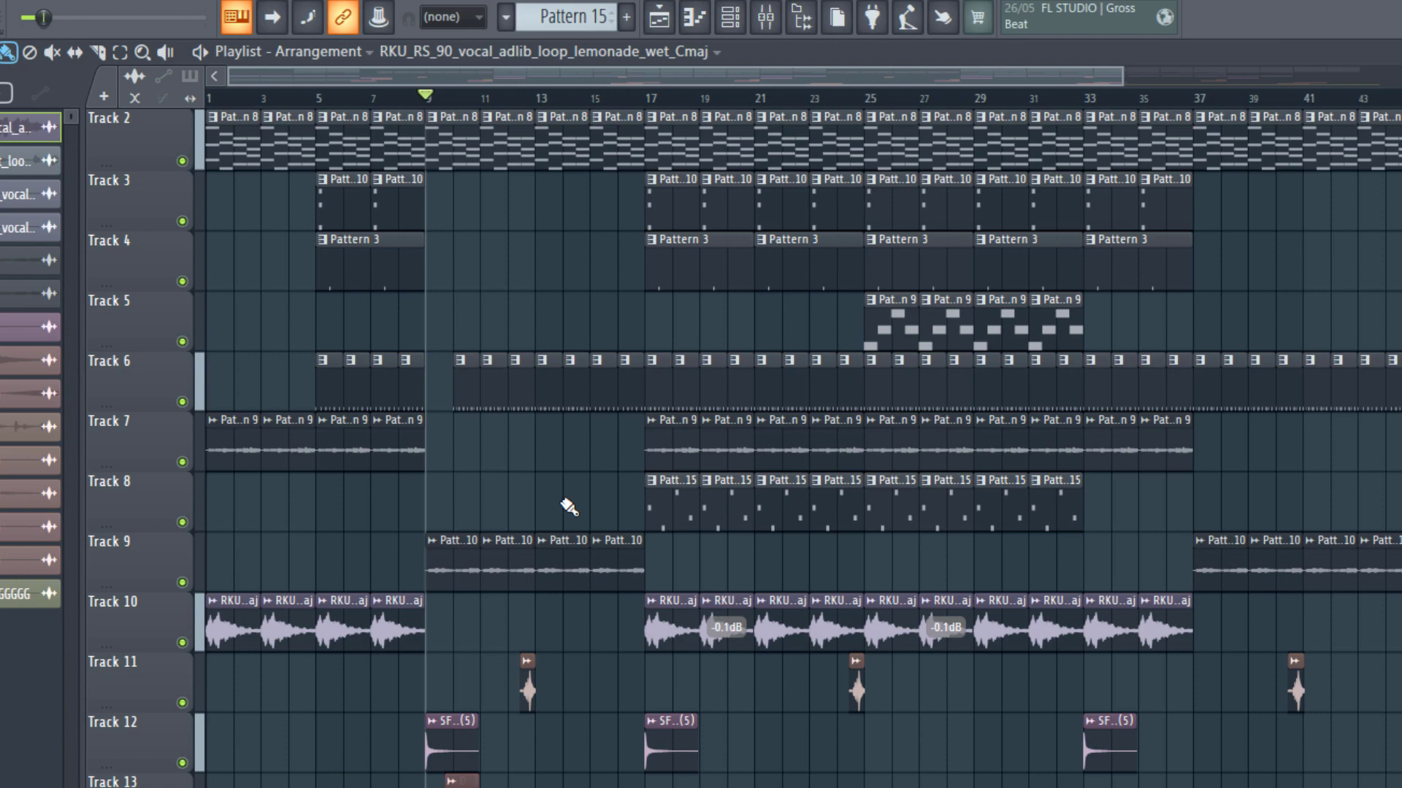
scroll(568, 507, "up", 1)
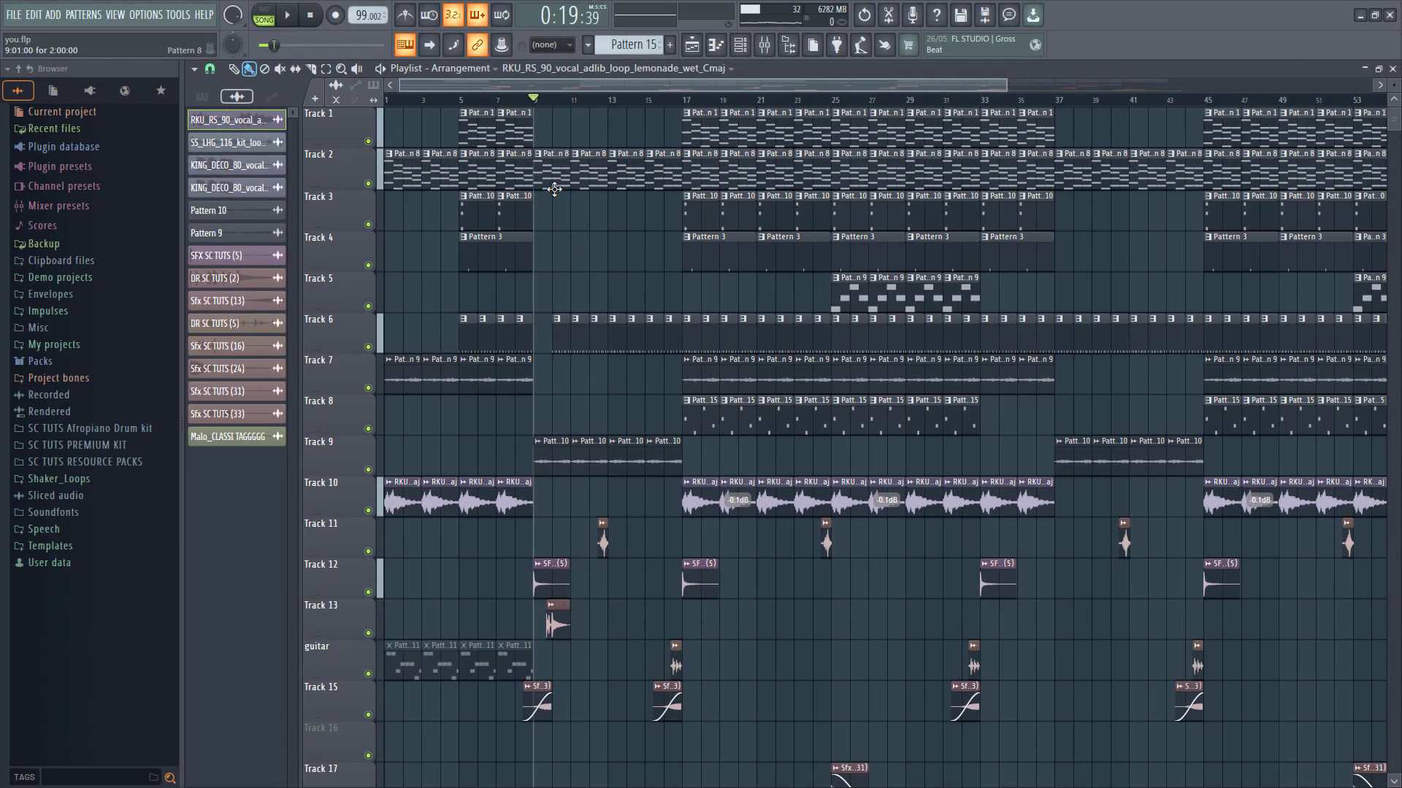
left_click_drag(540, 141, 671, 478)
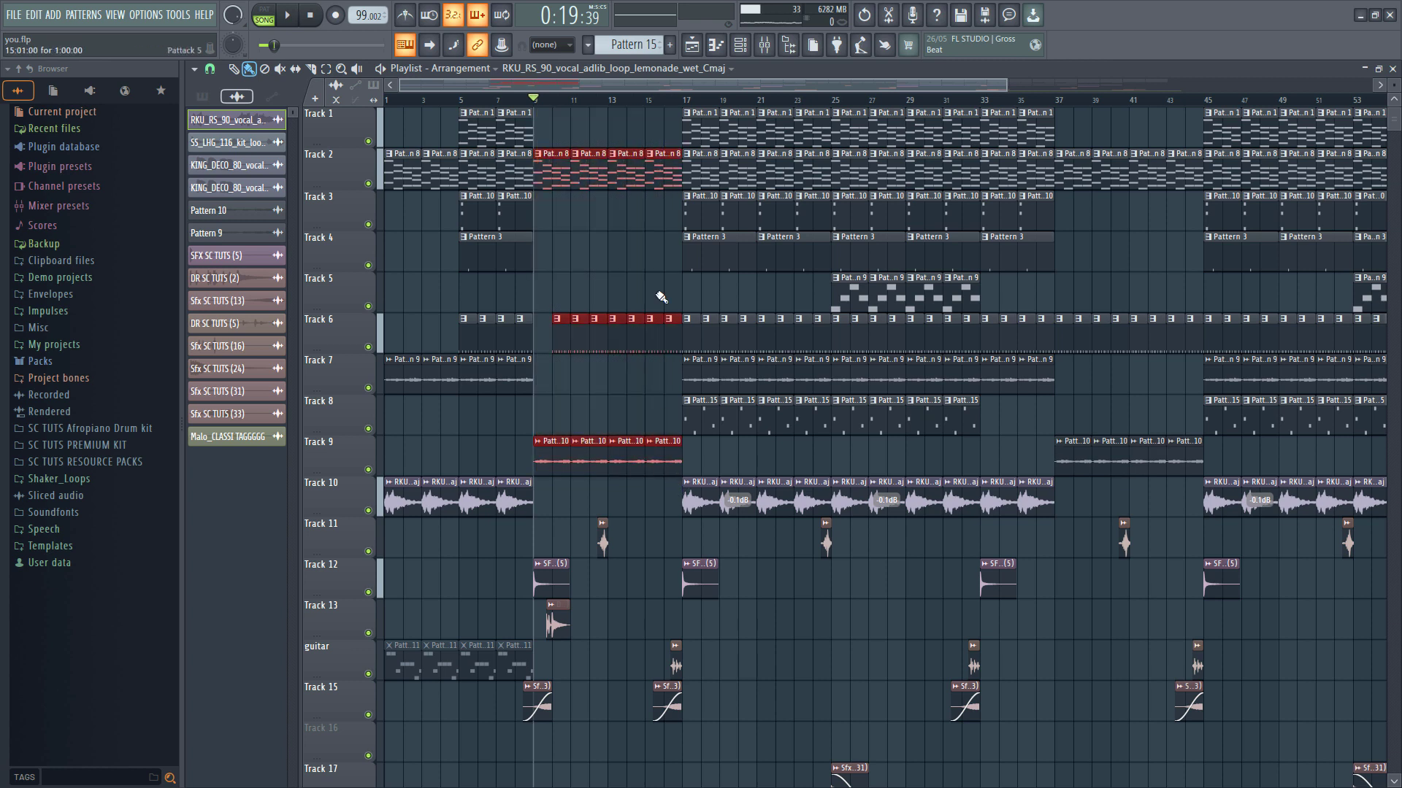
left_click(652, 278)
Move the playhead to bars 17 and 25 and highlight the four Pattern 9 clips on Track 5.
left_click(684, 100)
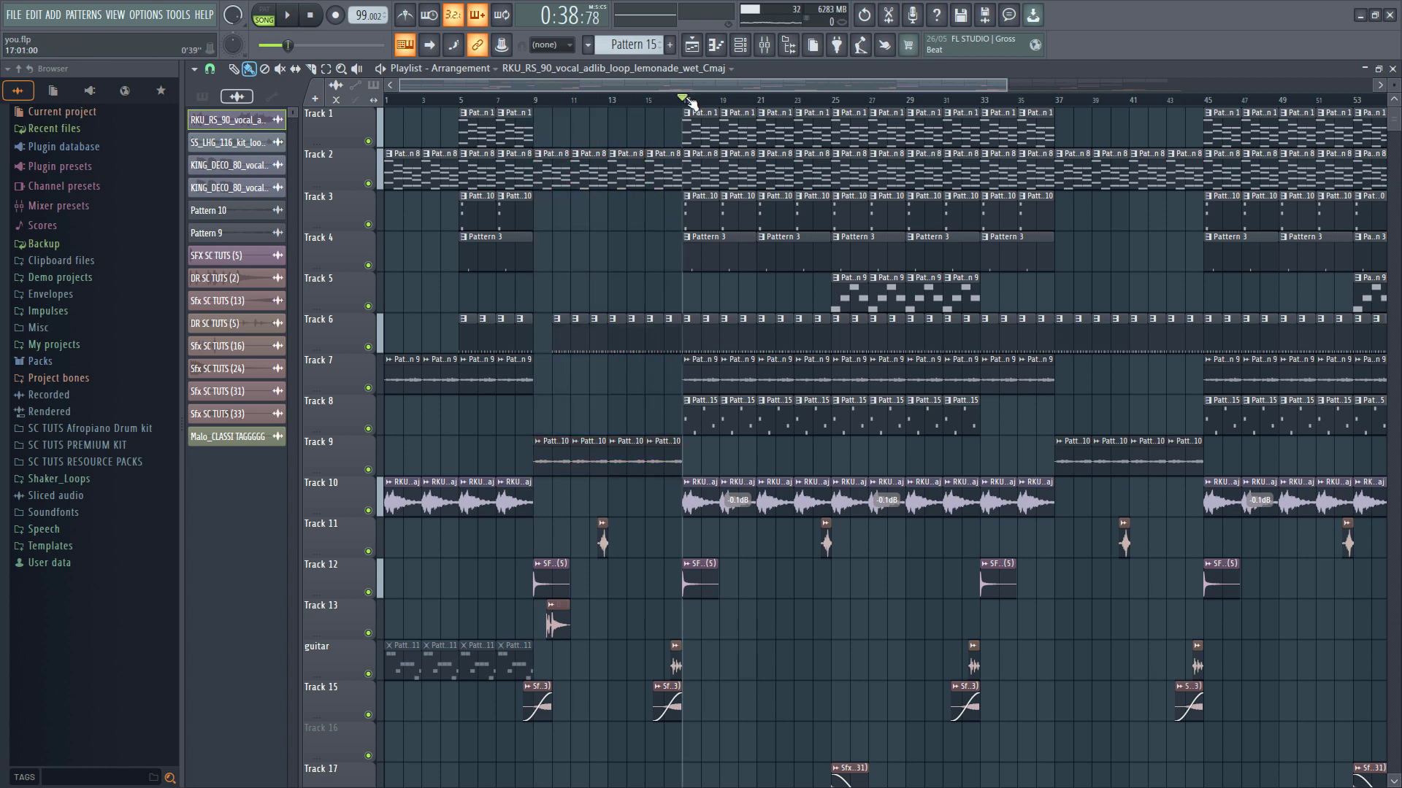
left_click_drag(666, 392, 765, 439)
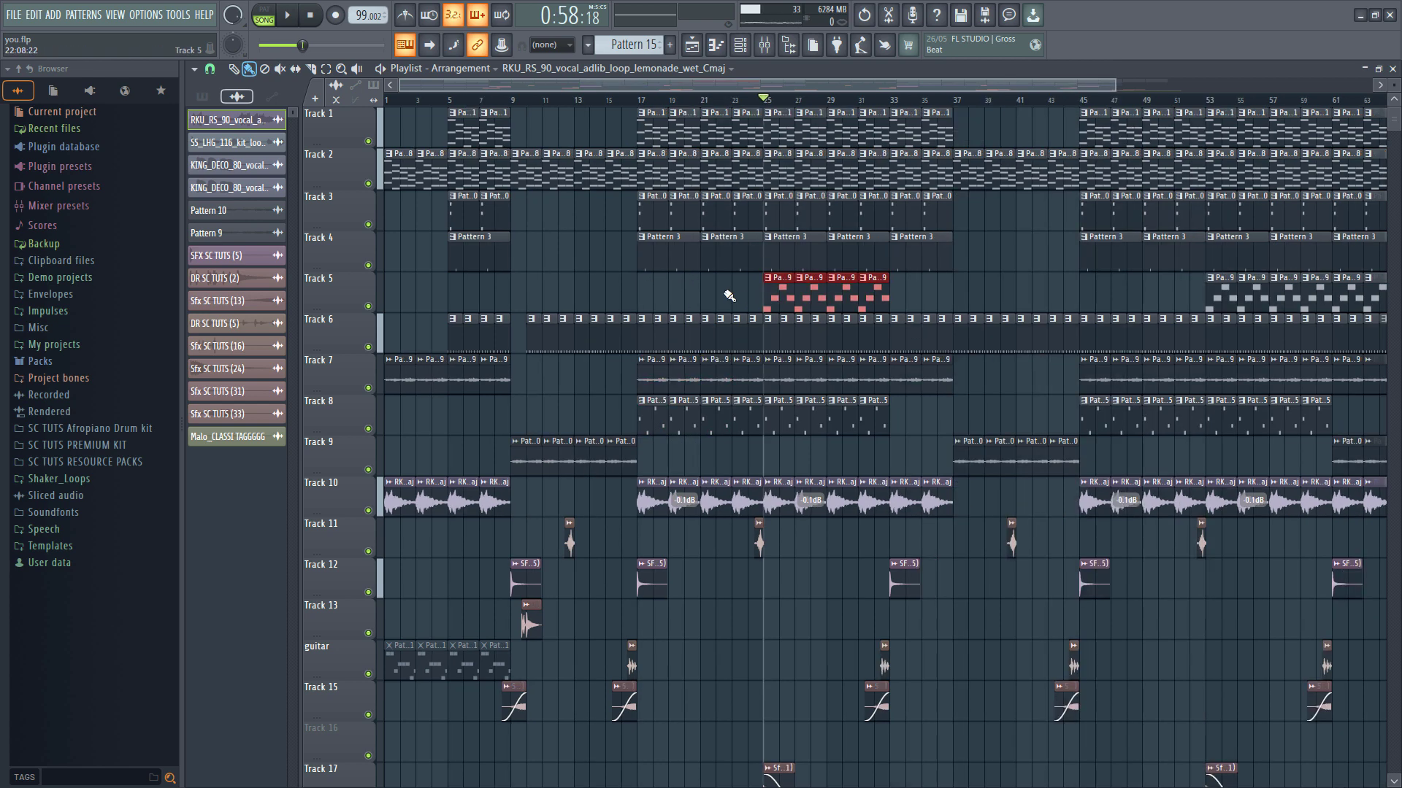
scroll(745, 296, "up", 2)
left_click_drag(738, 295, 994, 301)
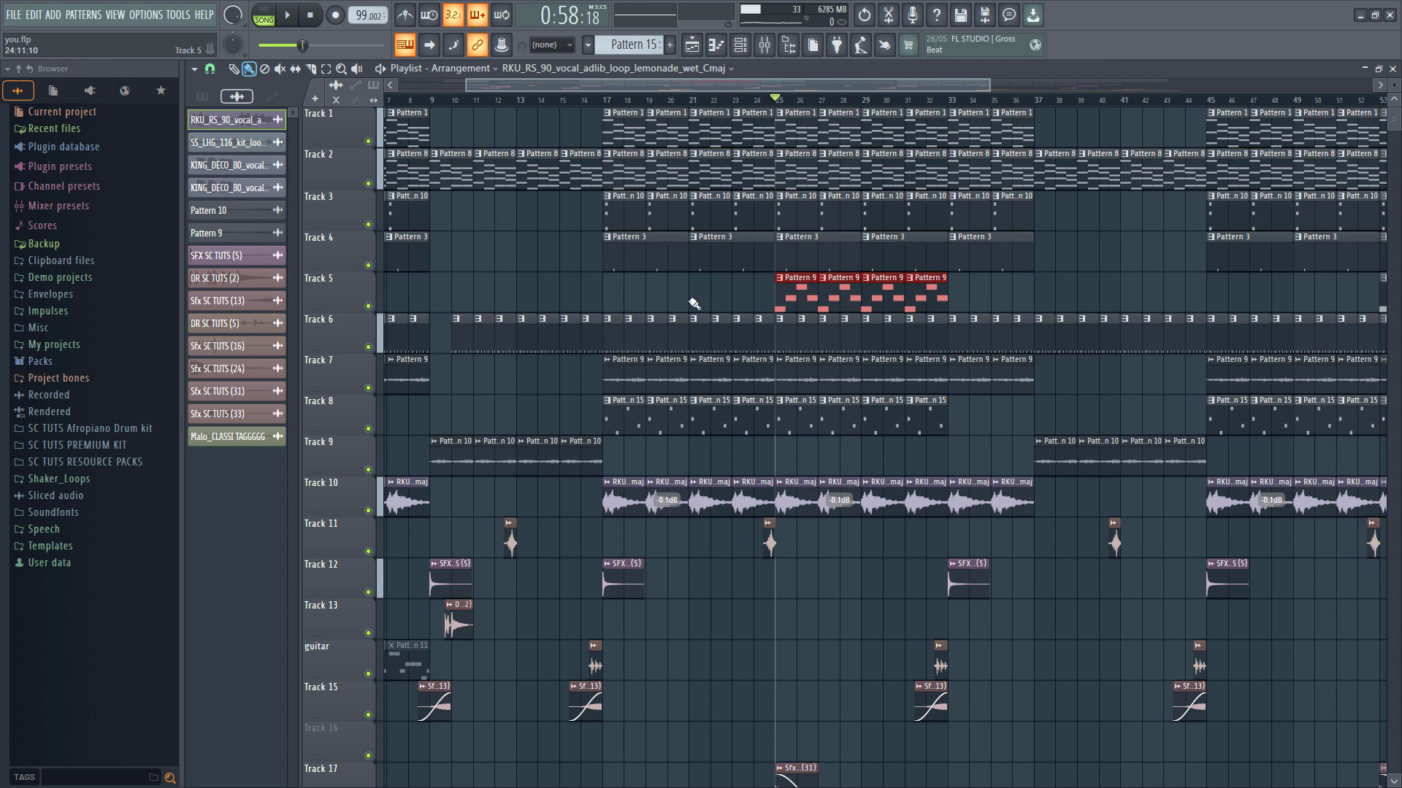
scroll(694, 301, "down", 2)
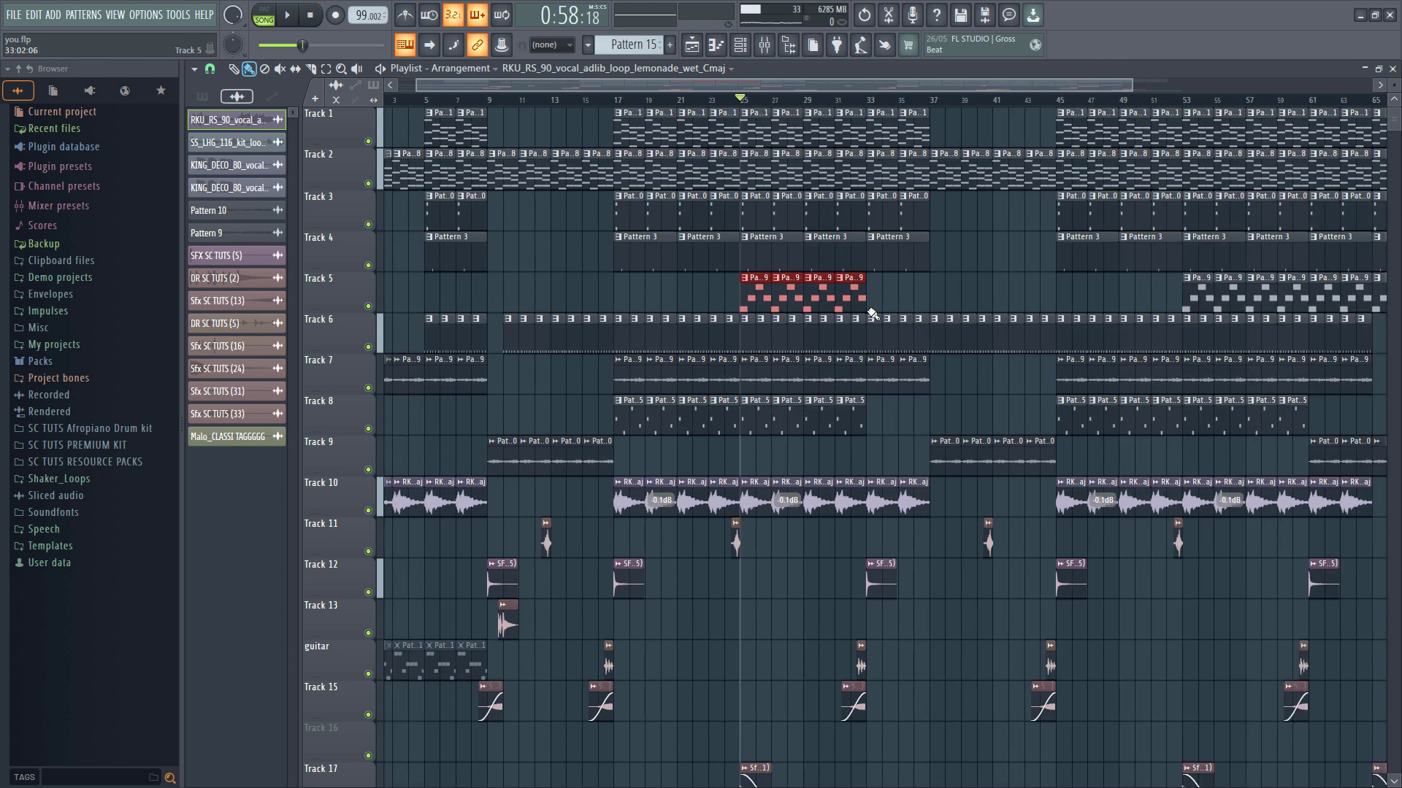
Bring the effect tracks from Track 11 downward into view and play the song from bar 9.
scroll(872, 313, "down", 6)
scroll(700, 260, "up", 2)
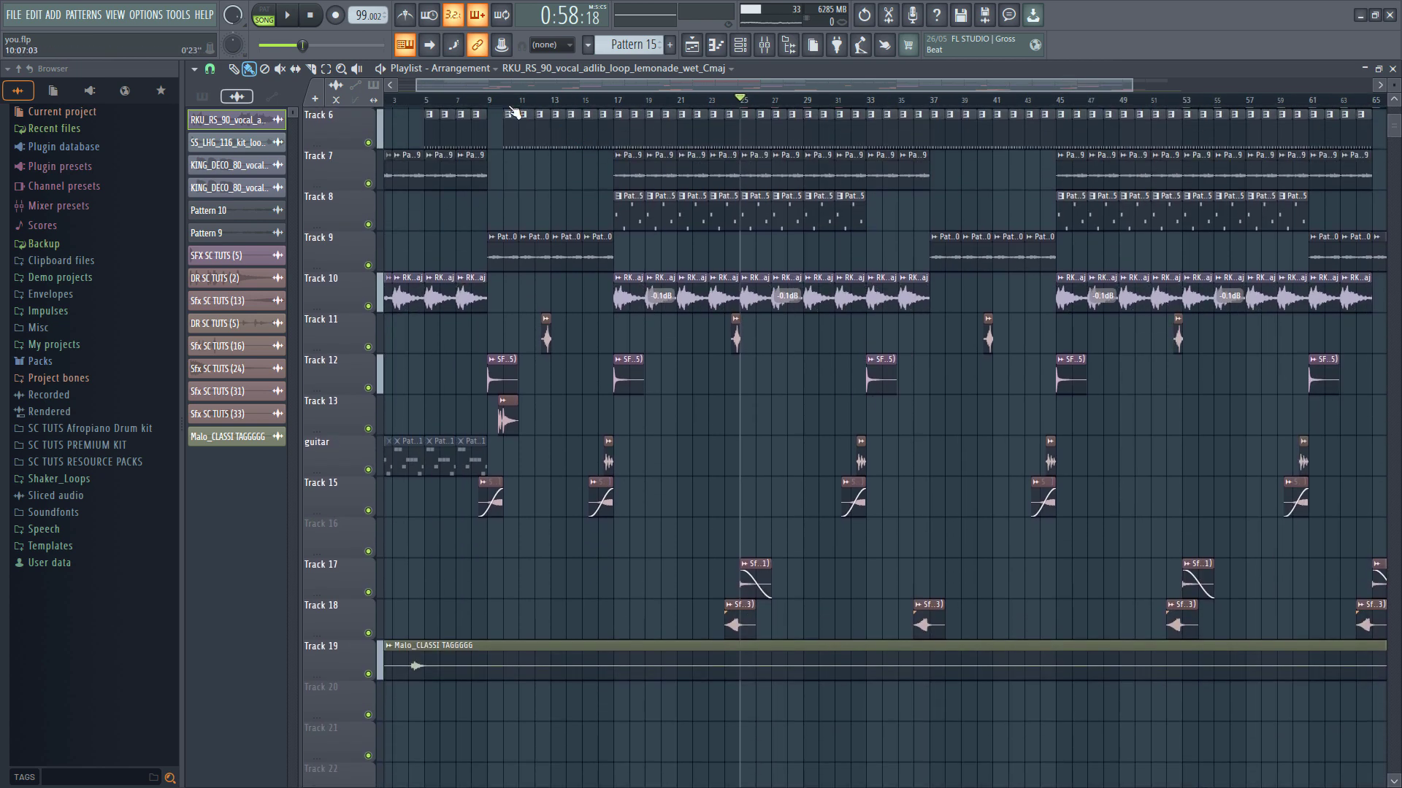
left_click_drag(478, 100, 488, 103)
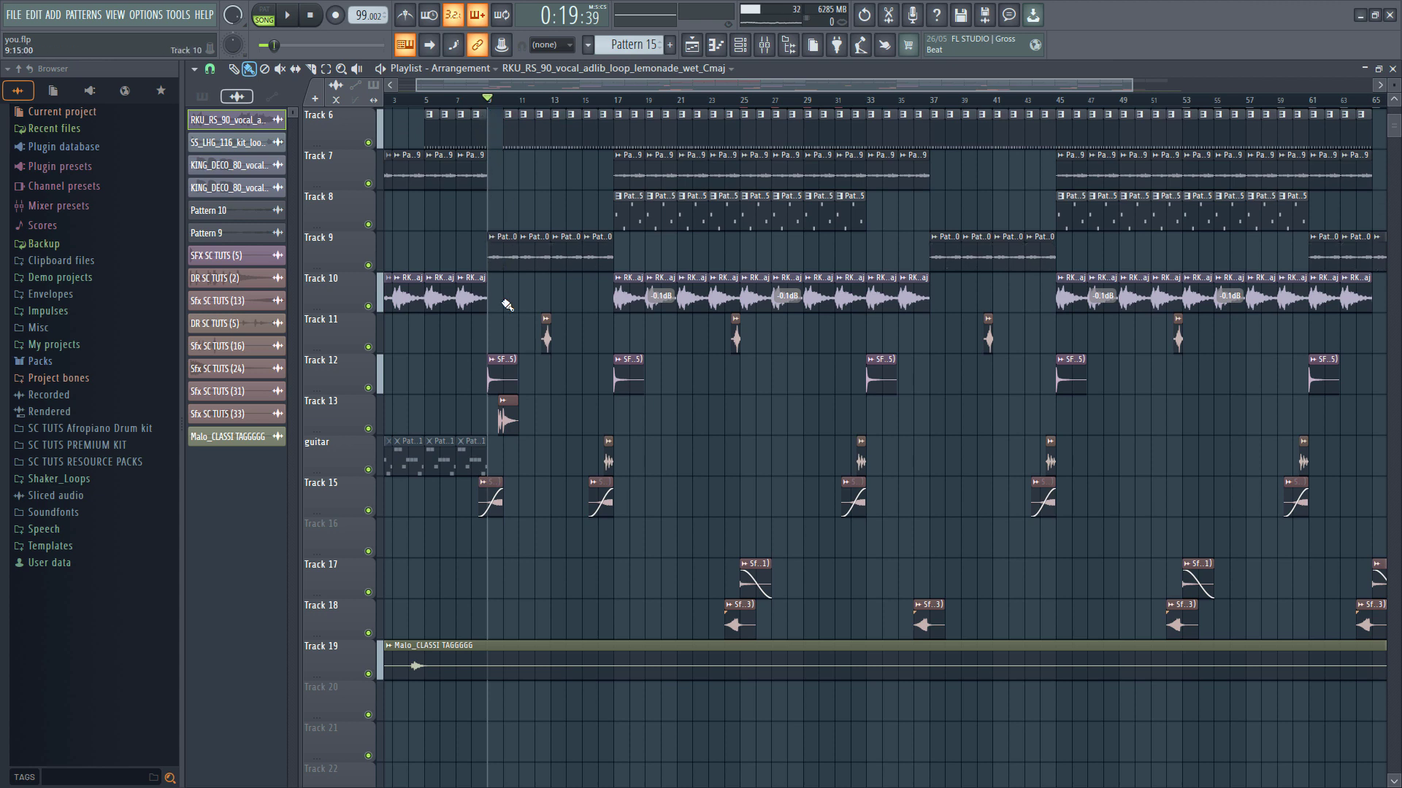
key("space")
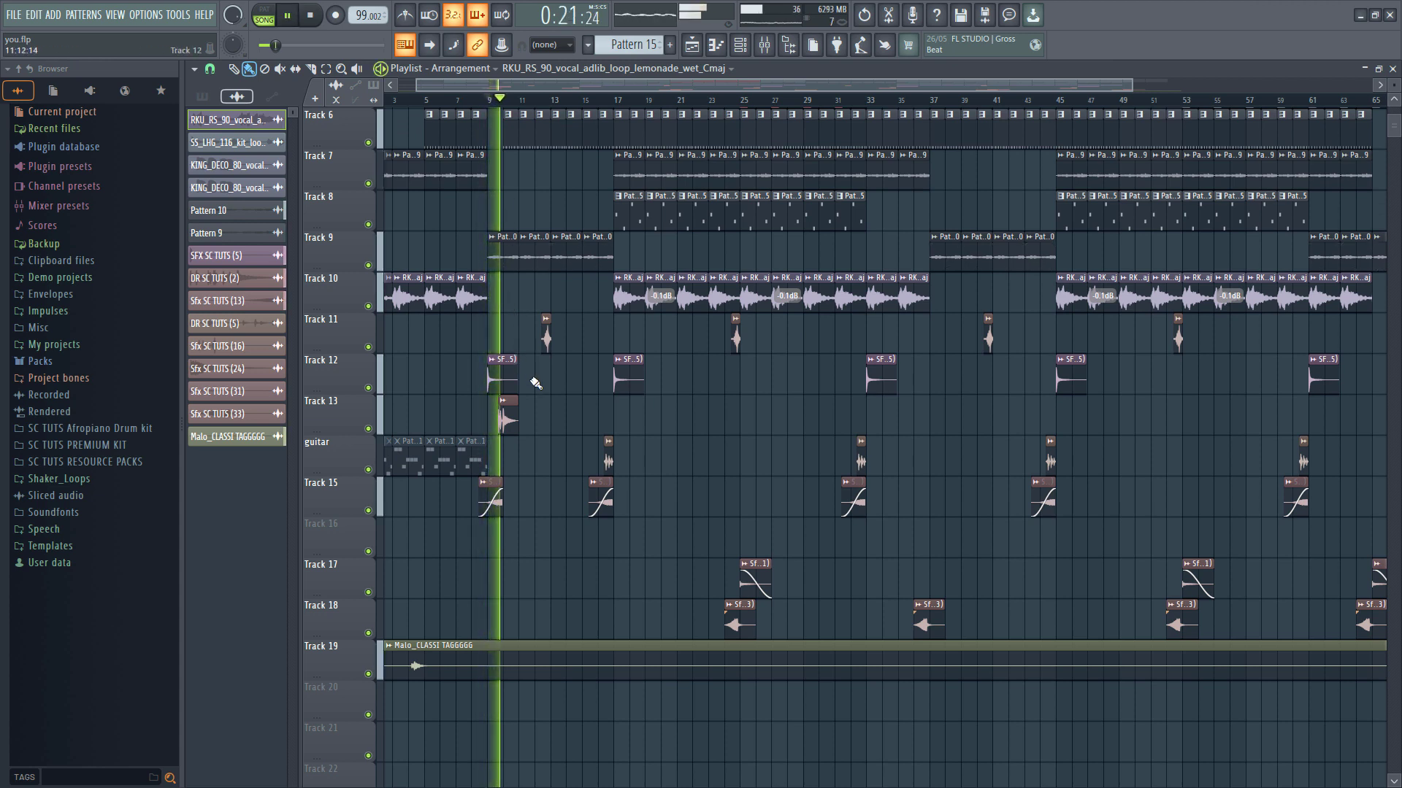
Listen to the section from bar 9 while looking over its pattern and effect tracks, and stop playback.
scroll(624, 368, "up", 3)
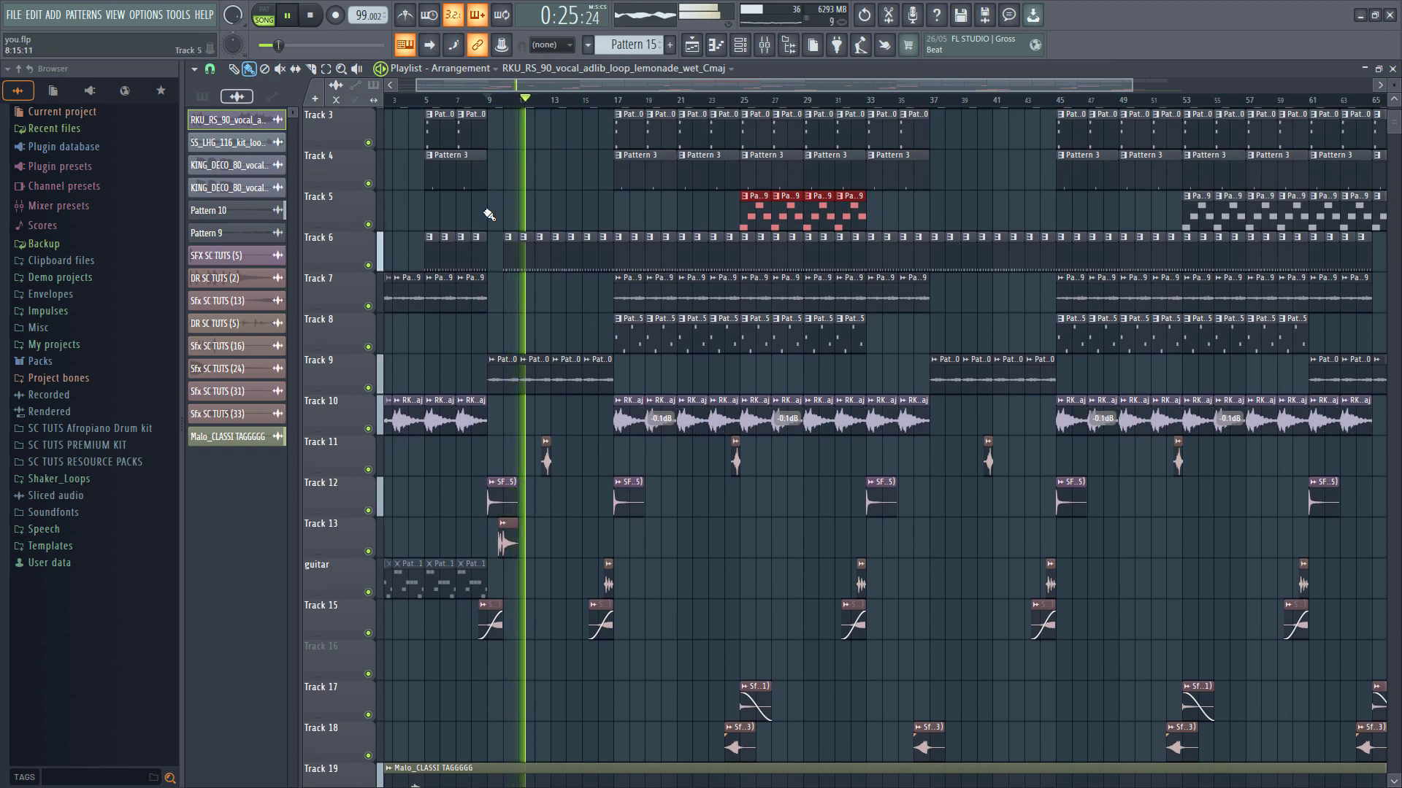
scroll(584, 312, "up", 3)
scroll(621, 313, "up", 2)
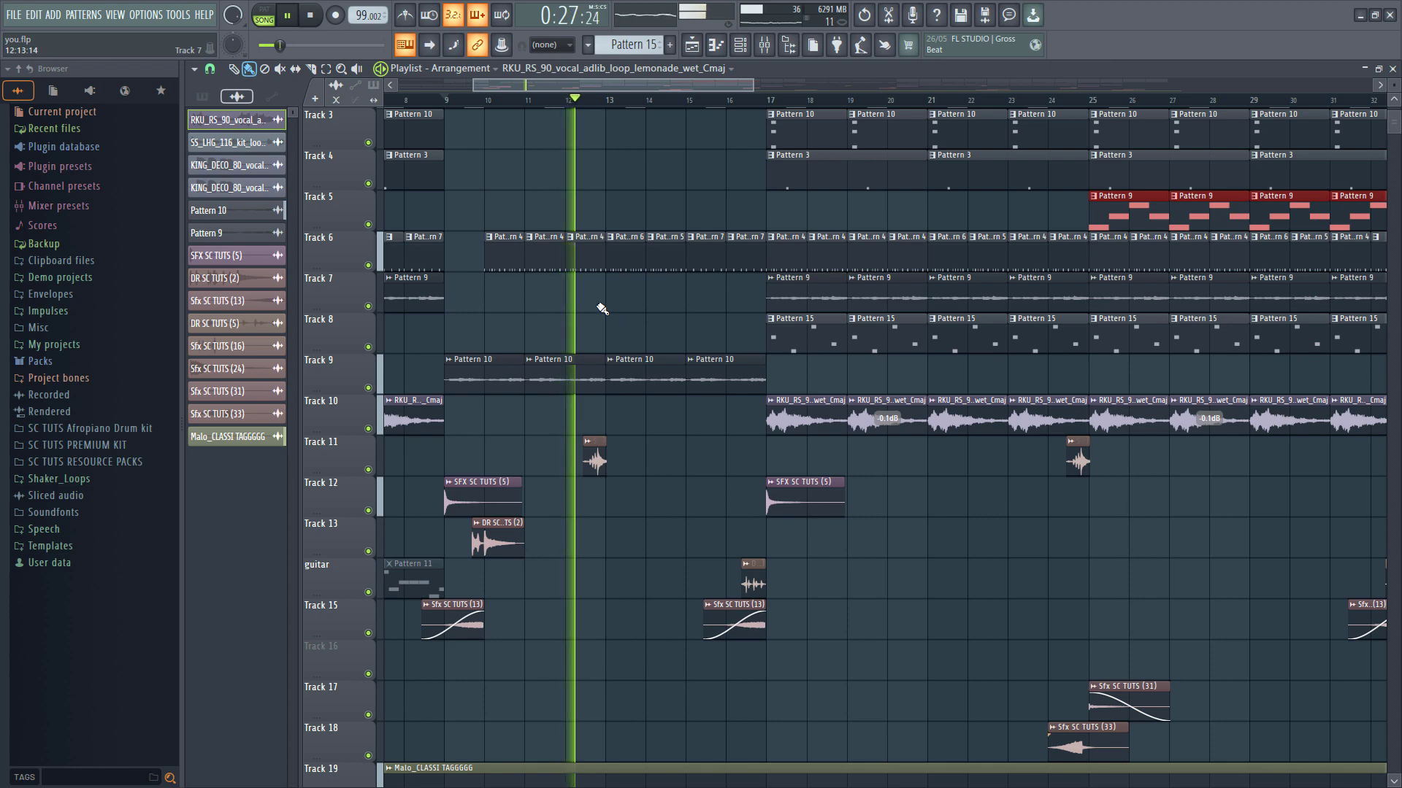
scroll(700, 388, "down", 5)
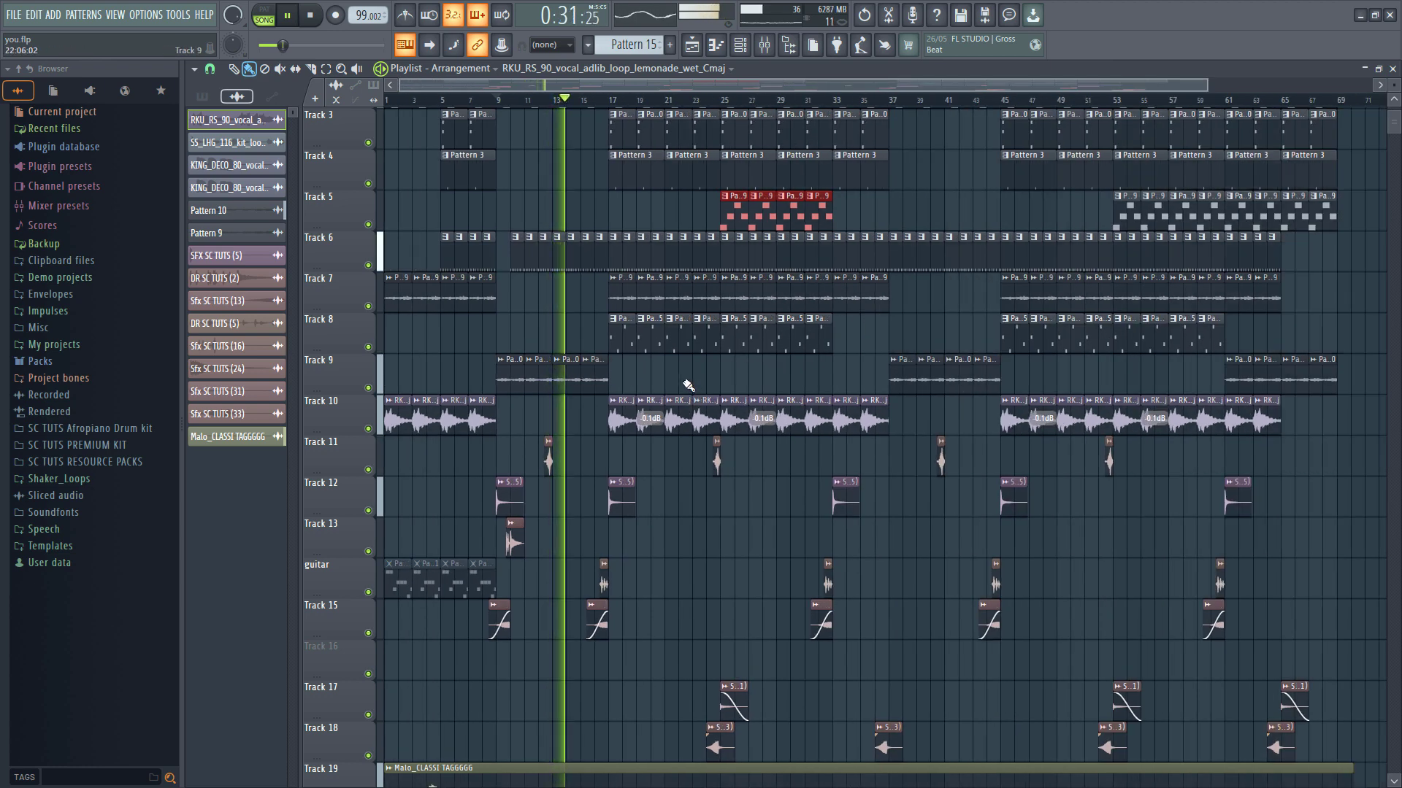
key("space")
scroll(697, 358, "down", 4)
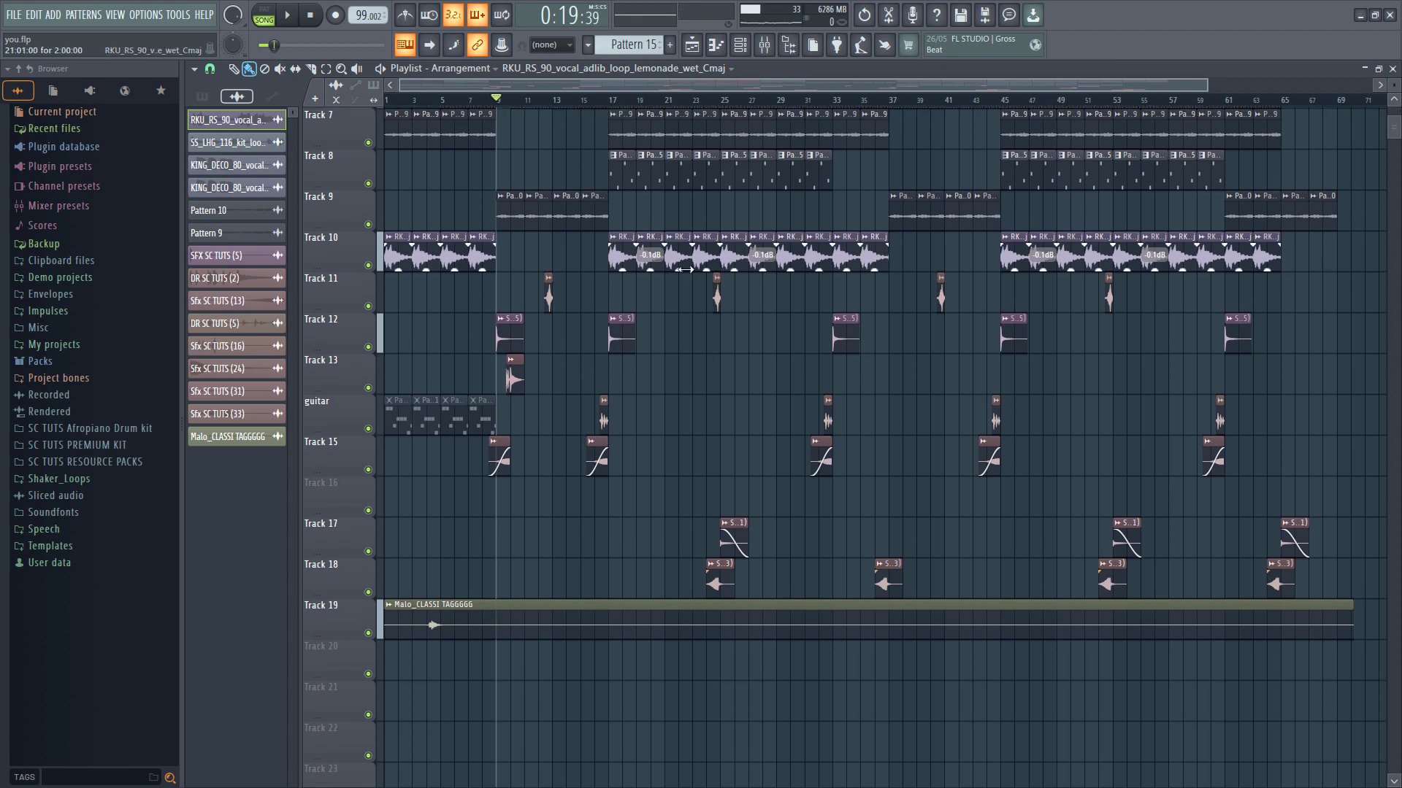
scroll(691, 283, "up", 6)
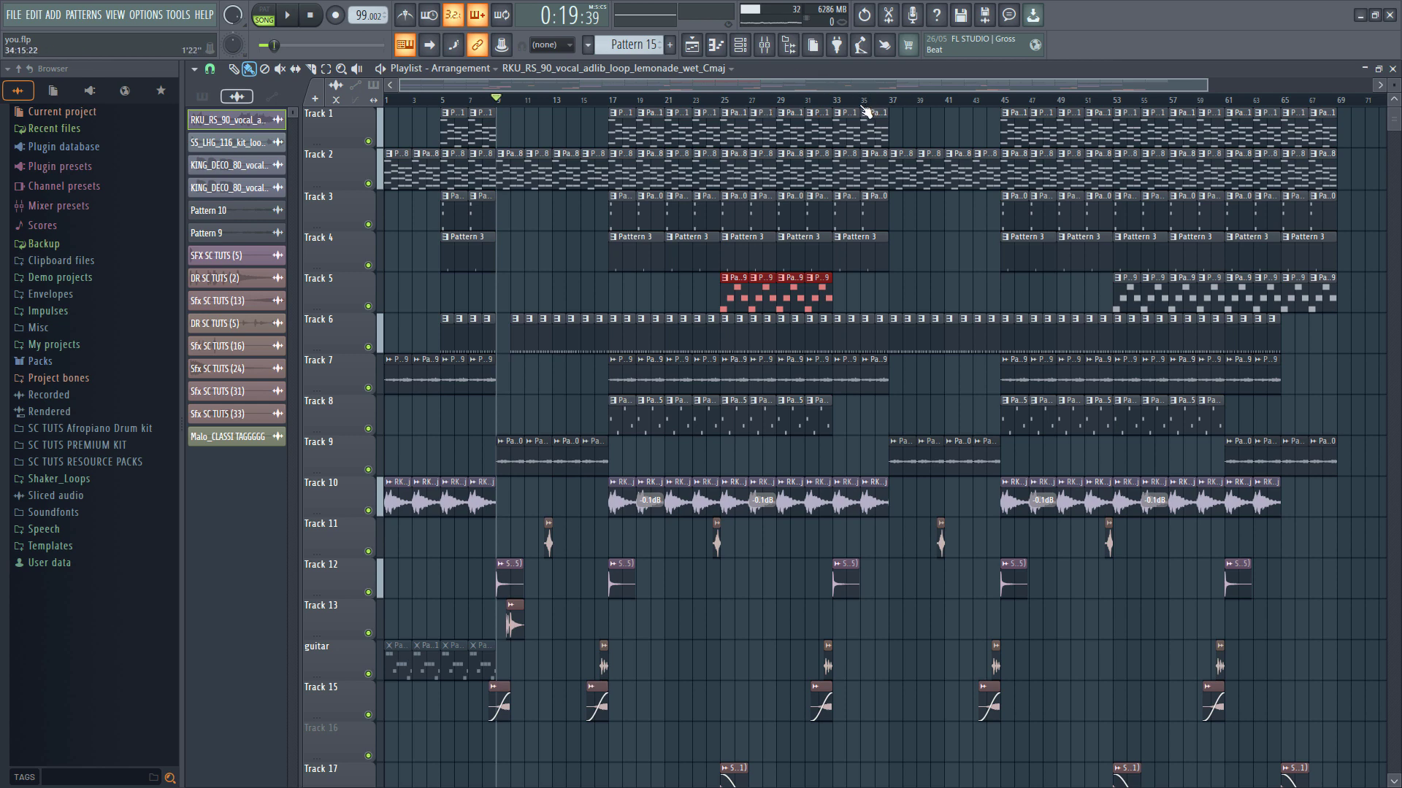
Play the song from bar 32 through the start of bar 37, checking the effect tracks down to Track 19.
left_click_drag(847, 107, 819, 107)
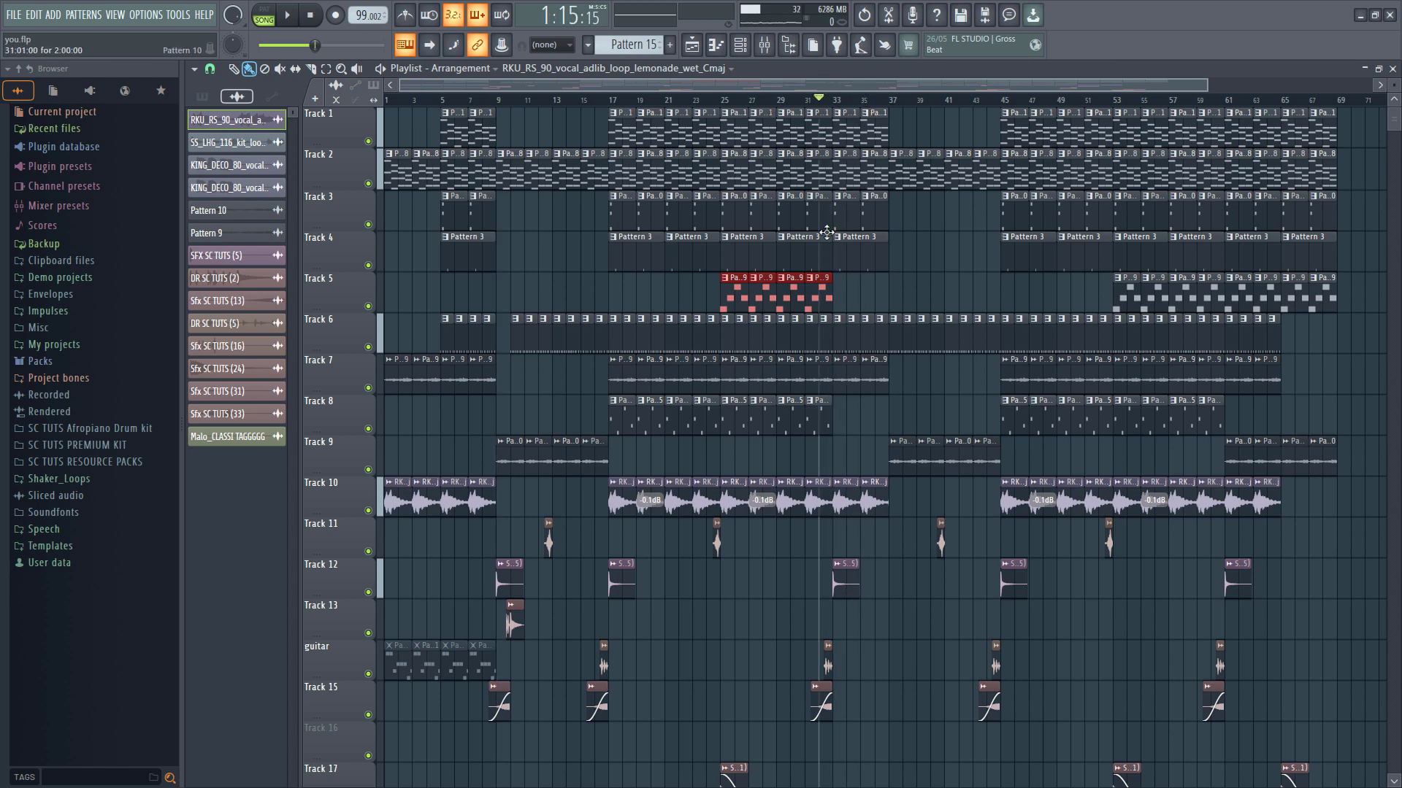
scroll(849, 208, "up", 2, "ctrl")
key("space")
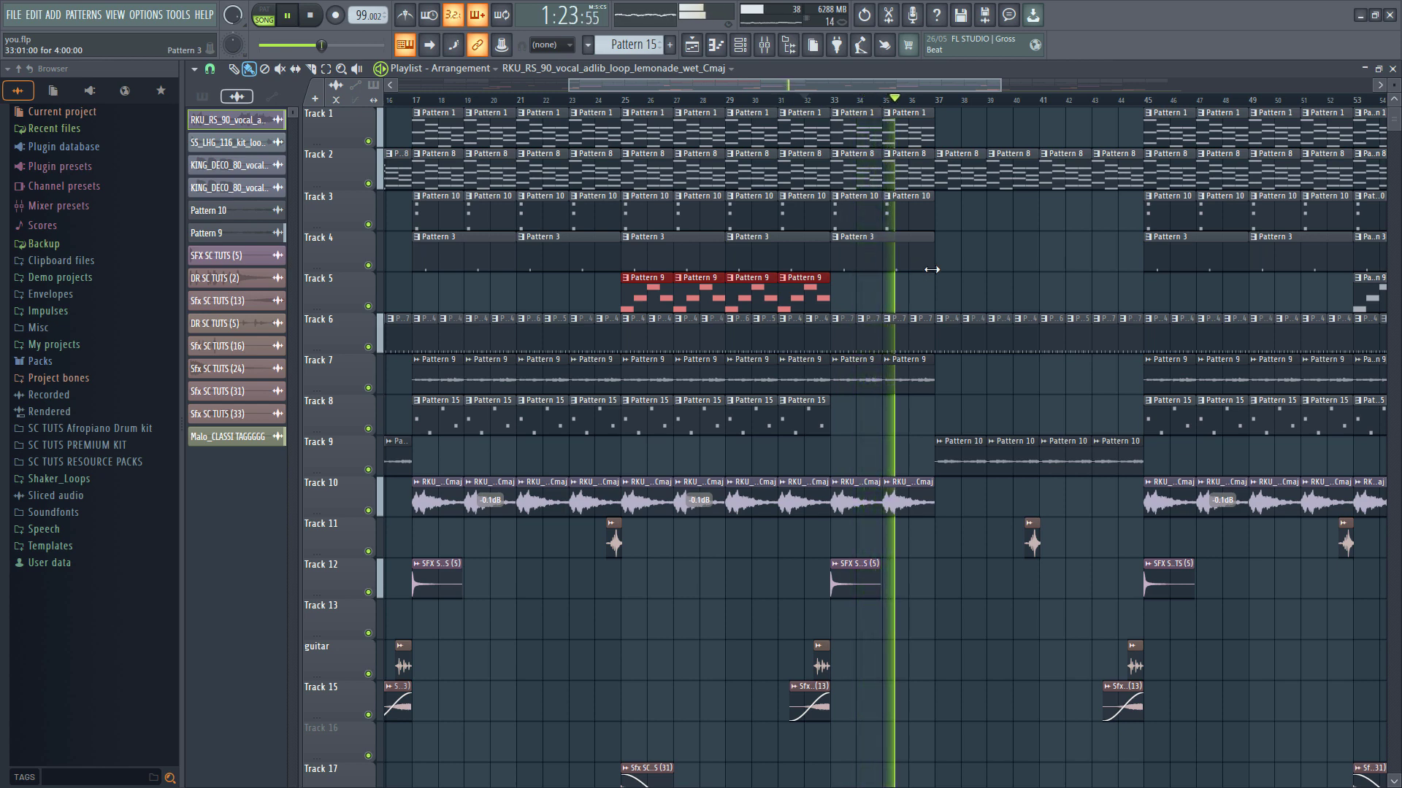
scroll(925, 282, "down", 2)
scroll(926, 282, "down", 3)
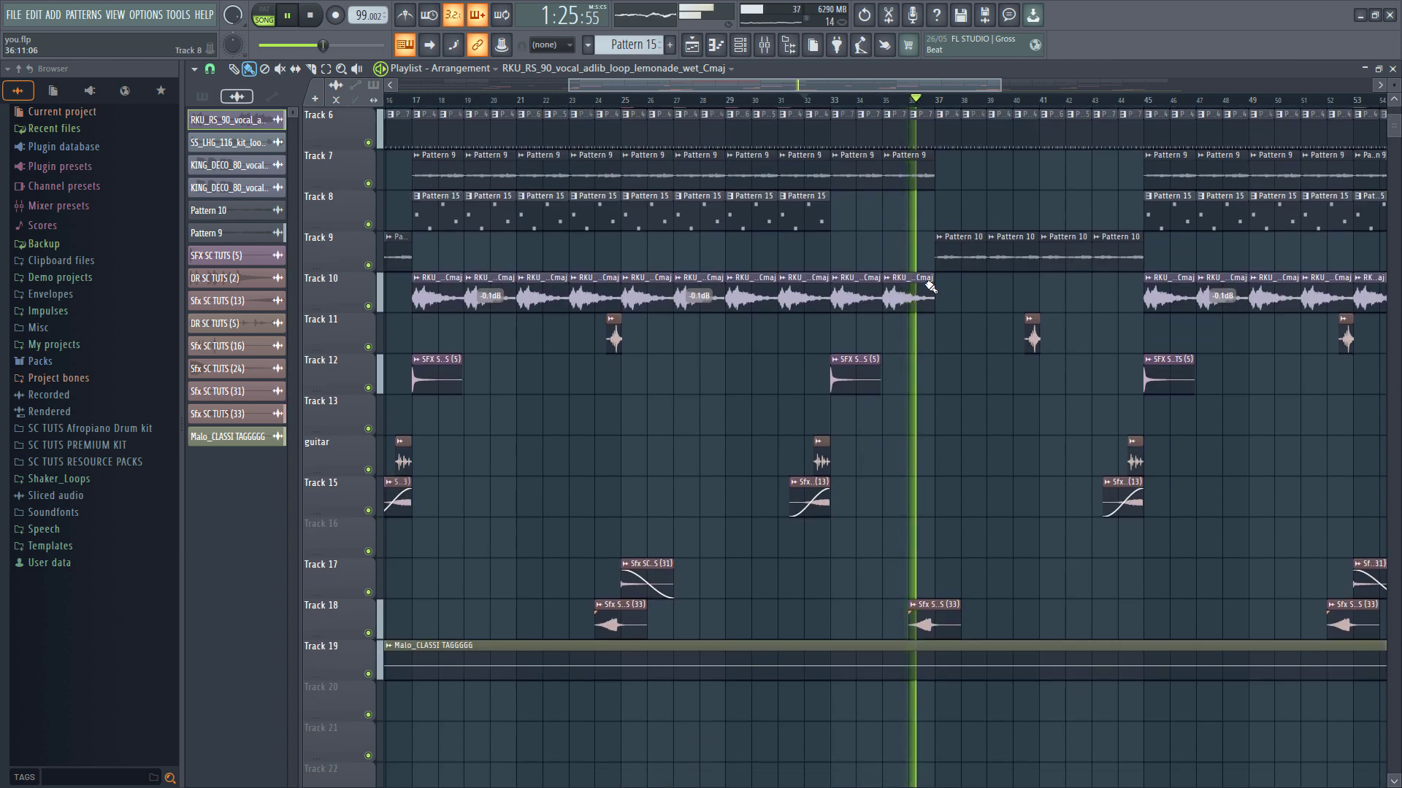
scroll(924, 283, "up", 3)
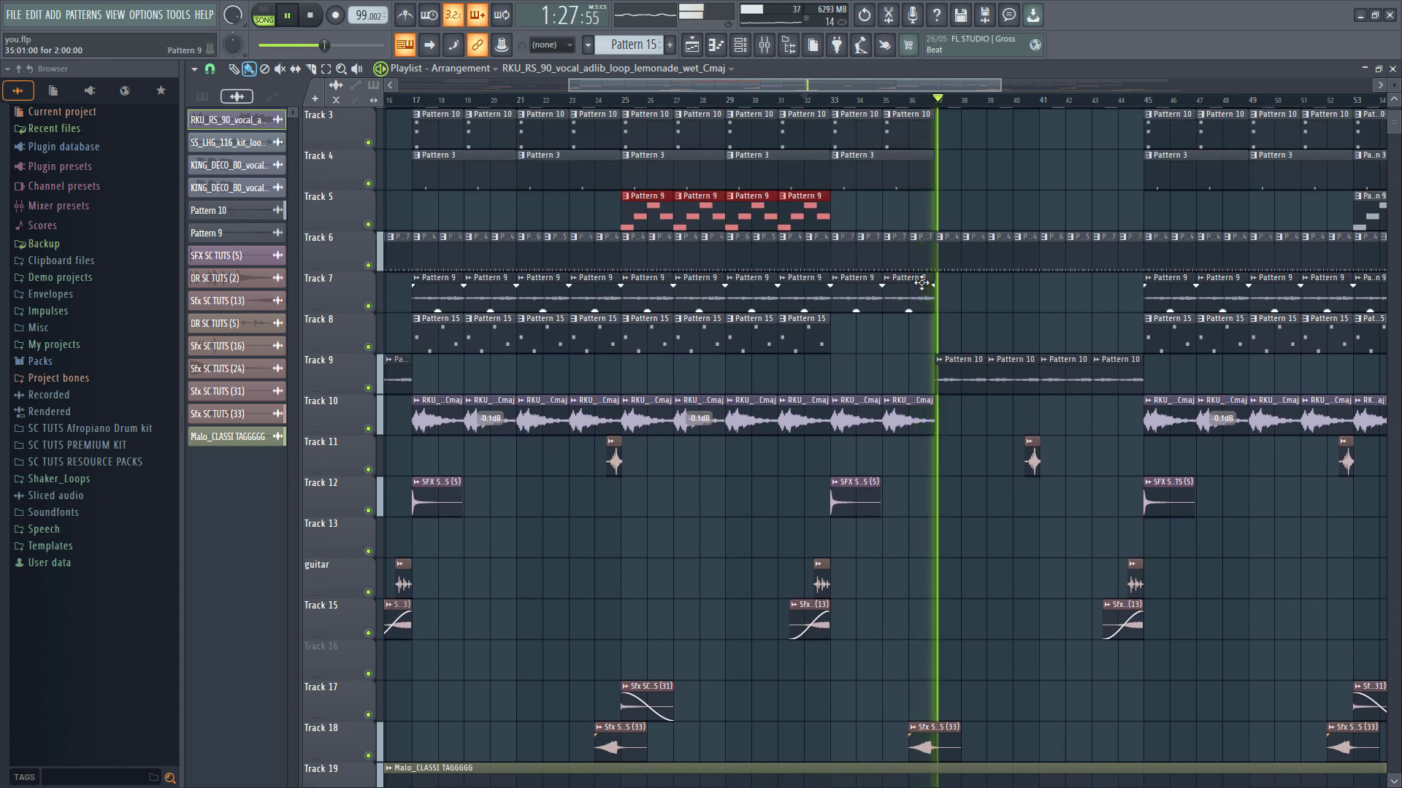
key("space")
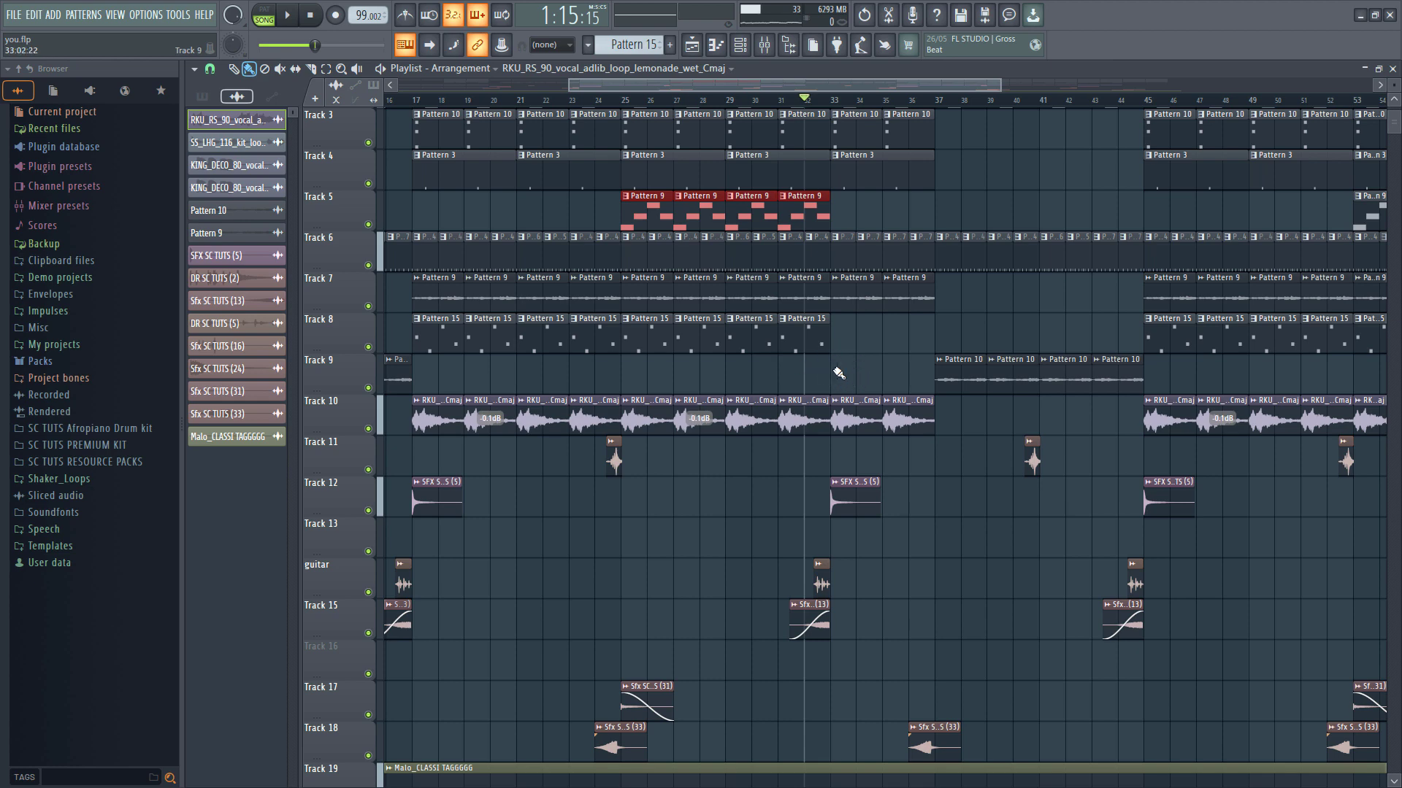
Look over the clips and effects between bars 33 and 37, and place the playhead at bar 37.
scroll(860, 381, "up", 2)
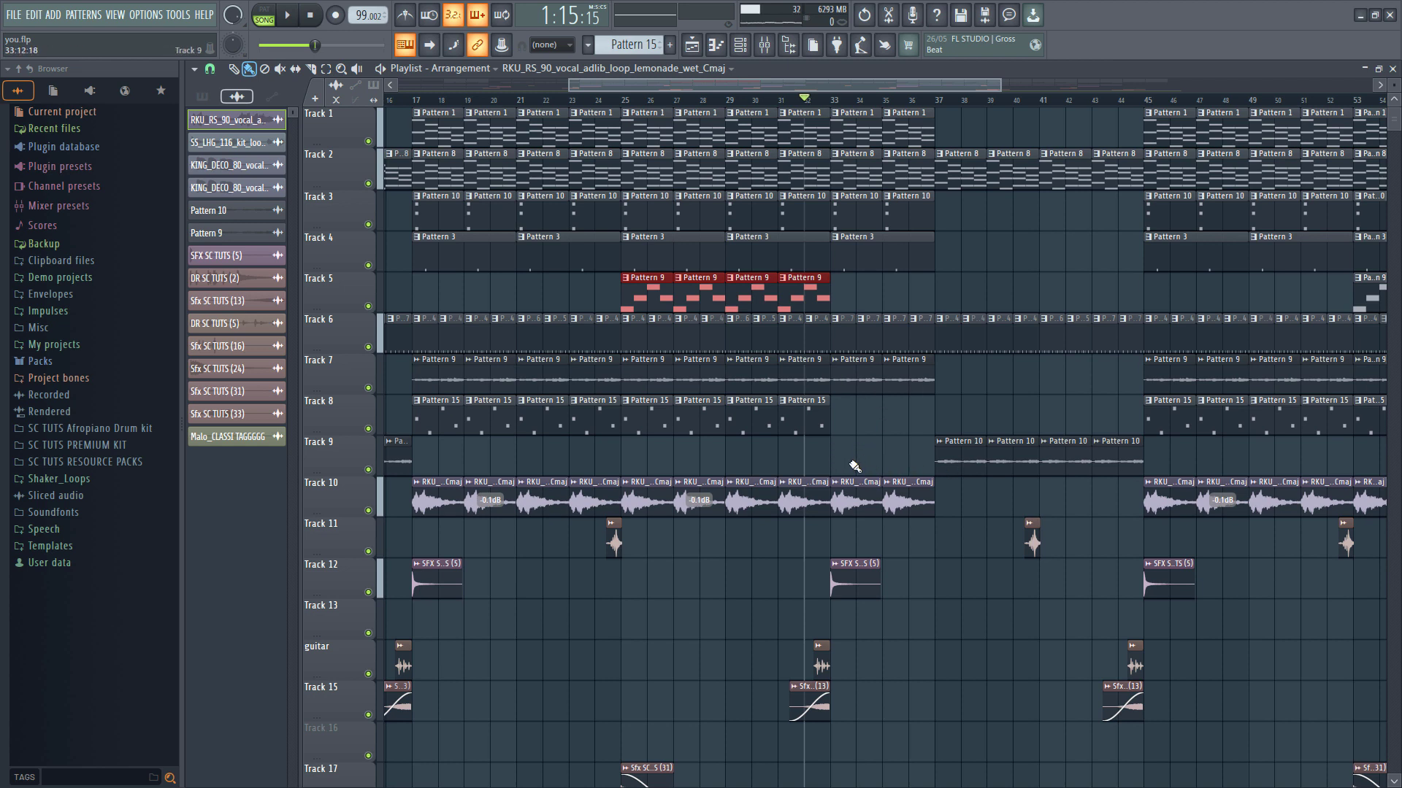
scroll(903, 409, "down", 3)
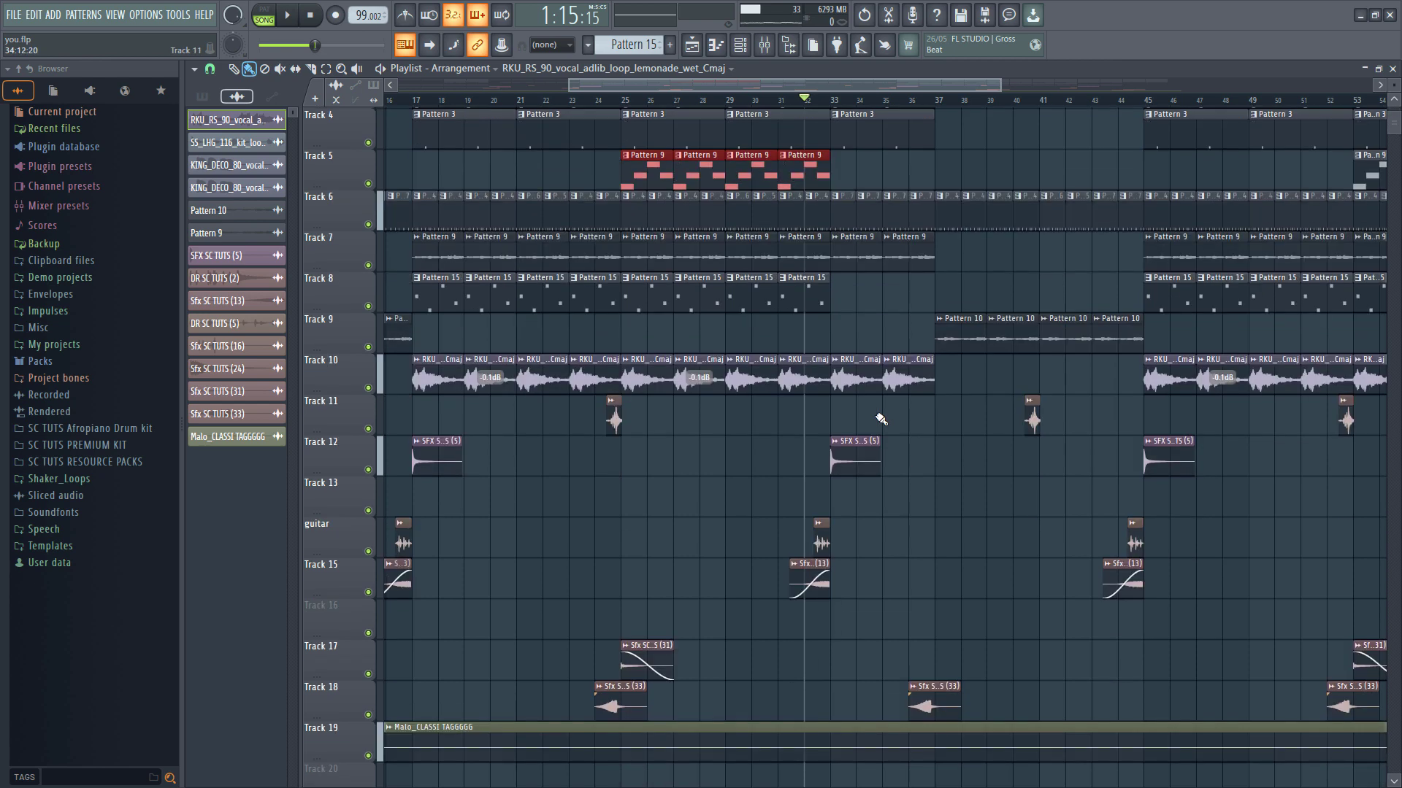
scroll(881, 418, "up", 3)
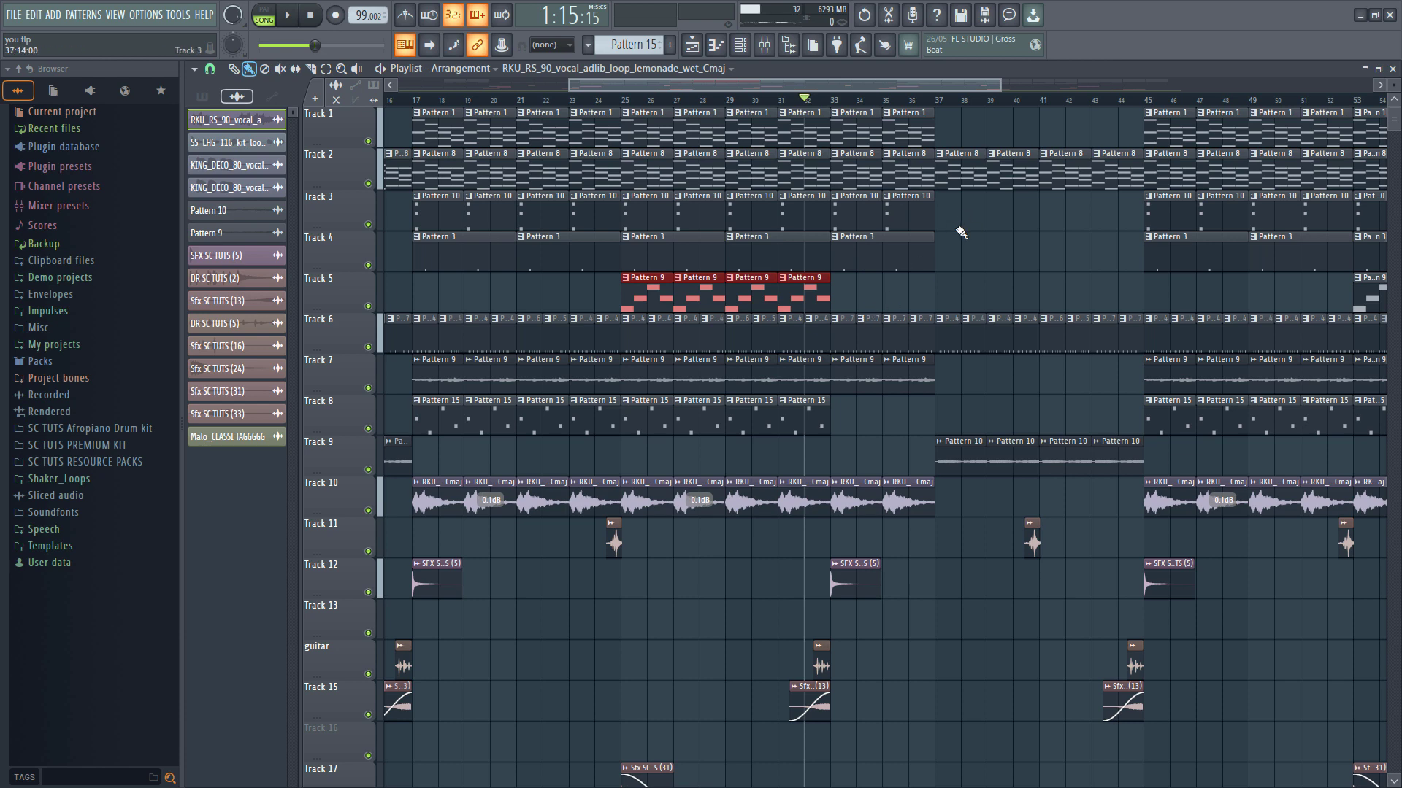
scroll(945, 230, "down", 1)
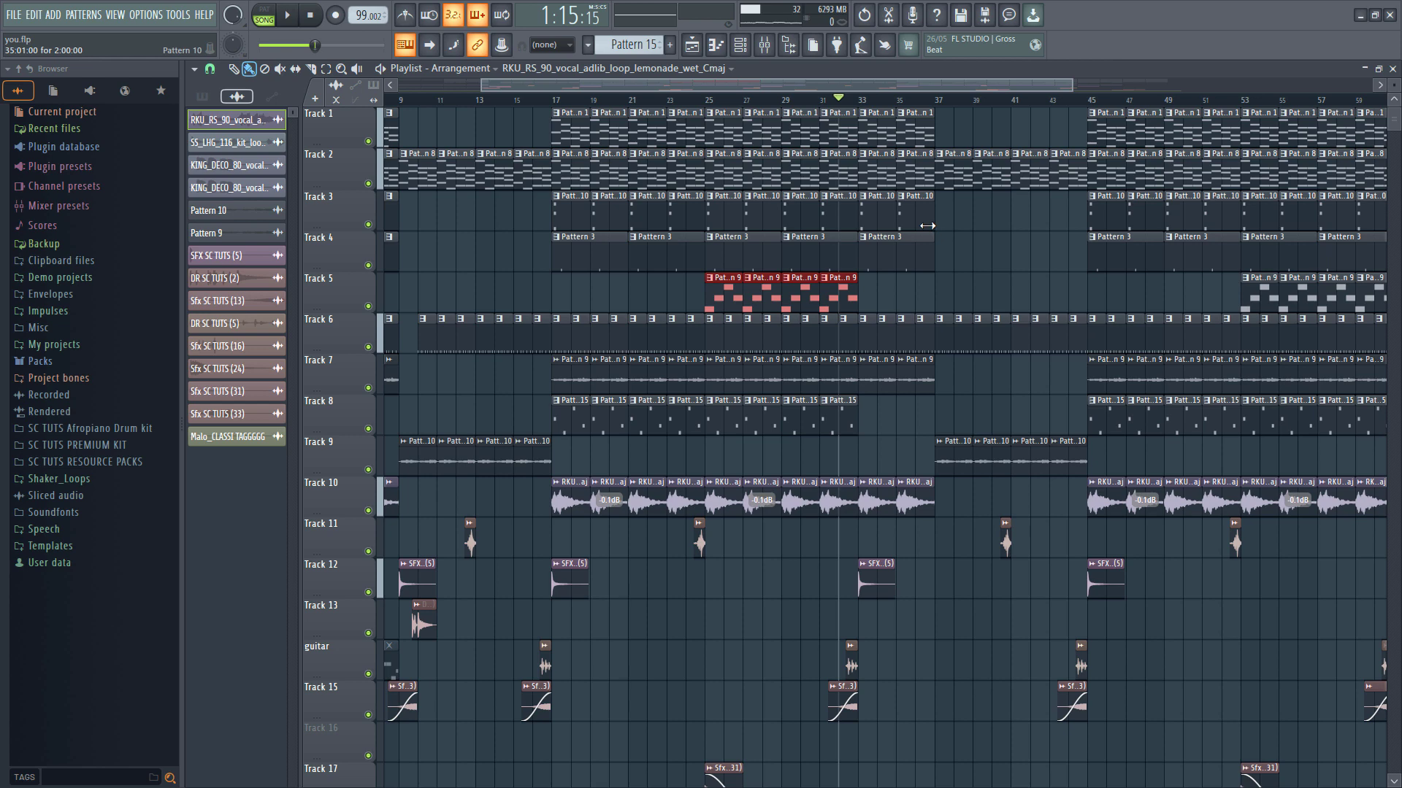
scroll(916, 231, "up", 1)
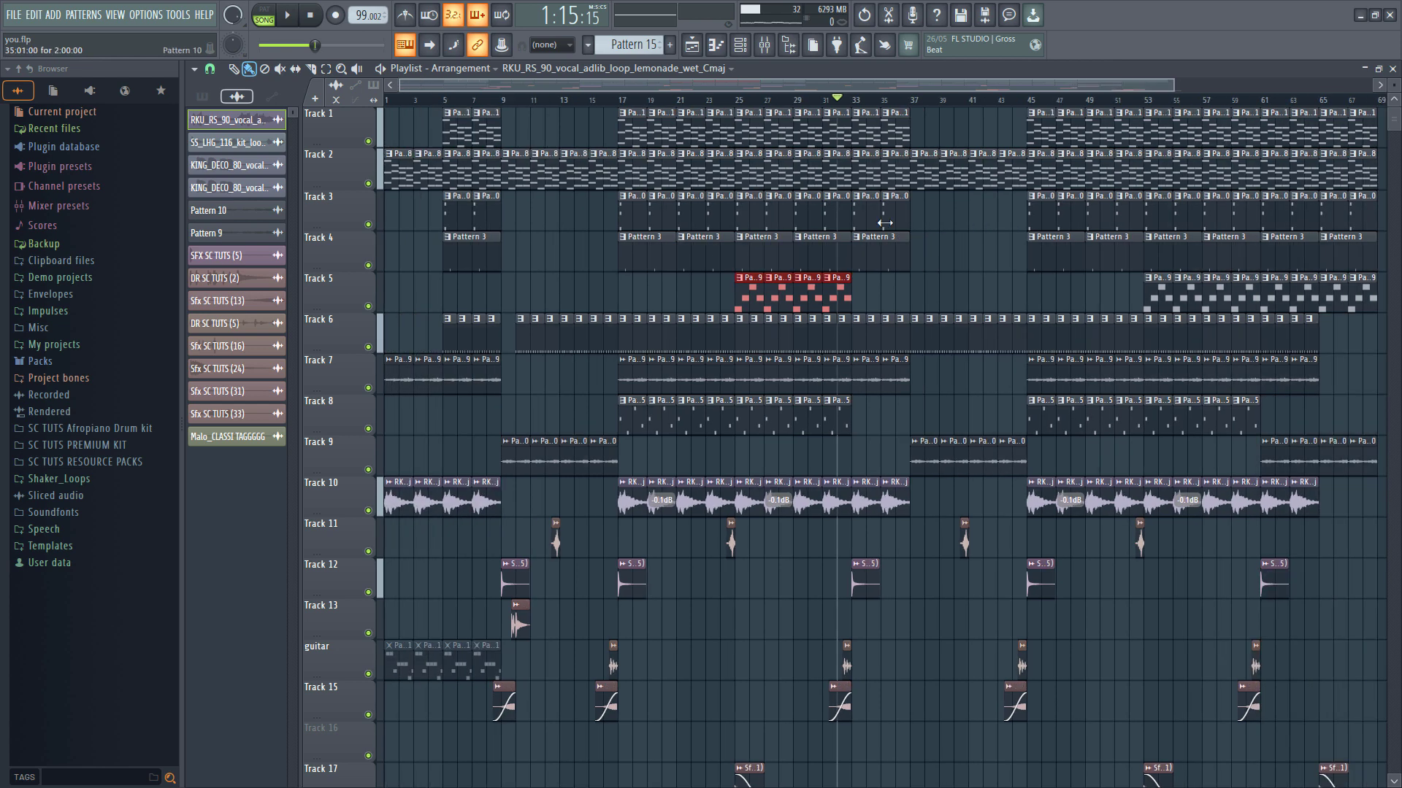
scroll(962, 248, "up", 1)
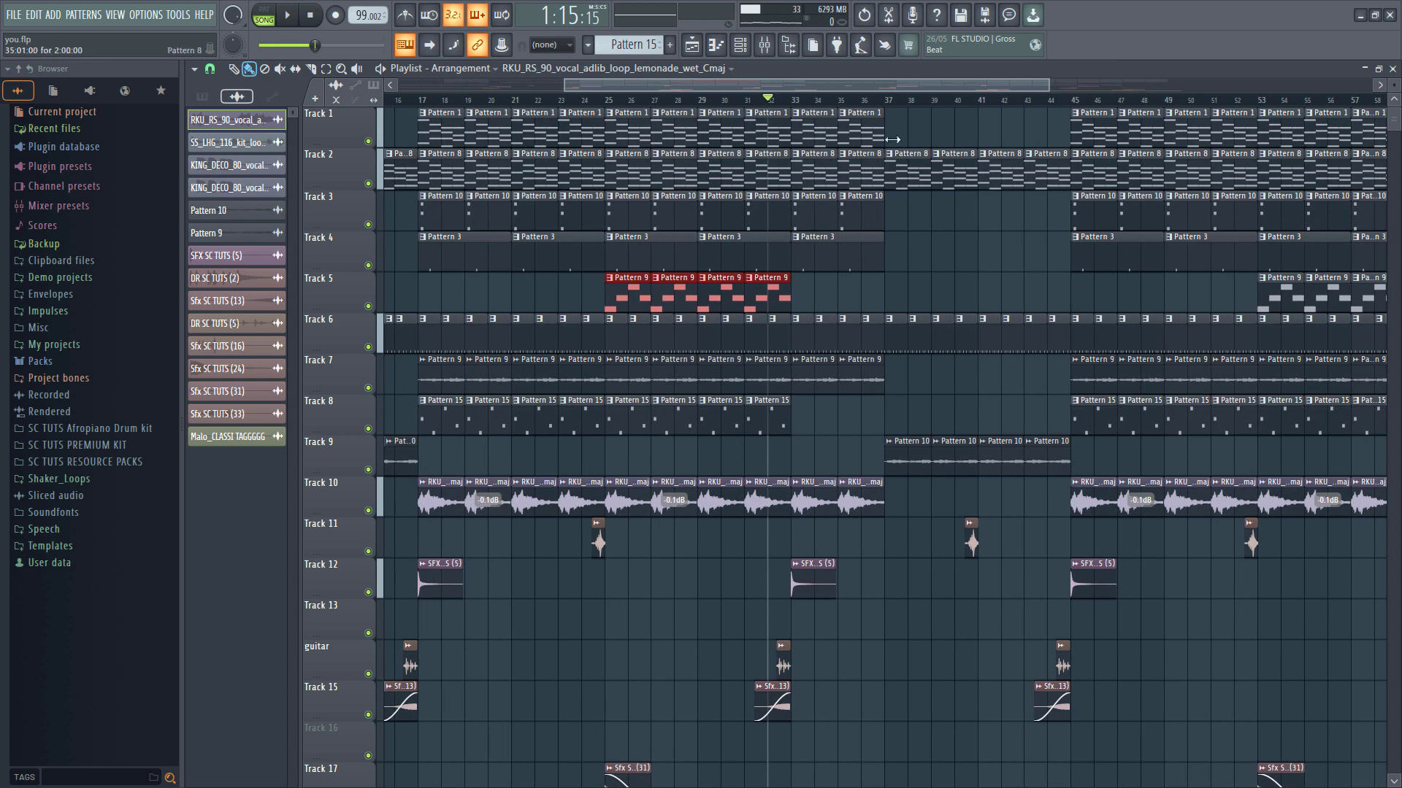
left_click(890, 101)
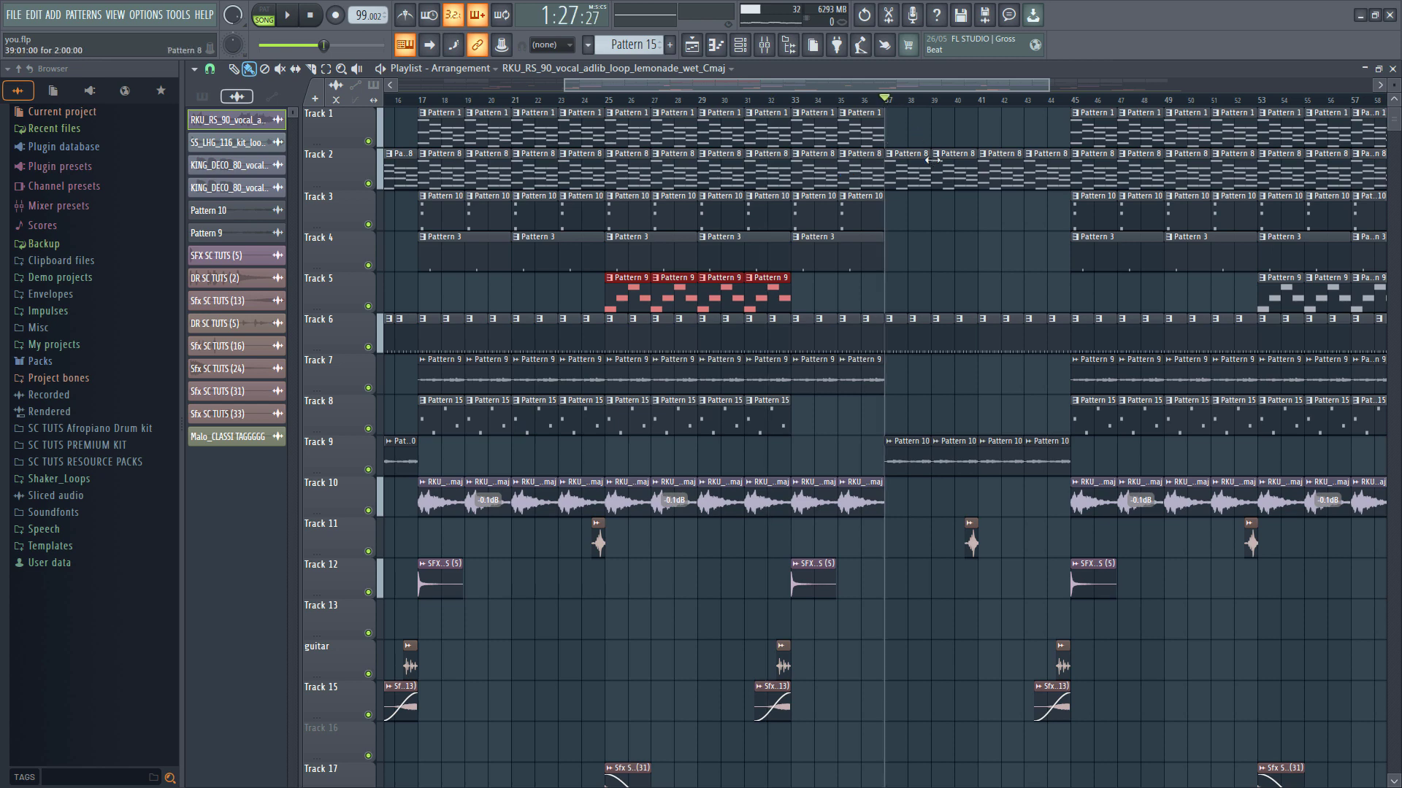
Examine the section from bar 37 to bar 45 and the part that follows it in the full arrangement.
scroll(930, 170, "down", 2)
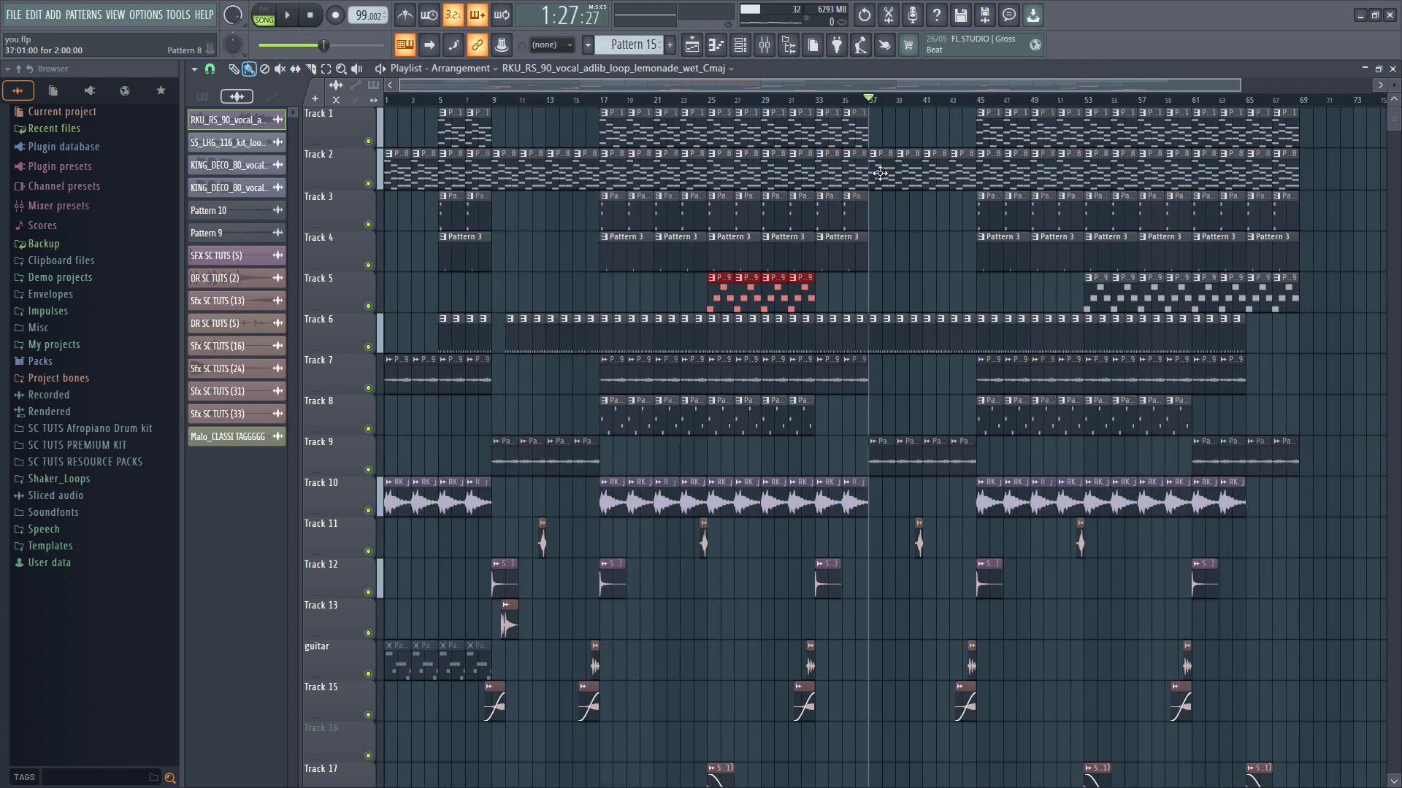
scroll(930, 274, "down", 3)
scroll(936, 282, "up", 3)
scroll(883, 238, "up", 2)
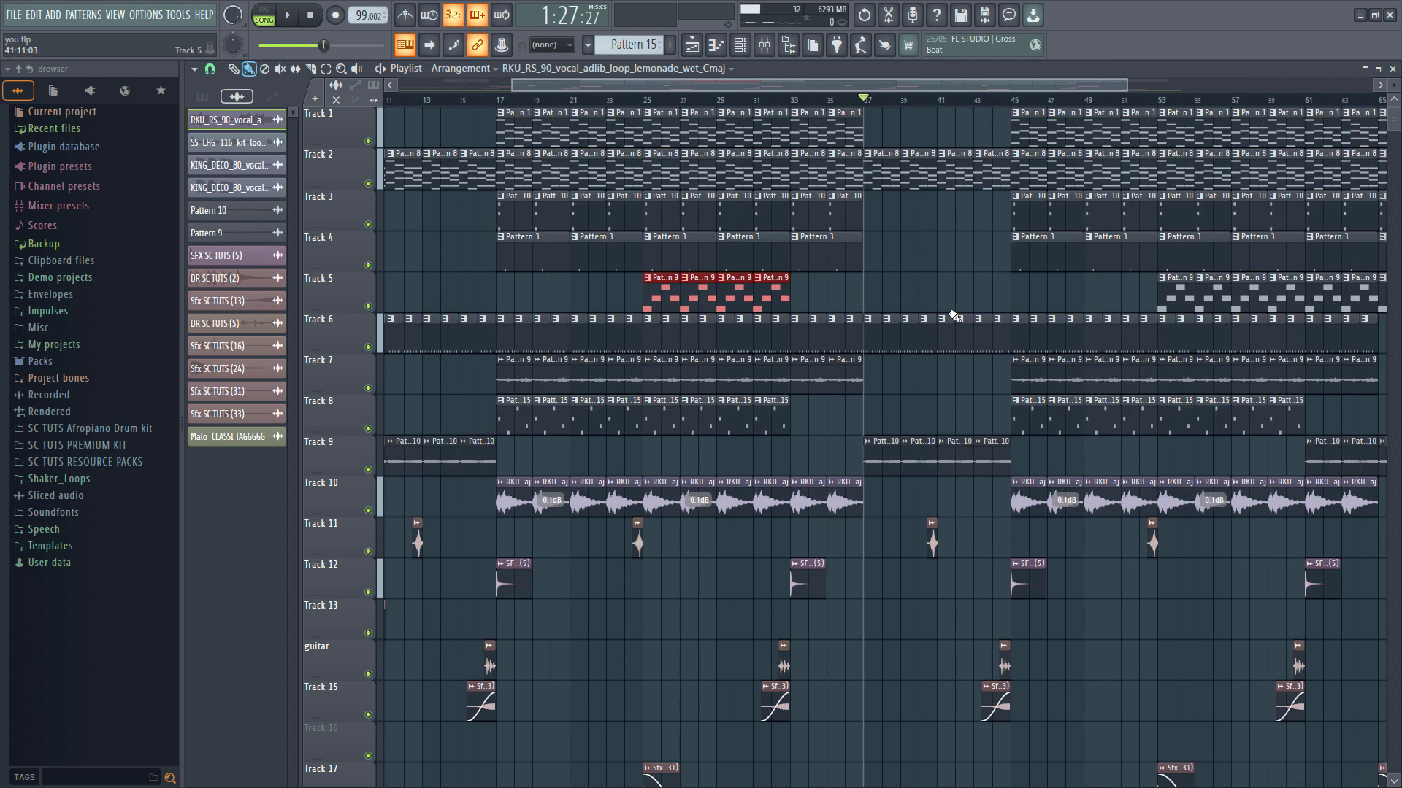
scroll(953, 309, "down", 2)
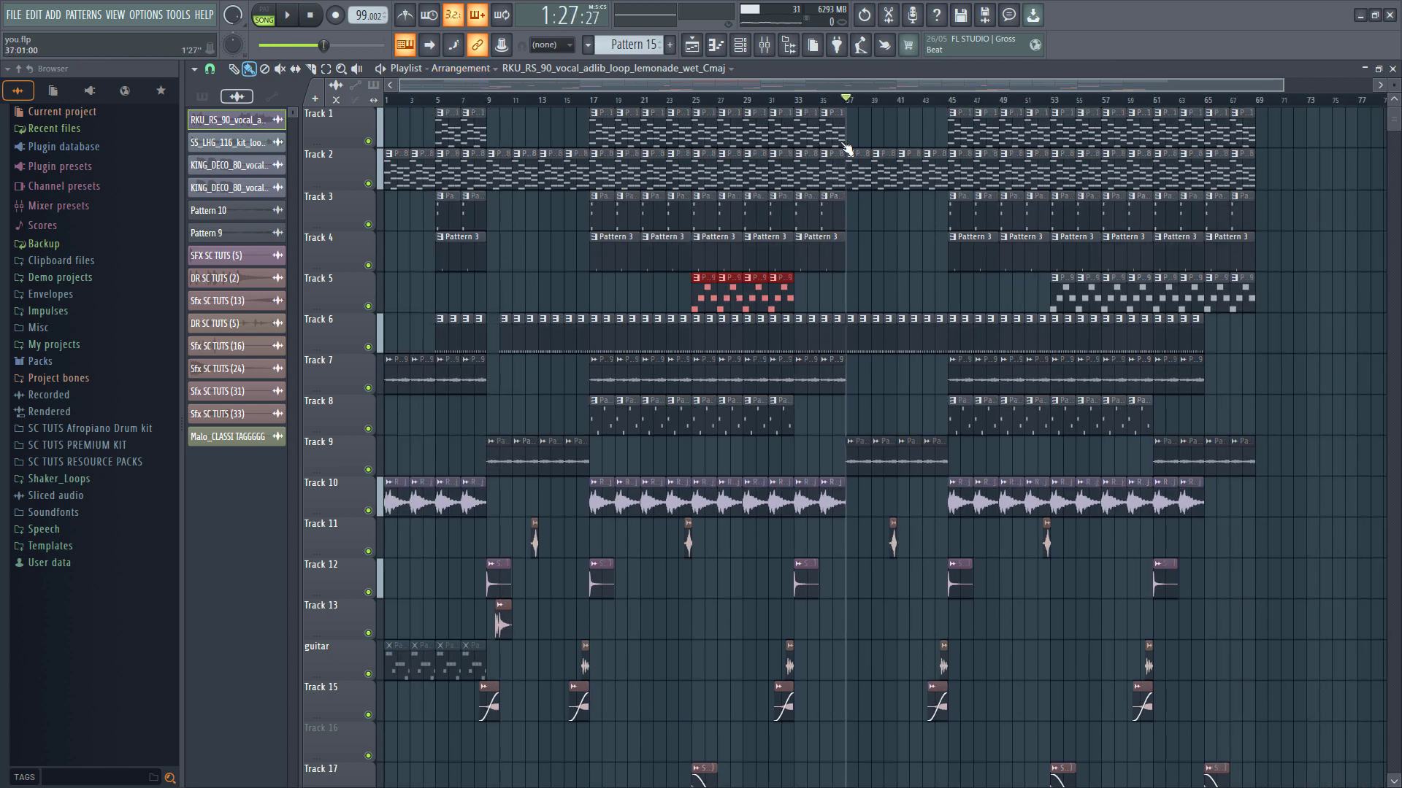
left_click_drag(845, 146, 851, 145)
scroll(1022, 263, "up", 2)
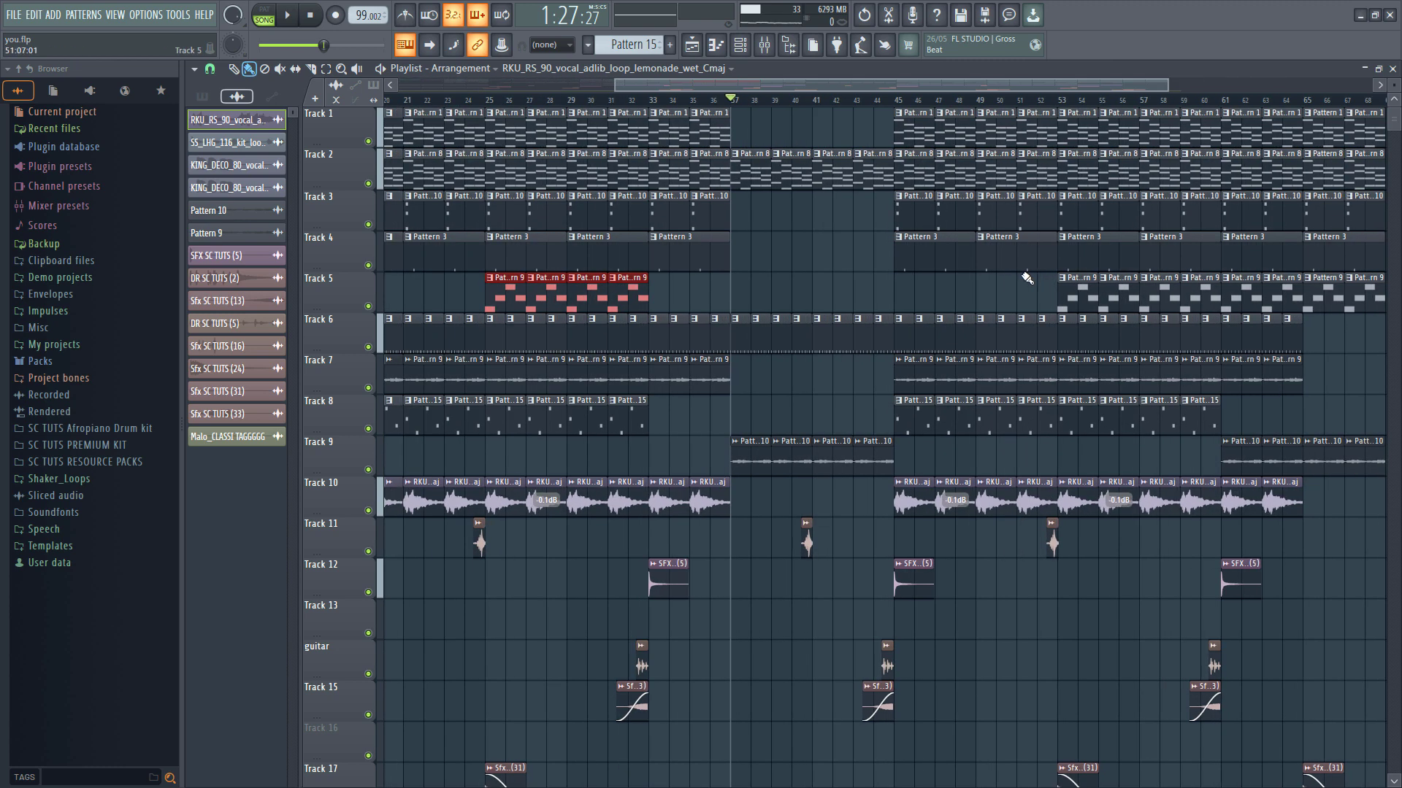
scroll(995, 338, "down", 2)
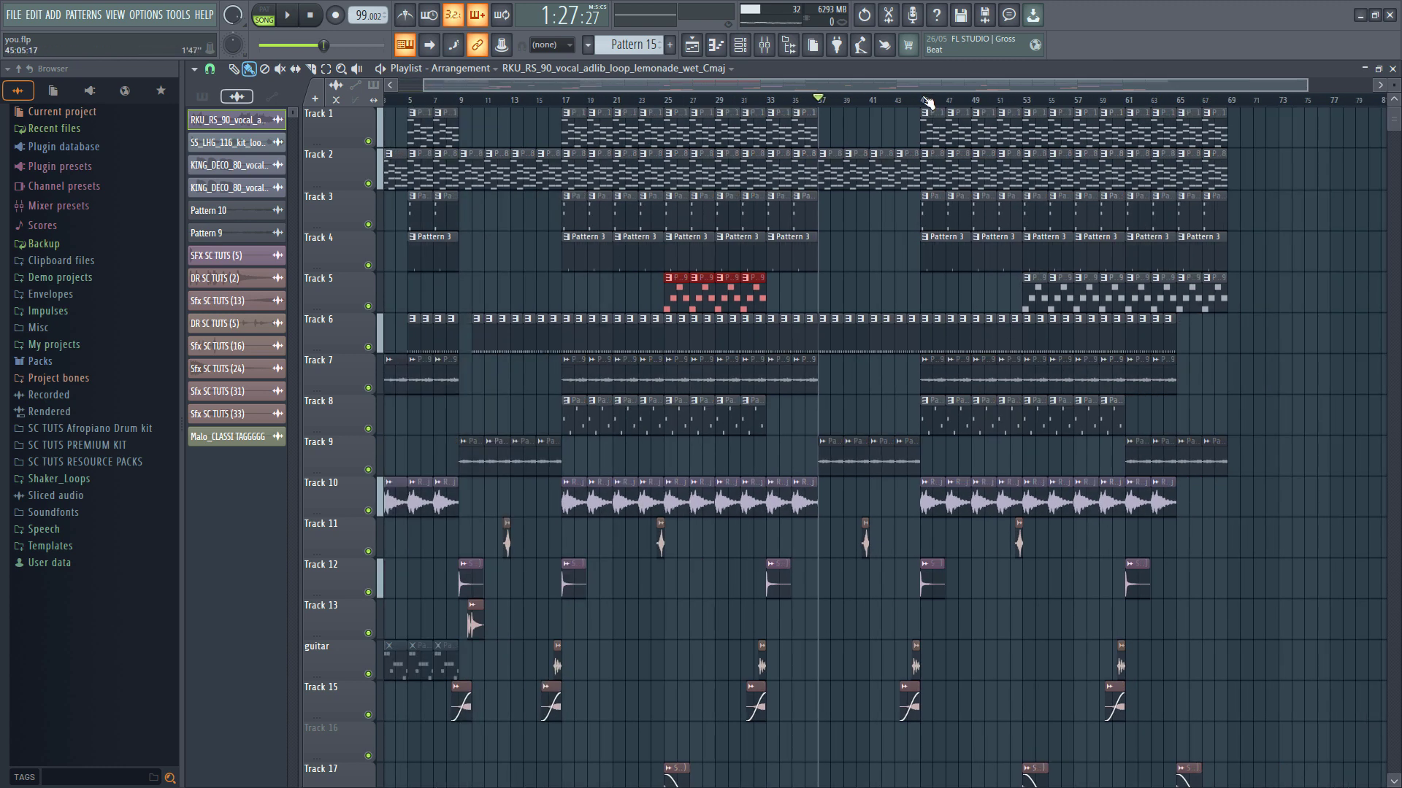
Move the playhead to bar 65 and play the opening of the final section.
left_click_drag(922, 102, 1177, 167)
key("space")
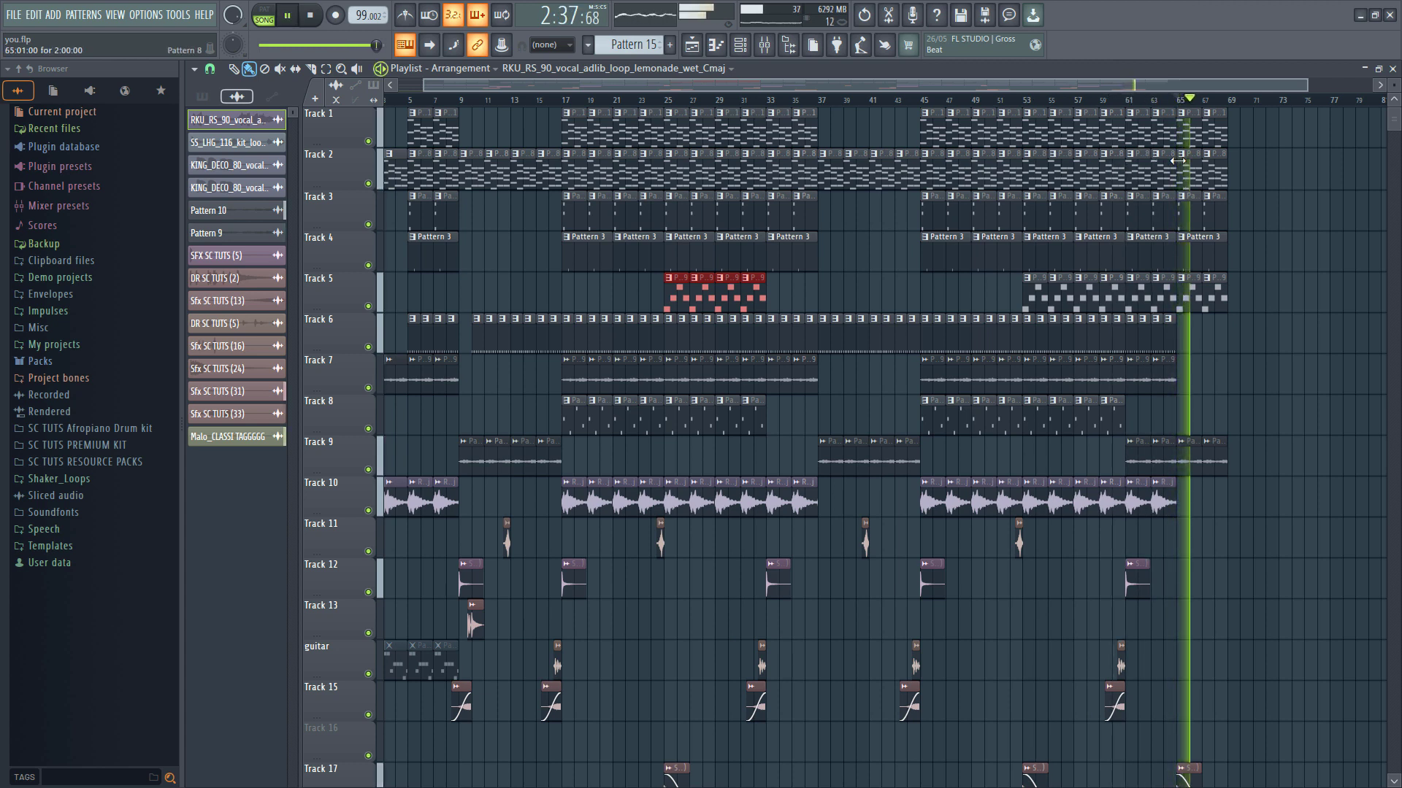
key("space")
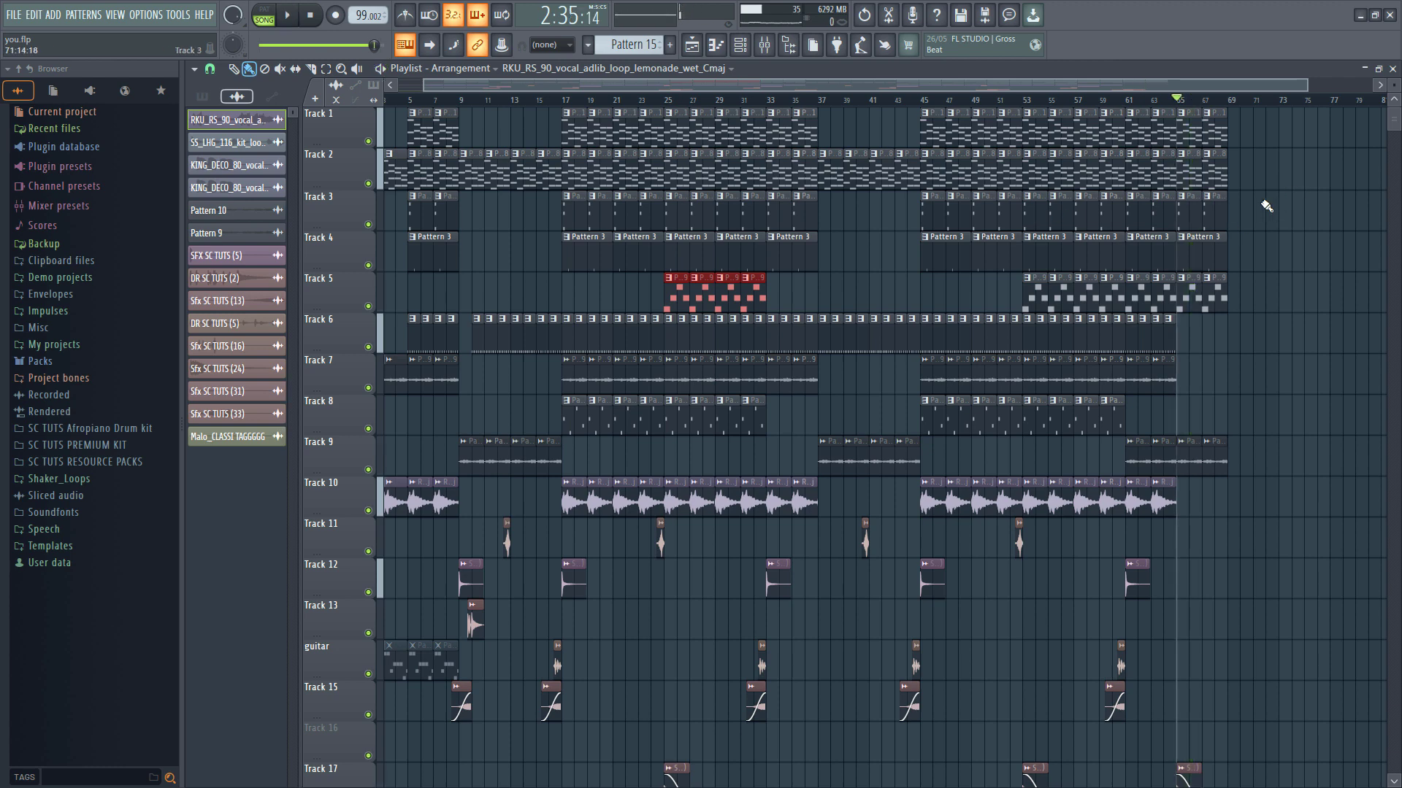
Play the section from bar 33 to compare it with the song's ending.
scroll(1238, 224, "up", 1, "ctrl")
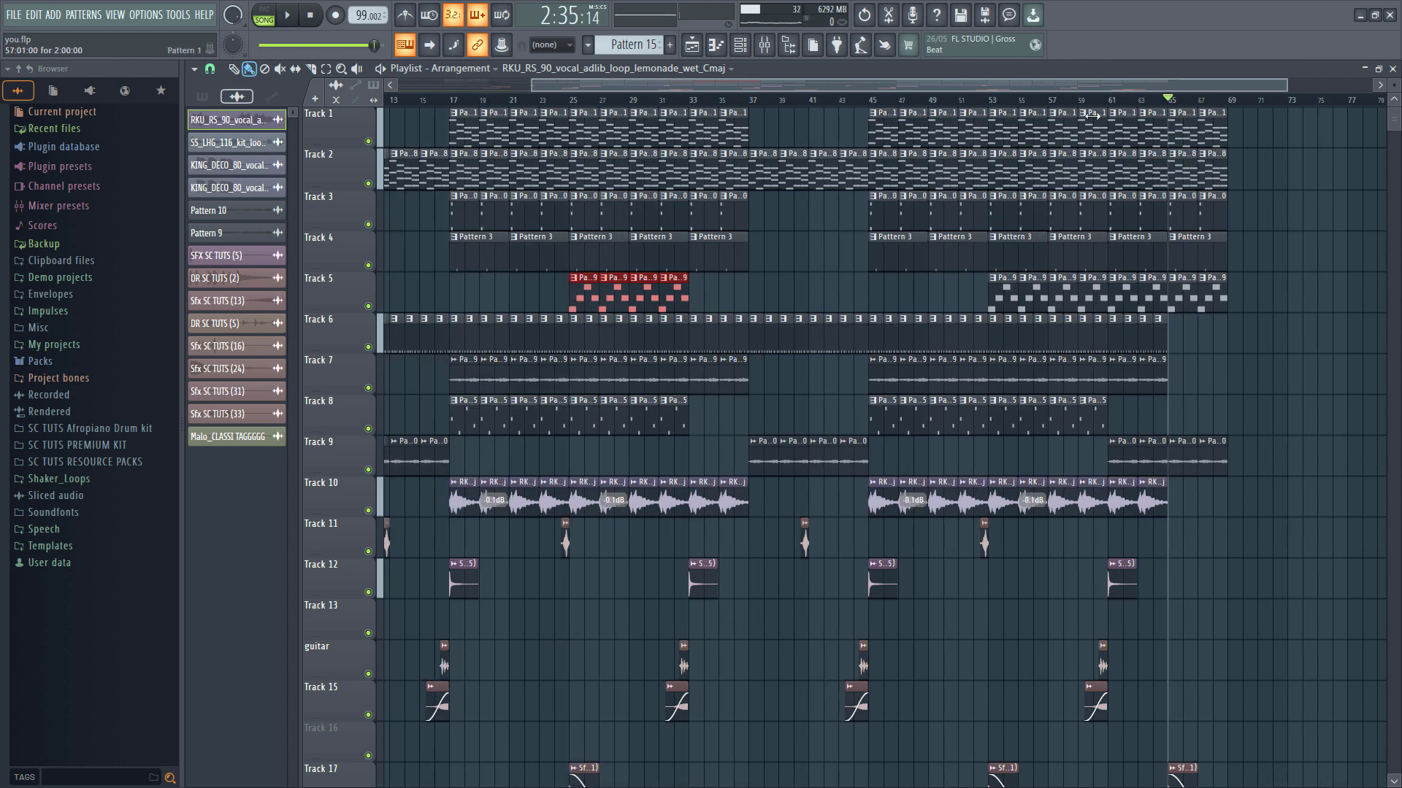
left_click(691, 100)
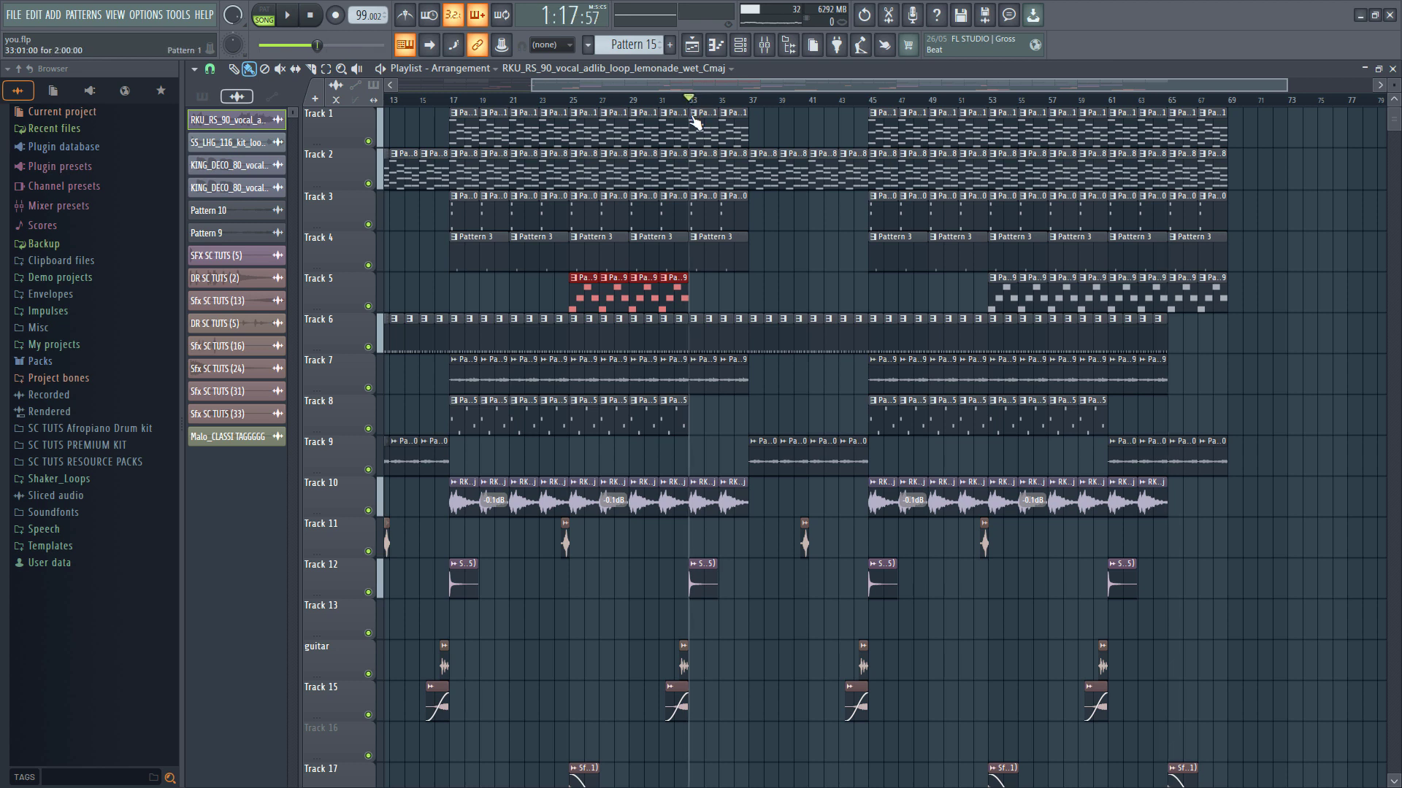
key("space")
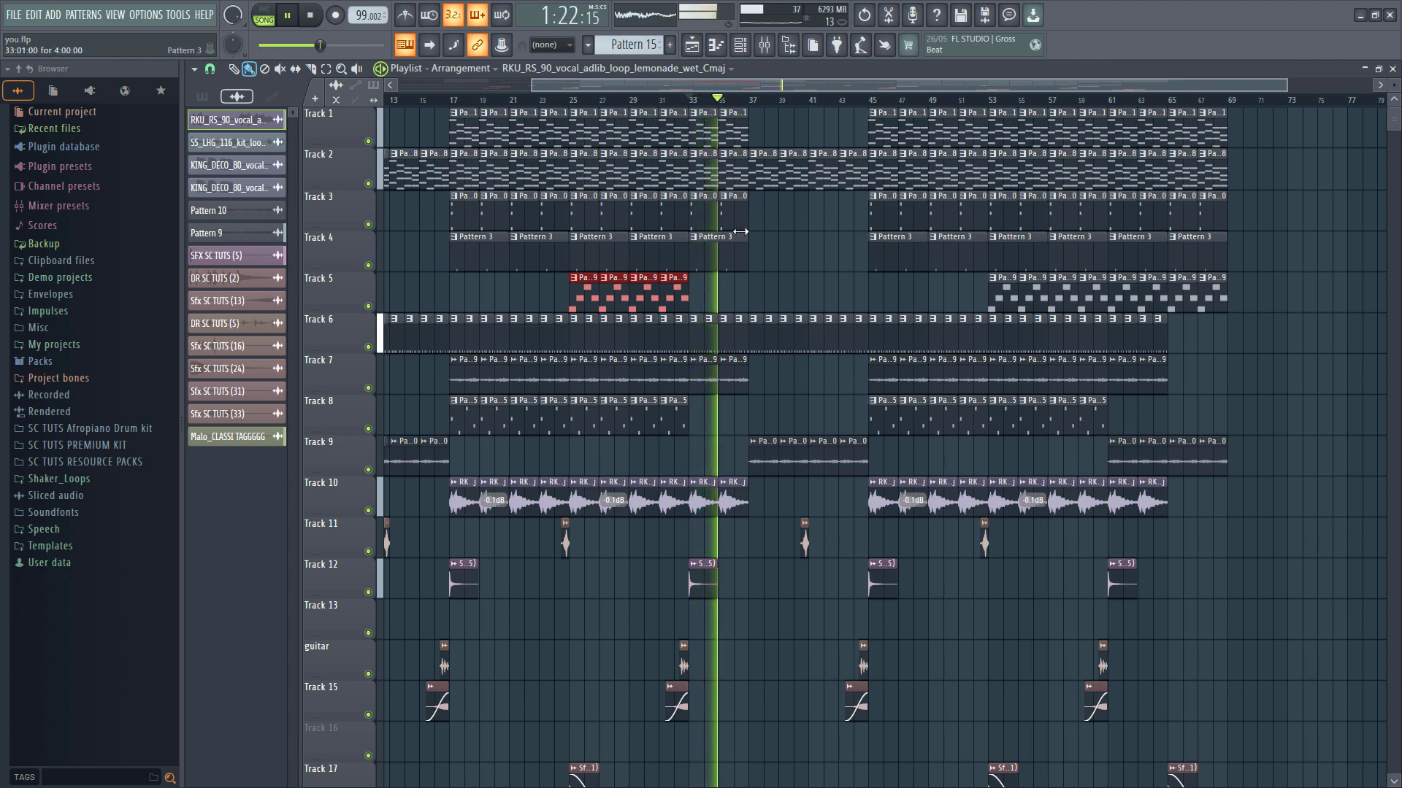
key("space")
Return the playhead to bar 65 and listen to the ending section again.
left_click(1170, 100)
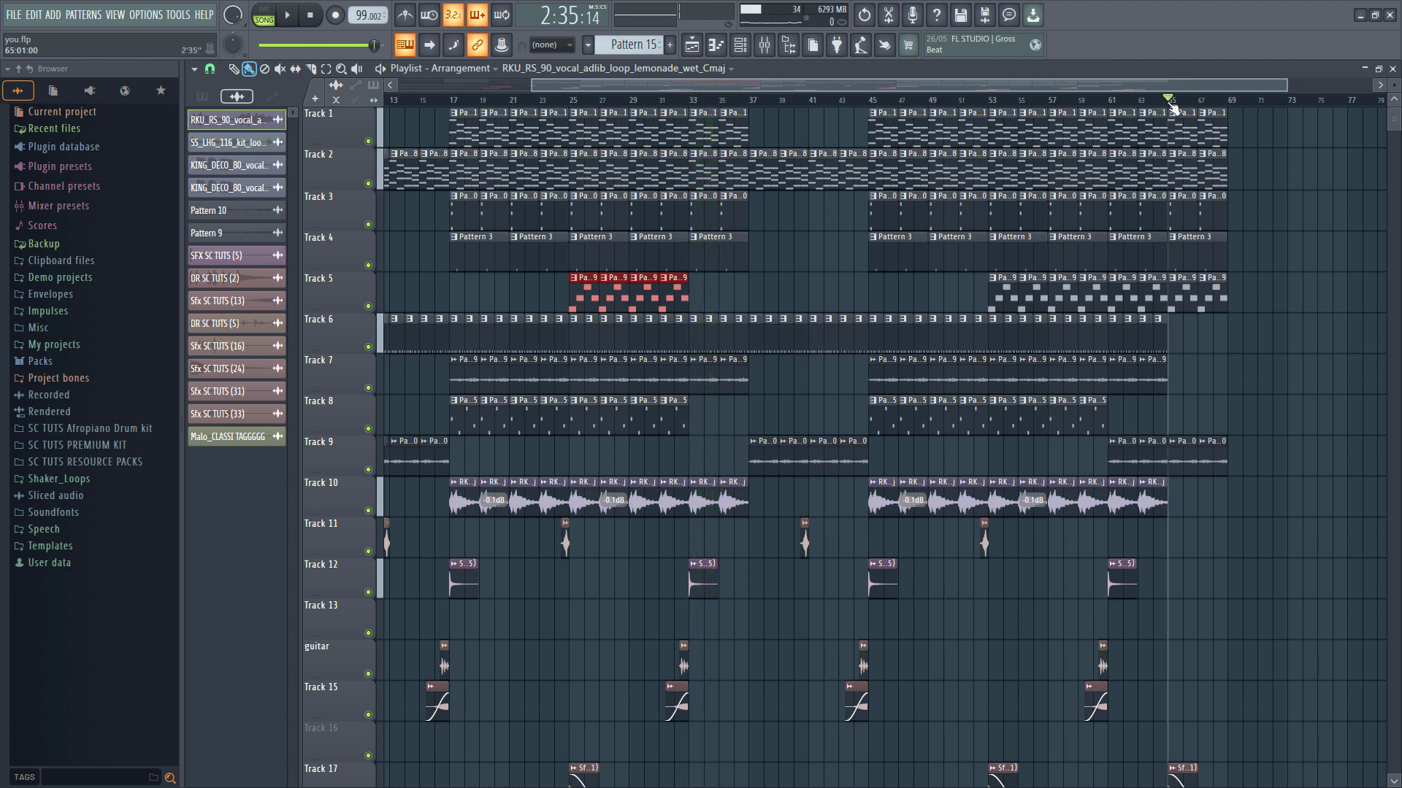
key("space")
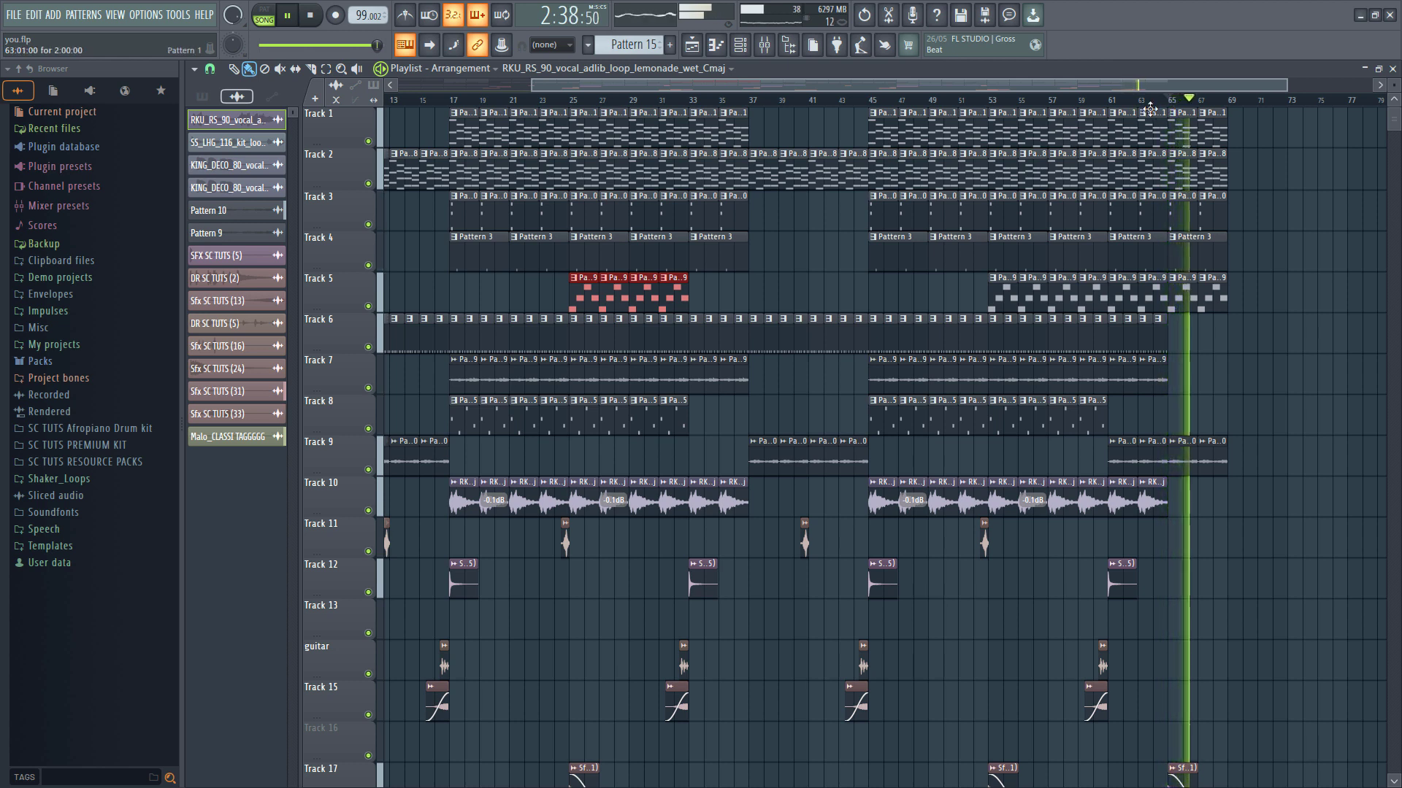
key("space")
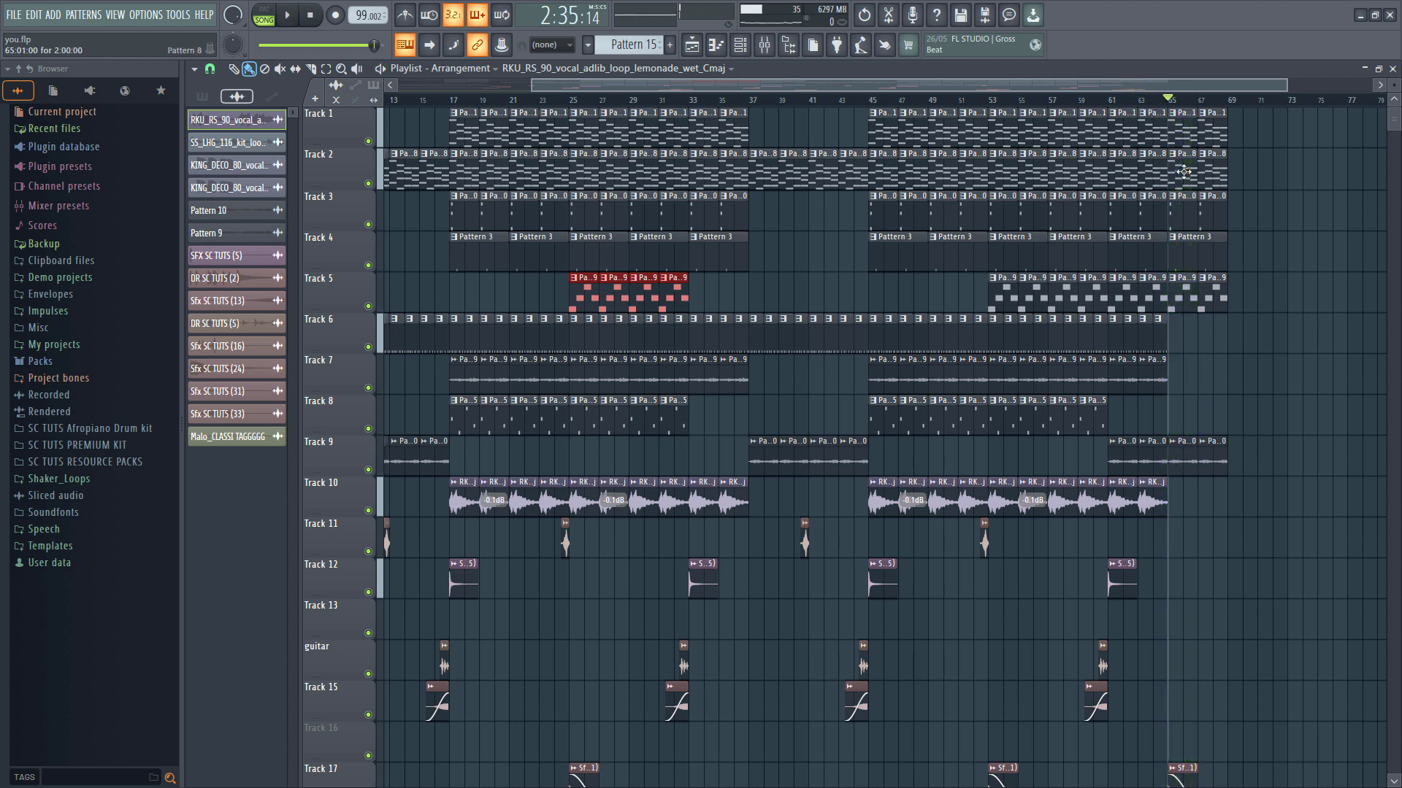